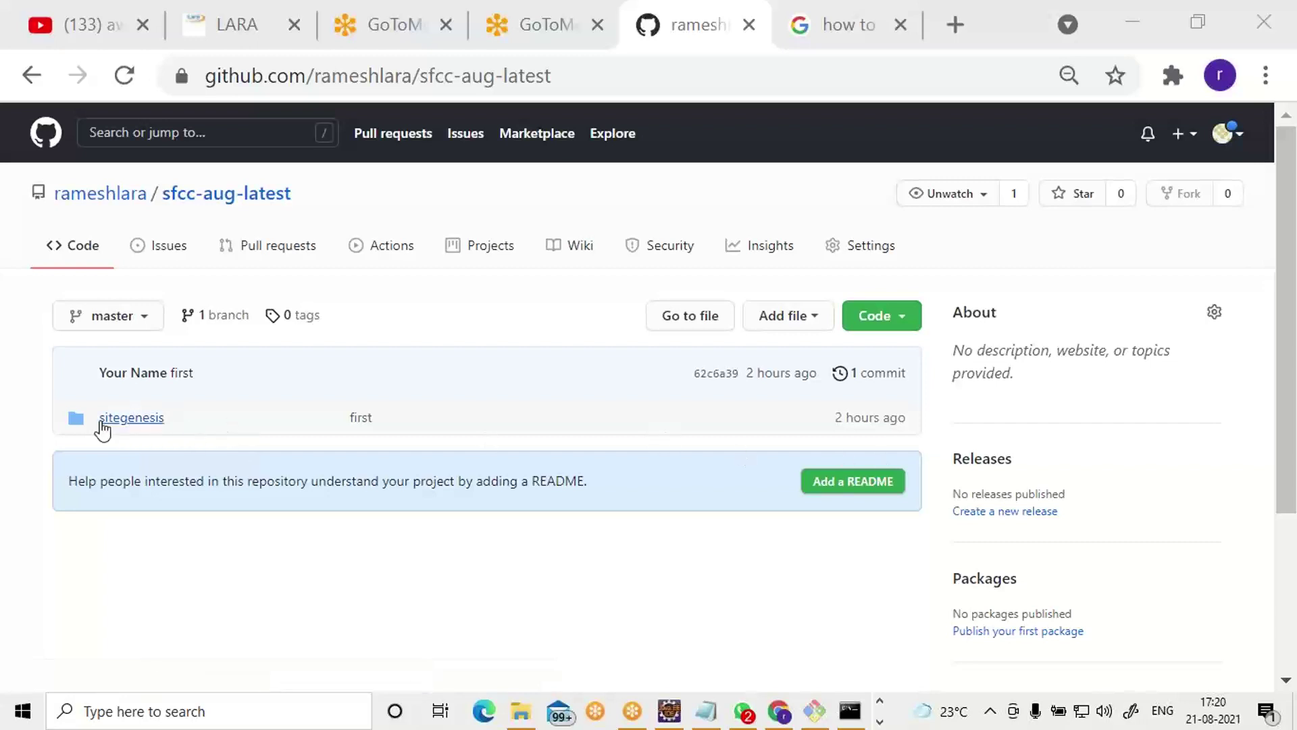
Copy the sfcc-aug-latest repository's HTTPS clone URL from GitHub's Code menu.
{"action": "left_click", "coordinate": [910, 318]}
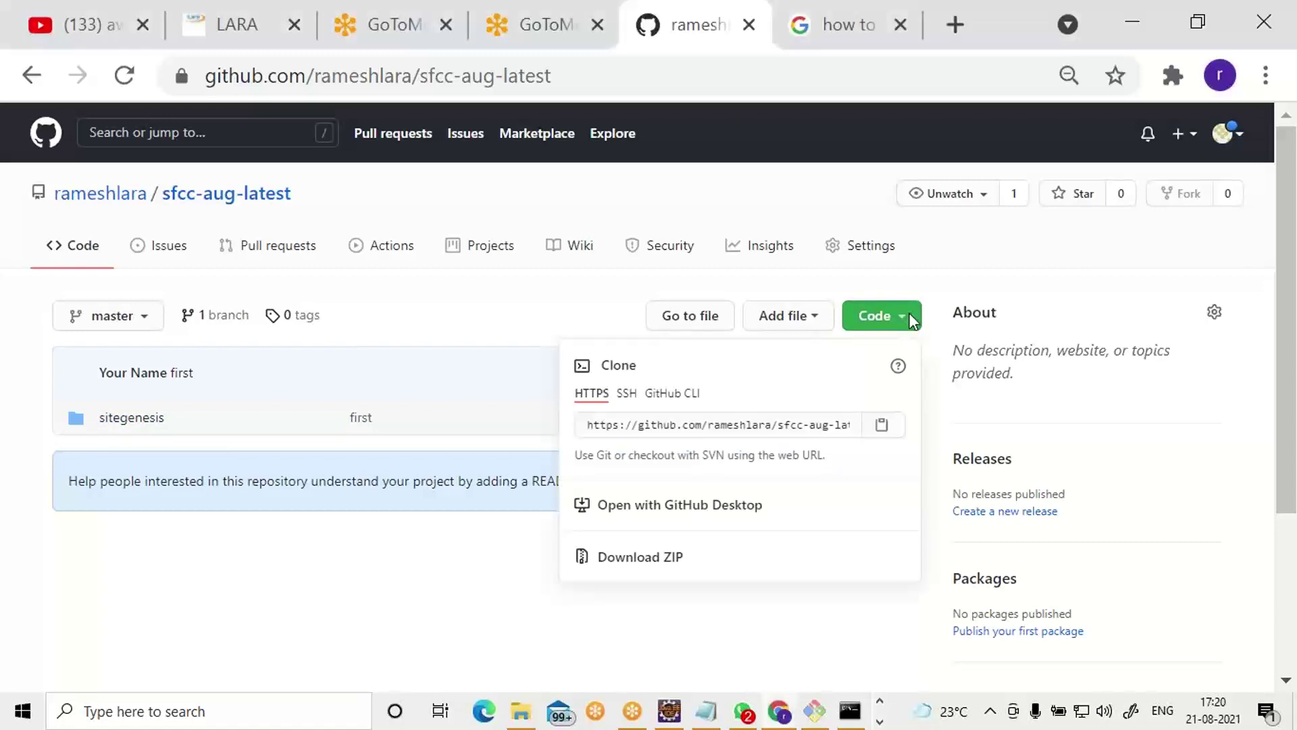
{"action": "left_click", "coordinate": [909, 320]}
{"action": "left_click", "coordinate": [906, 322]}
{"action": "left_click", "coordinate": [882, 426]}
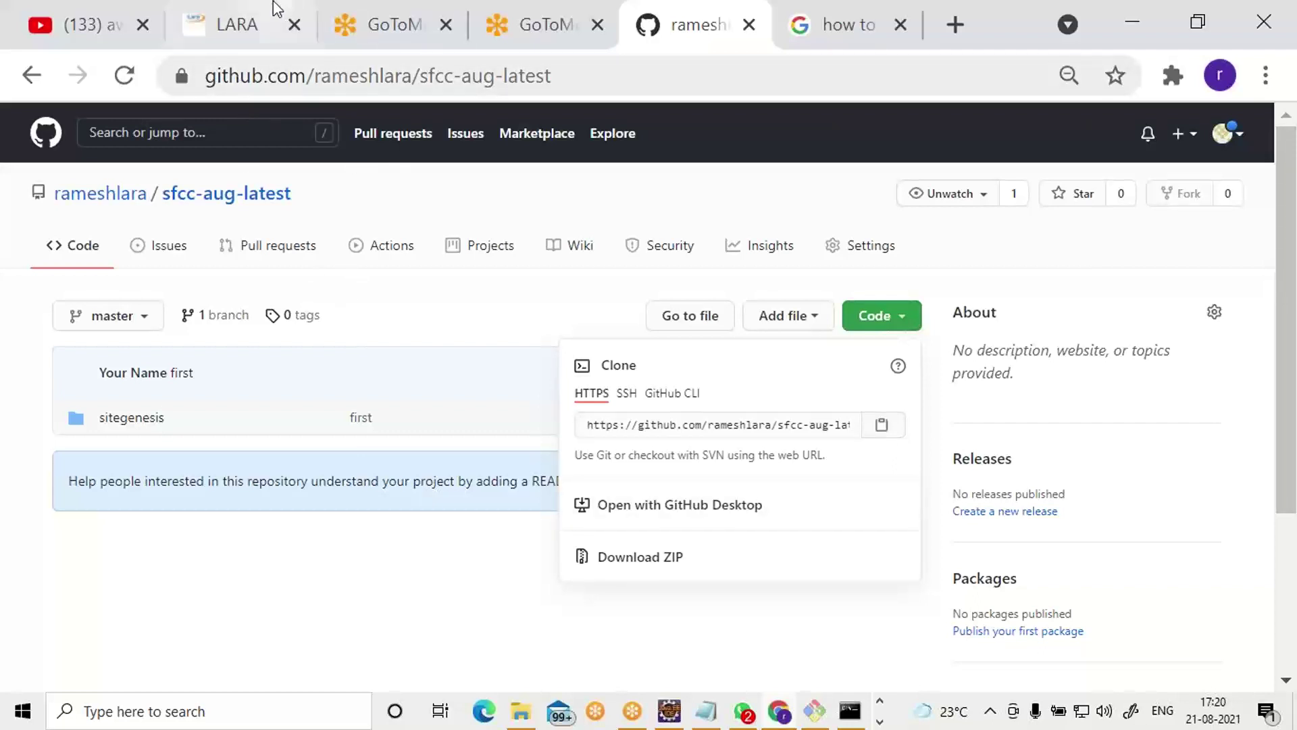
Load git-scm.com in place of the LARA dashboard tab.
{"action": "left_click", "coordinate": [237, 27]}
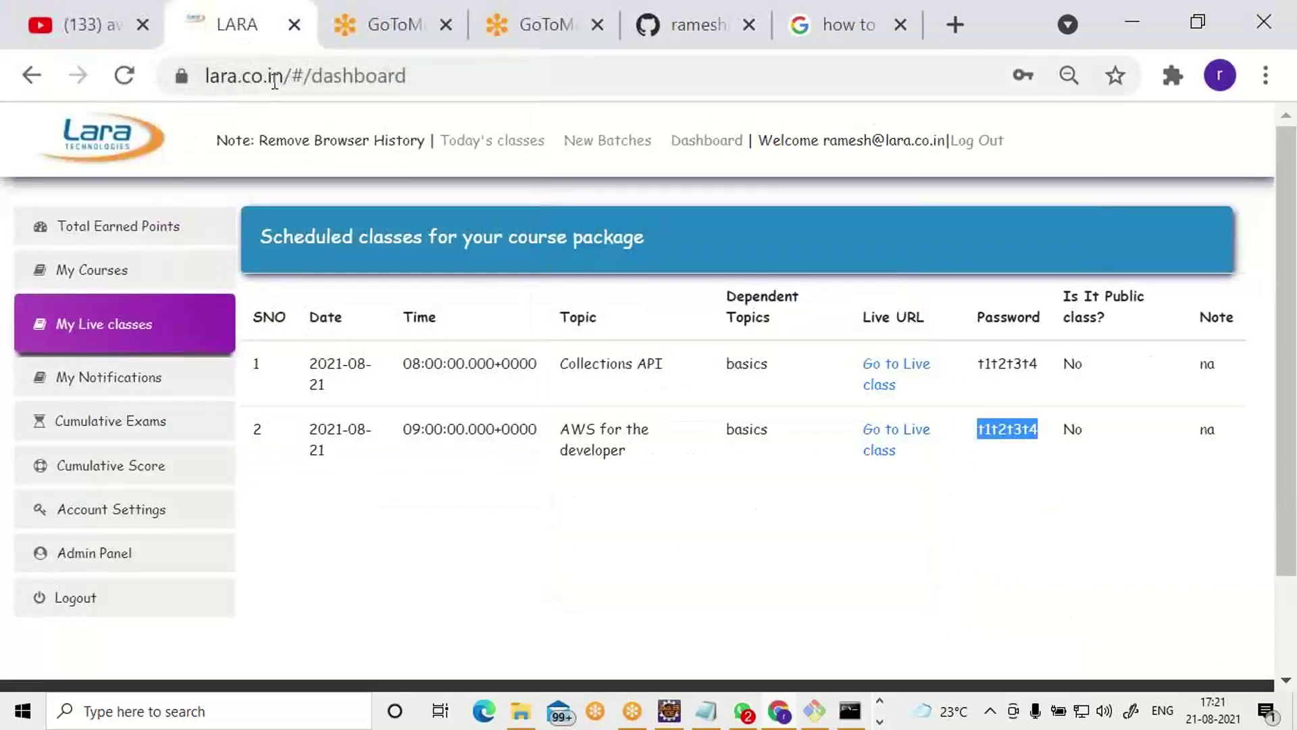
{"action": "left_click", "coordinate": [278, 78]}
{"action": "type", "text": "git"}
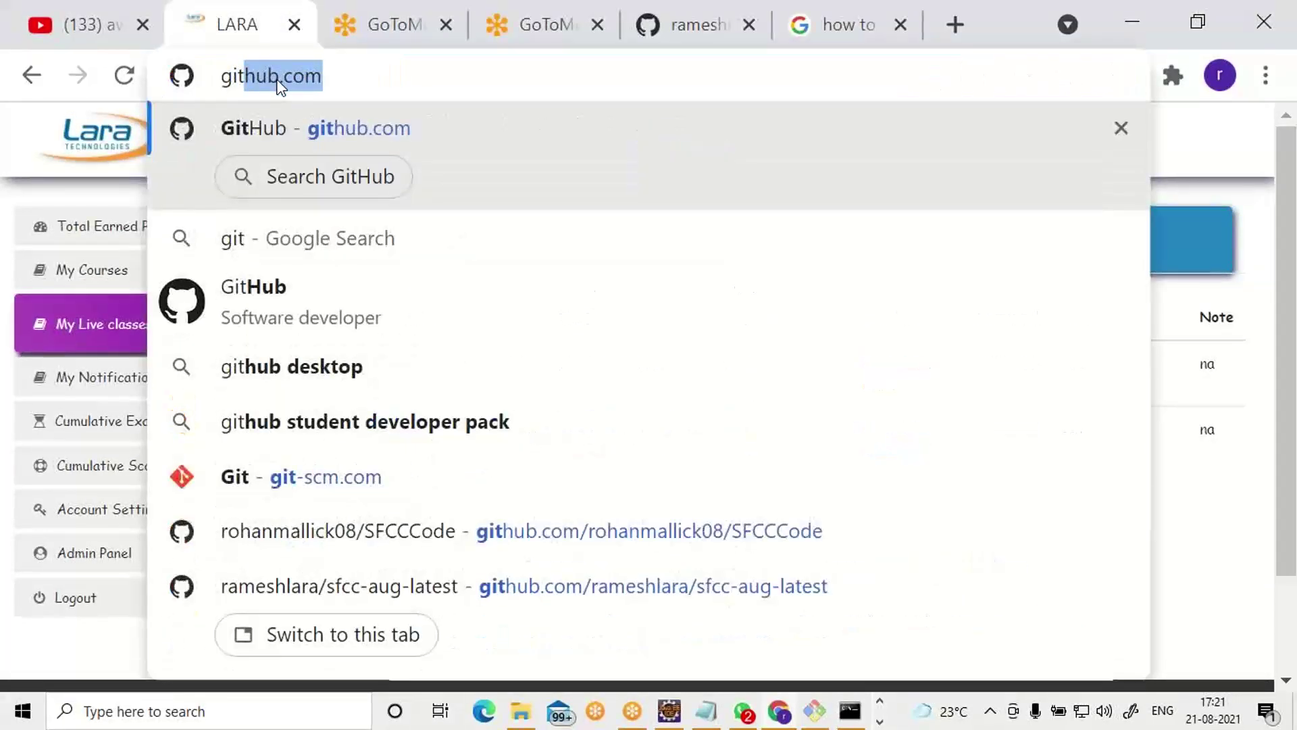
{"action": "type", "text": "-"}
{"action": "key", "text": "Right"}
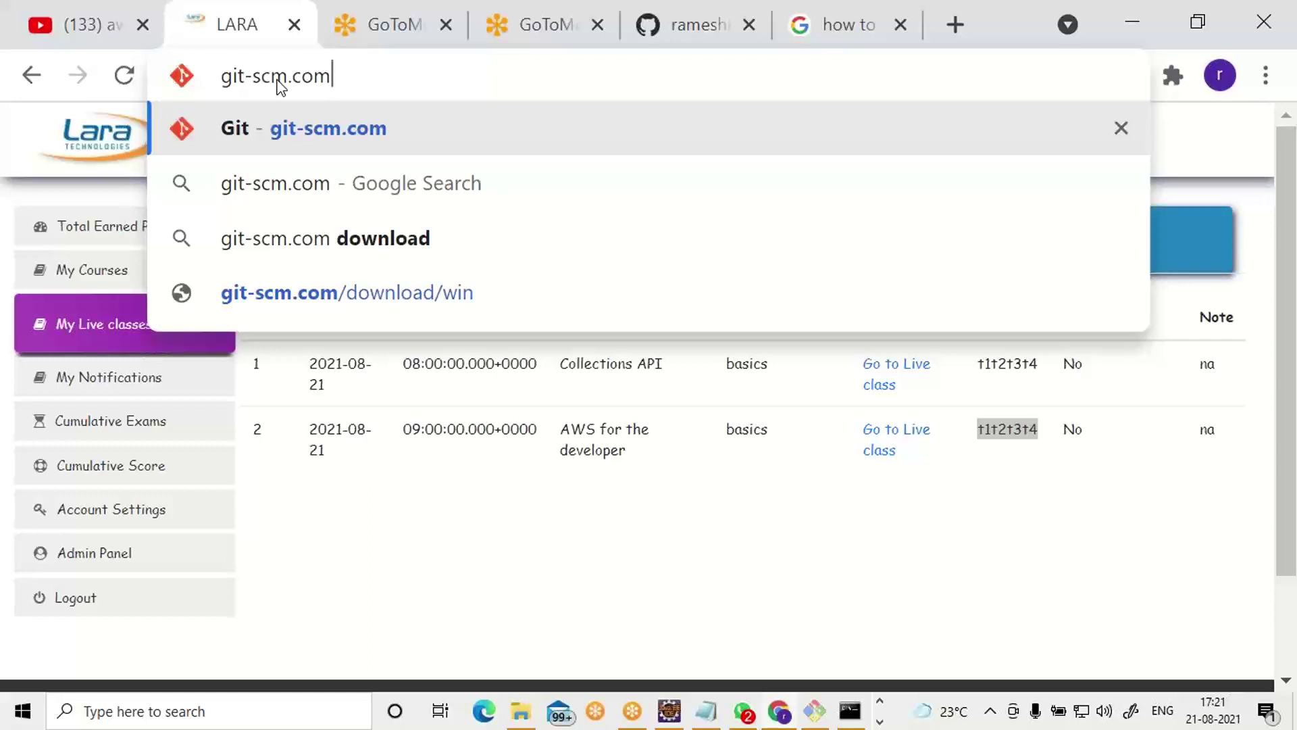
{"action": "key", "text": "Return"}
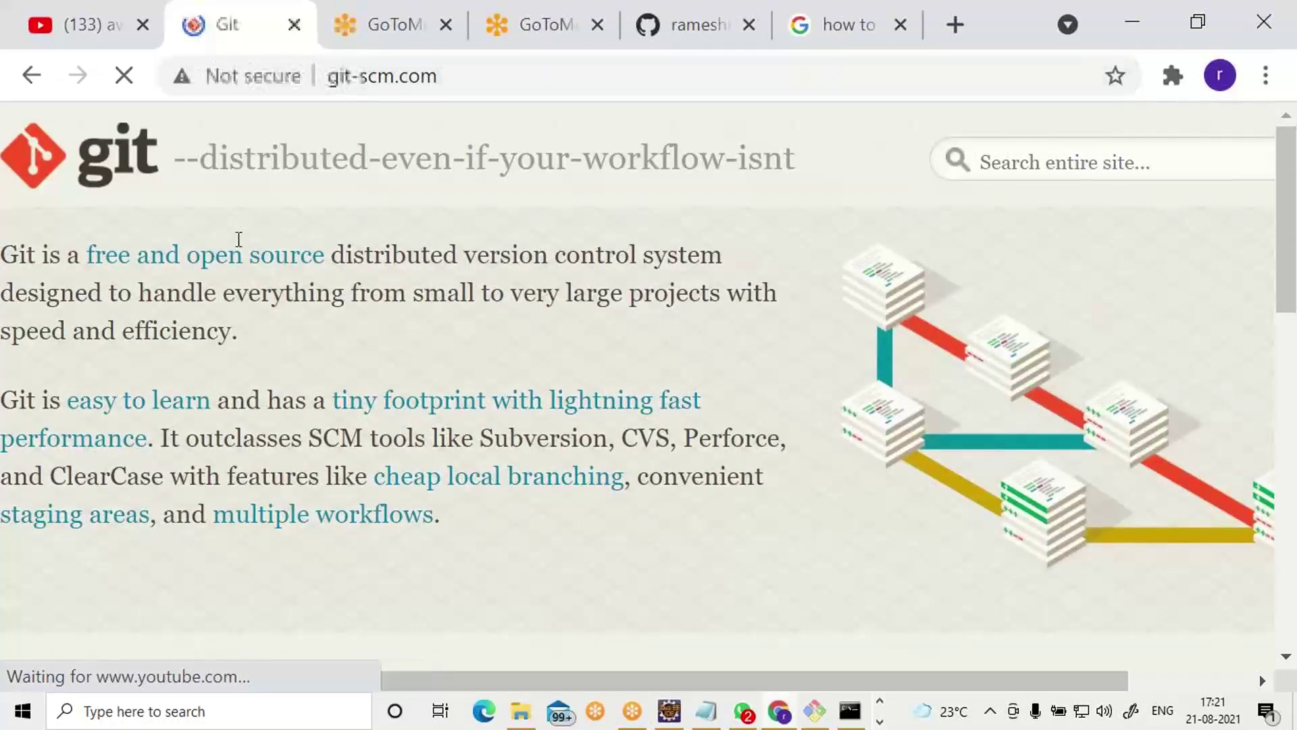
Download the Git-2.33.0-64-bit Windows installer and save it into aws-aug21st.
{"action": "scroll", "coordinate": [345, 293], "scroll_direction": "down", "scroll_amount": 4}
{"action": "scroll", "coordinate": [353, 289], "scroll_direction": "down", "scroll_amount": 2}
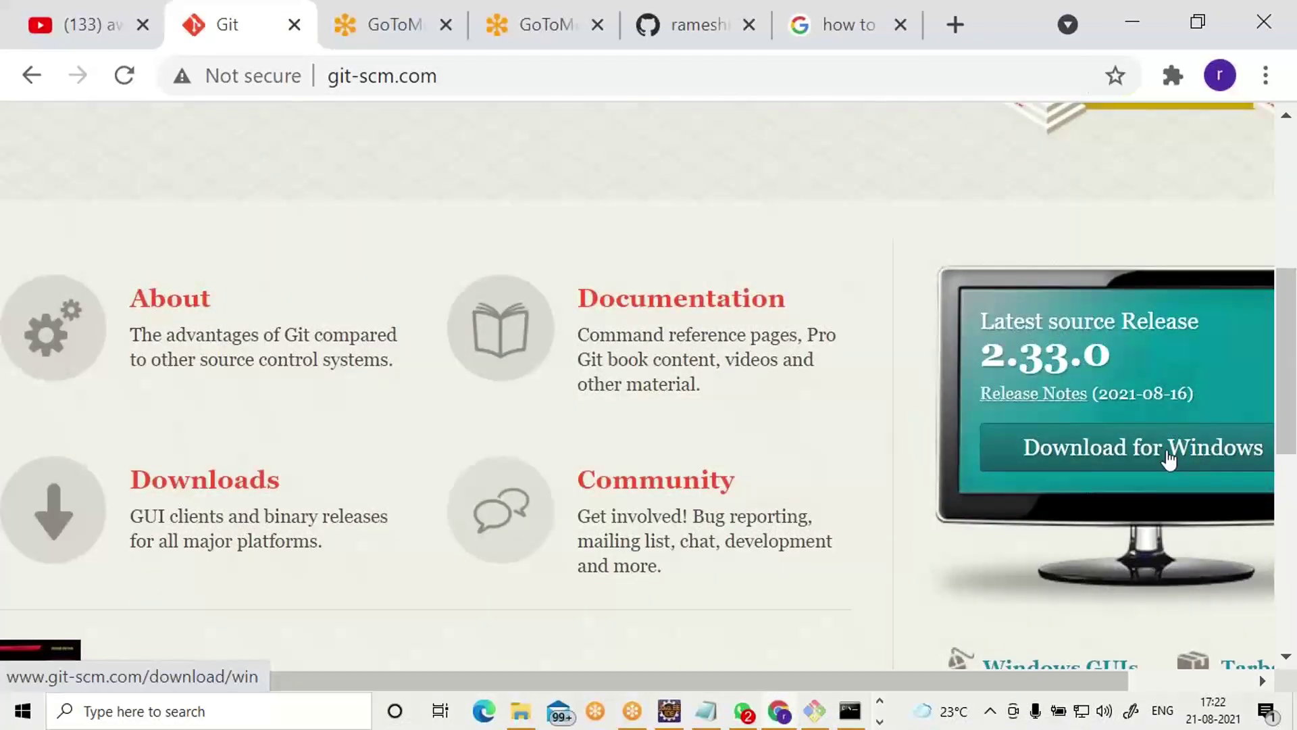
{"action": "left_click", "coordinate": [1168, 459]}
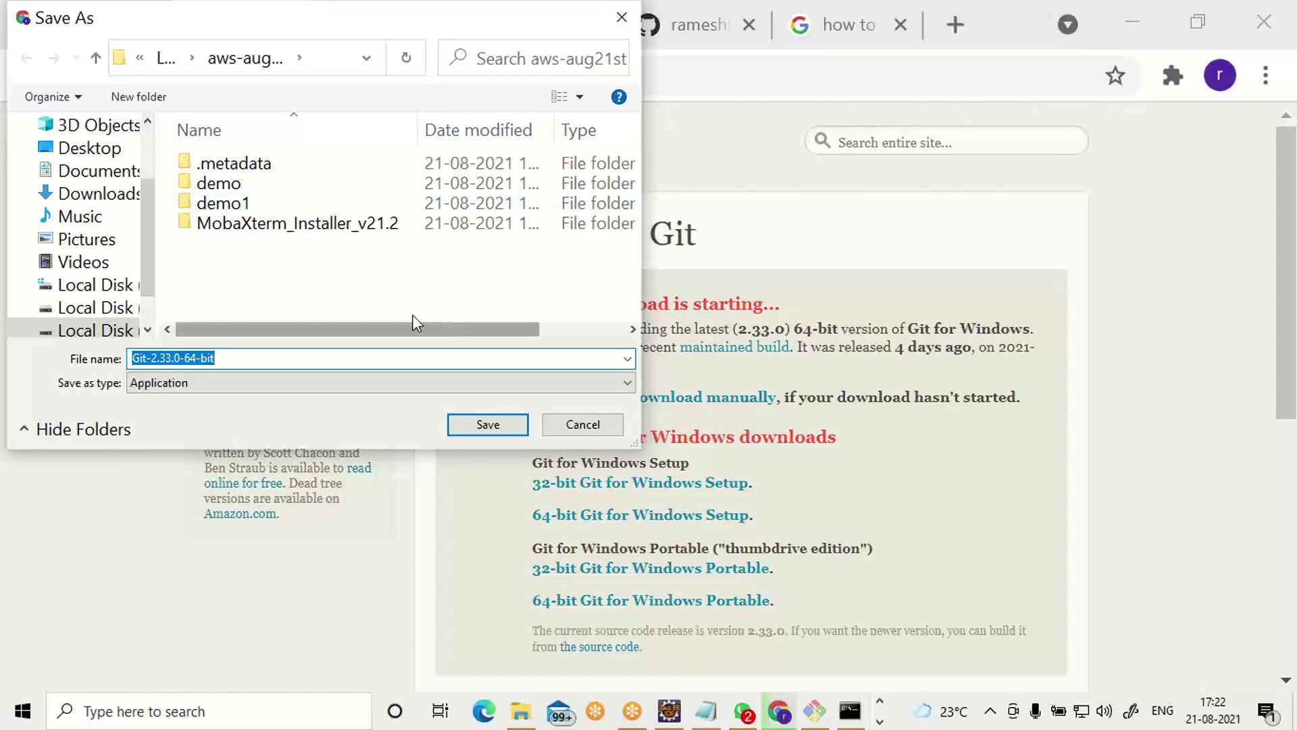
{"action": "left_click", "coordinate": [488, 424]}
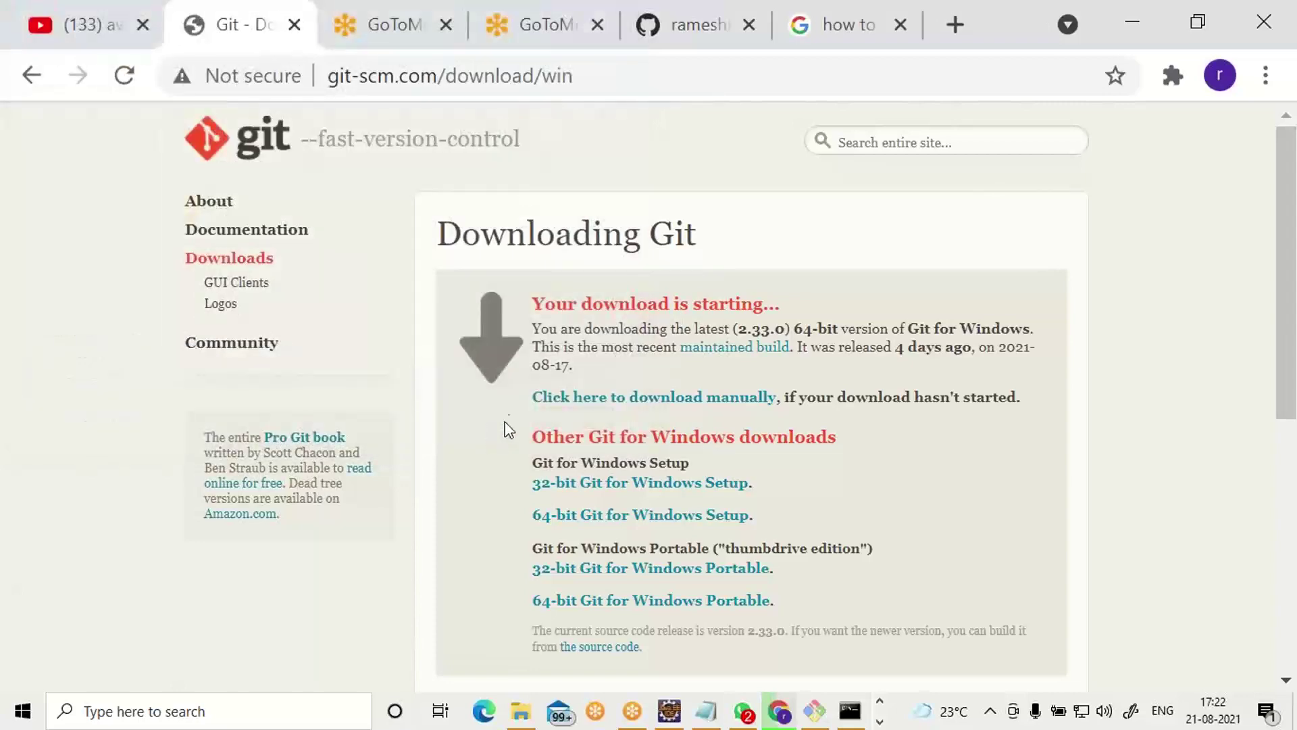
Show the downloaded Git installer in its folder in File Explorer.
{"action": "key", "text": "ctrl+plus"}
{"action": "key", "text": "ctrl+plus"}
{"action": "key", "text": "ctrl+plus"}
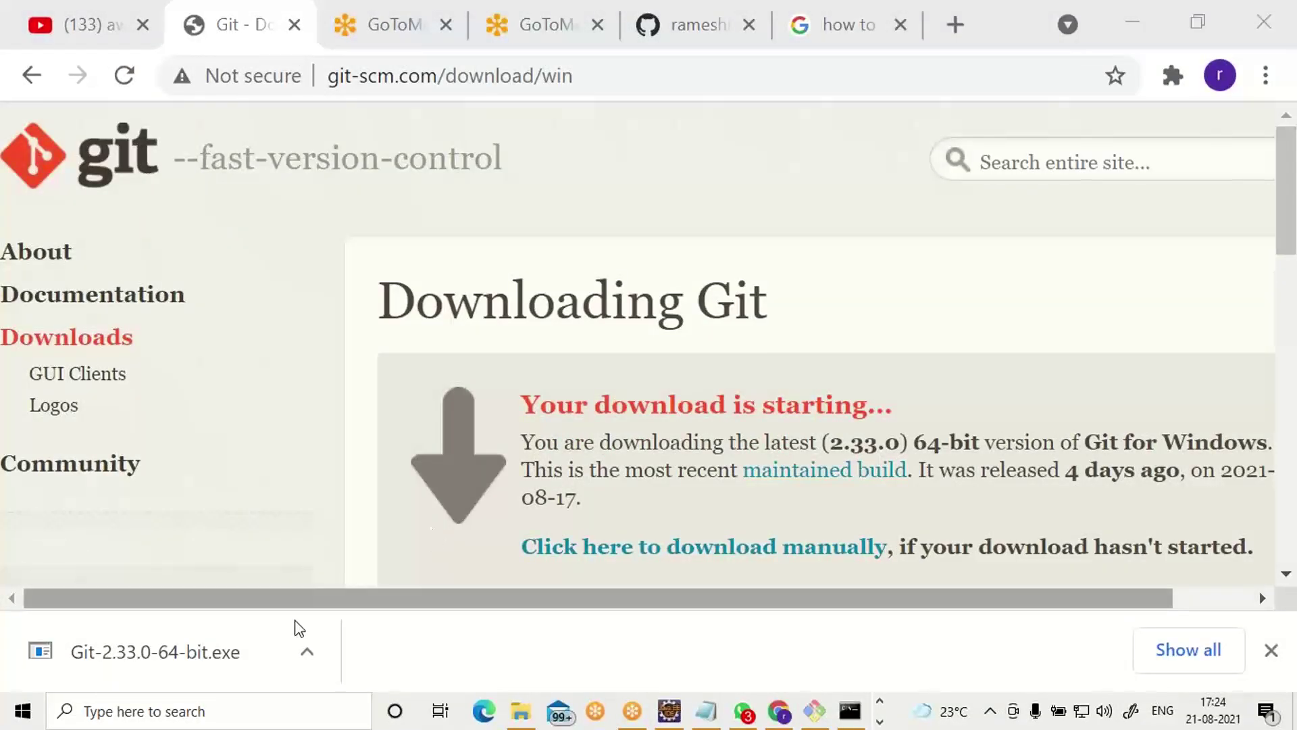
{"action": "left_click", "coordinate": [306, 659]}
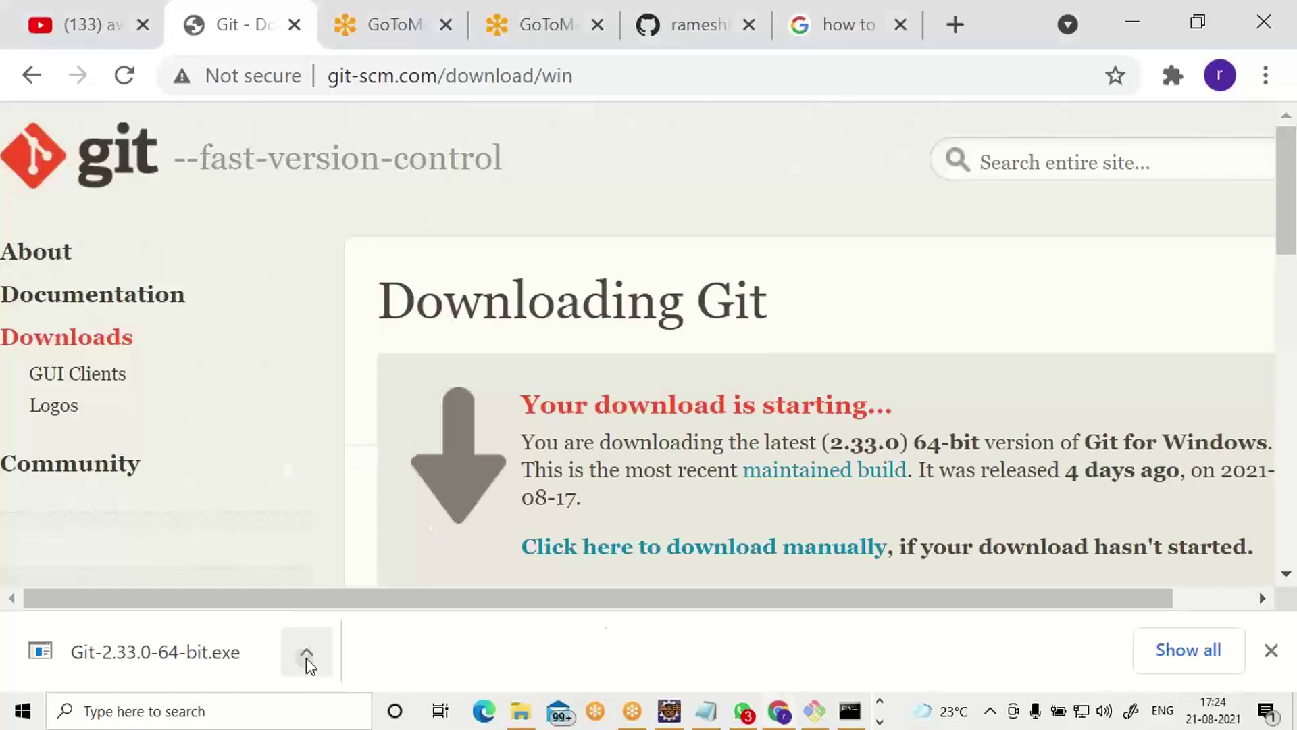
{"action": "left_click", "coordinate": [360, 559]}
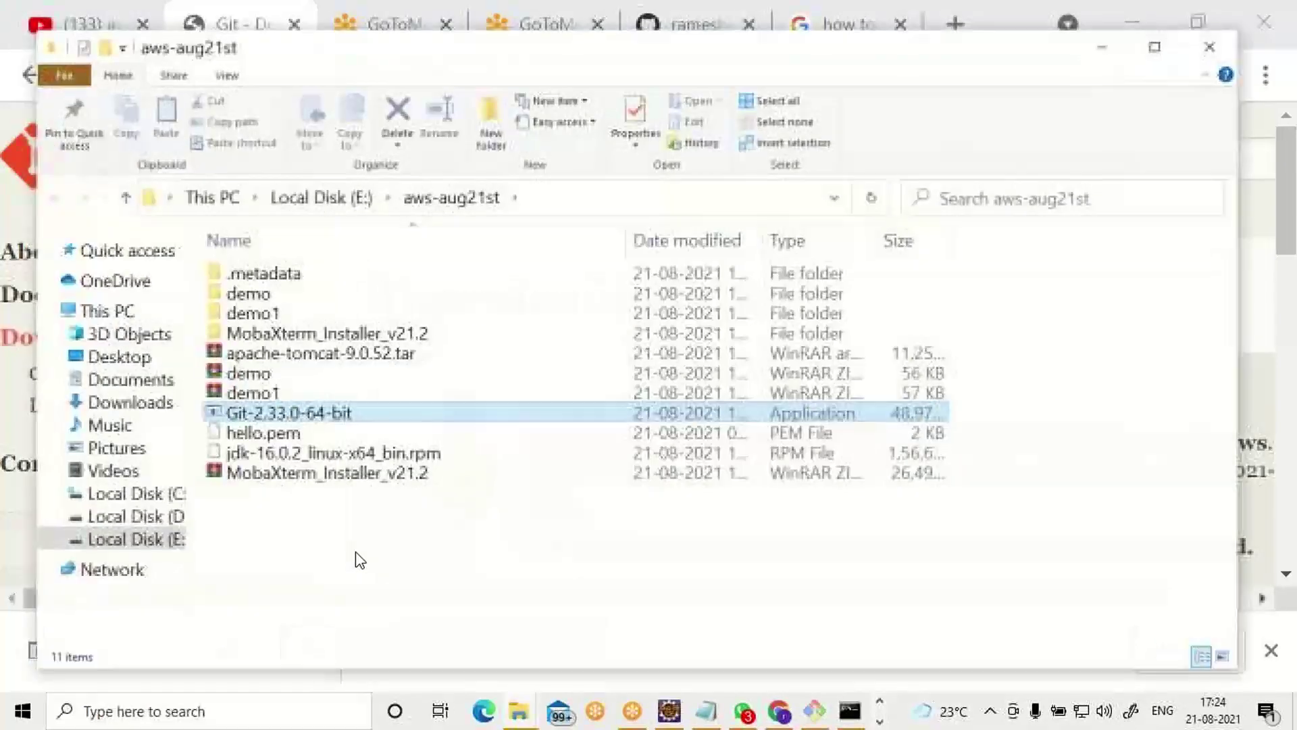
{"action": "left_click", "coordinate": [465, 559]}
{"action": "double_click", "coordinate": [356, 413]}
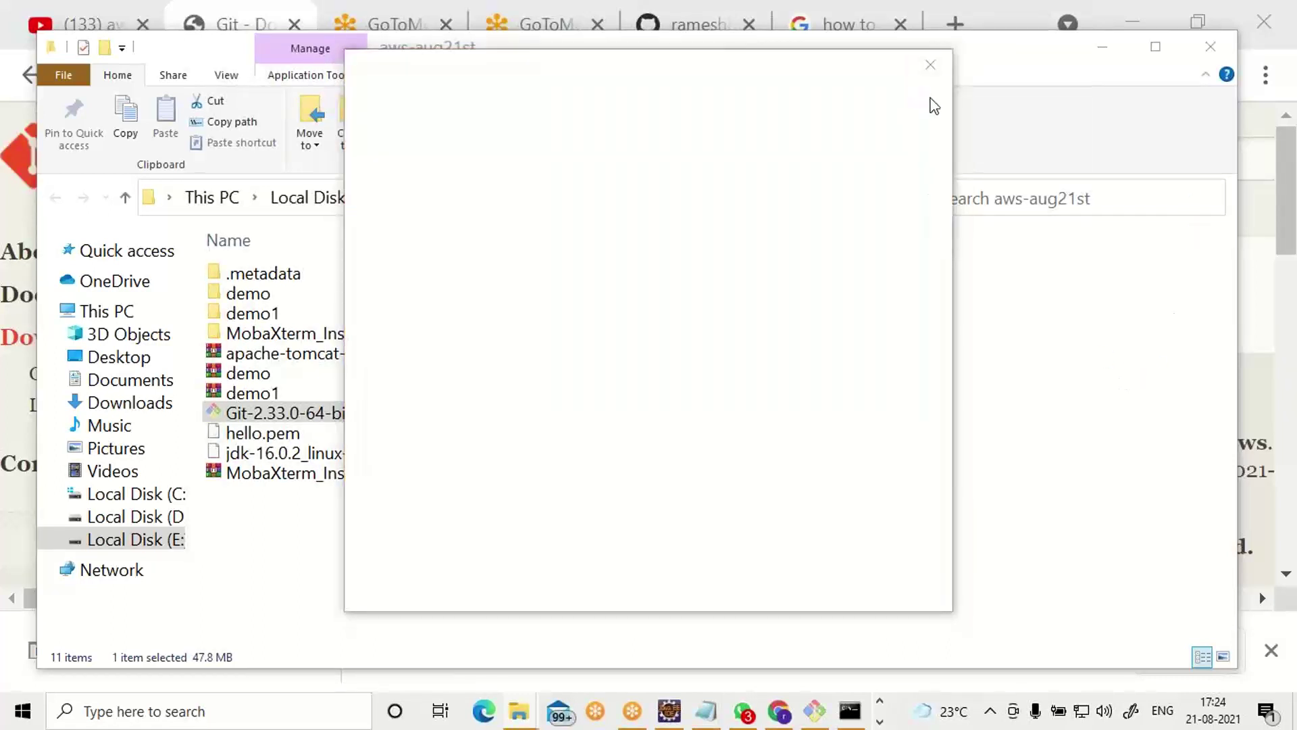
{"action": "left_click", "coordinate": [934, 70]}
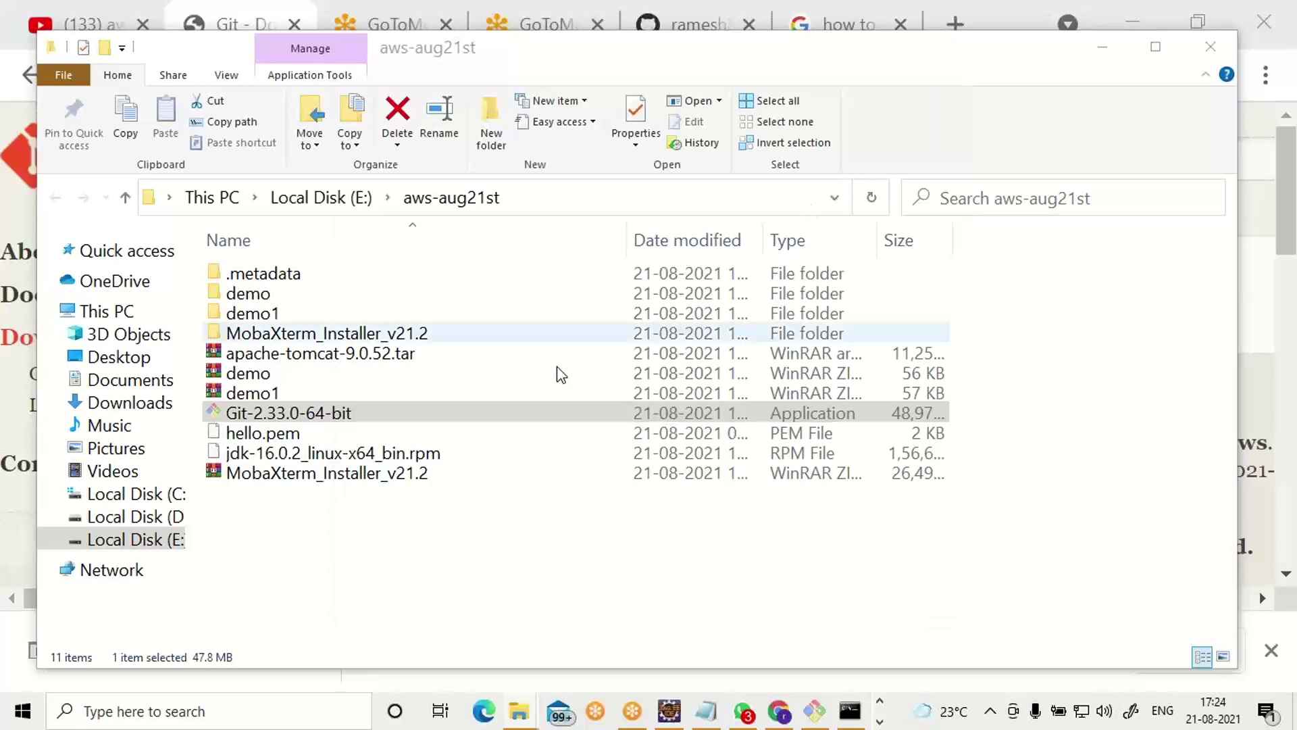
{"action": "double_click", "coordinate": [476, 416]}
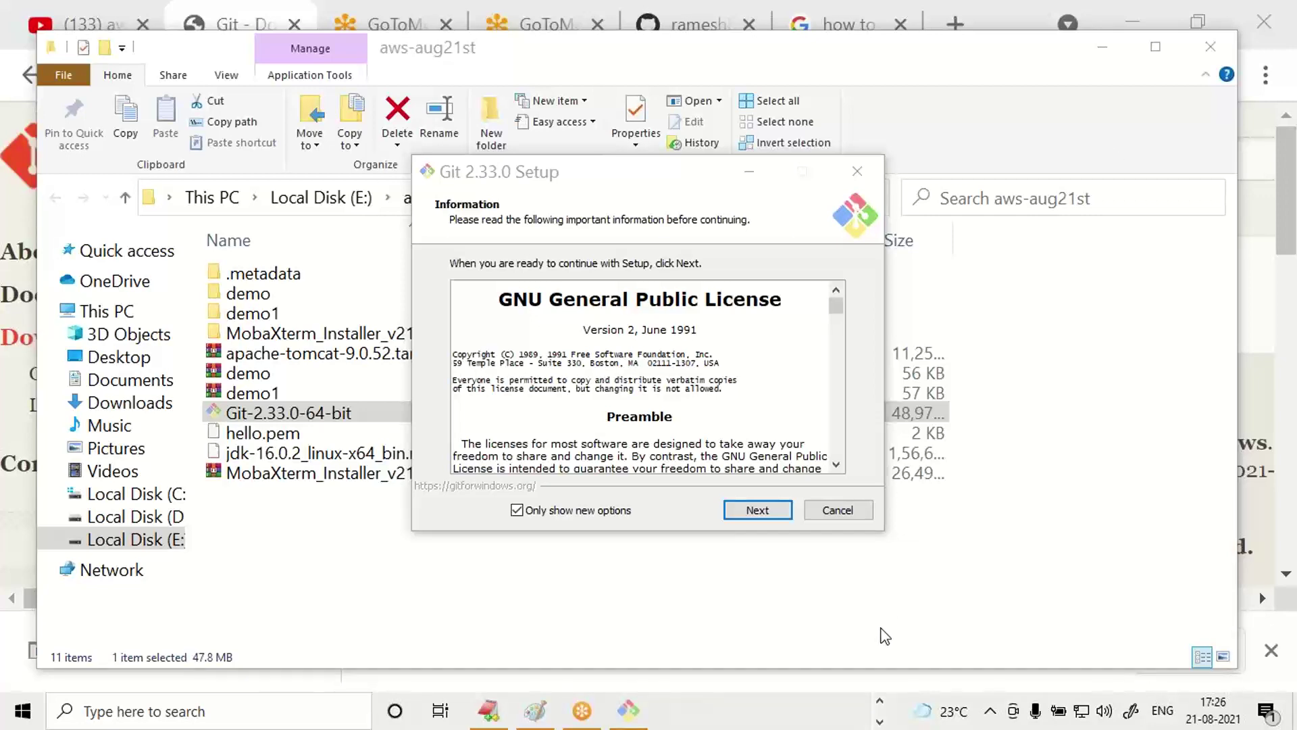
{"action": "left_click", "coordinate": [838, 509]}
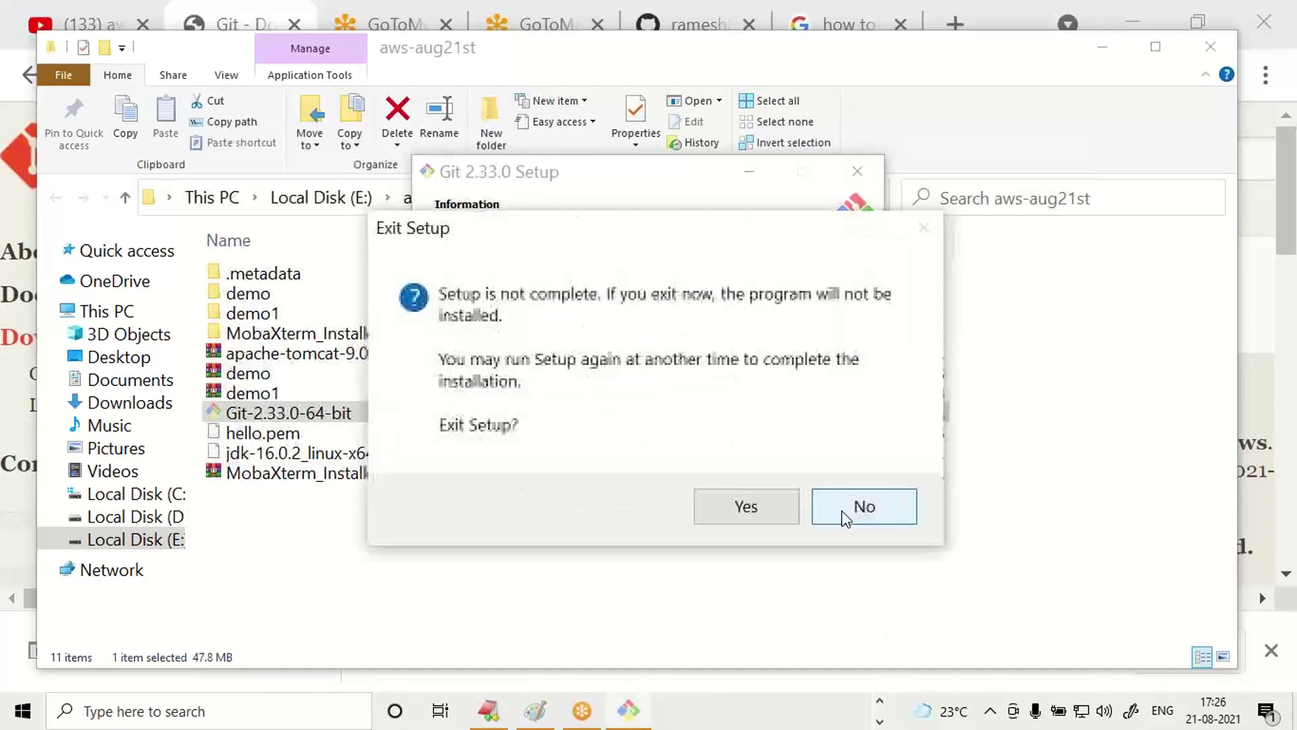
{"action": "left_click", "coordinate": [769, 518]}
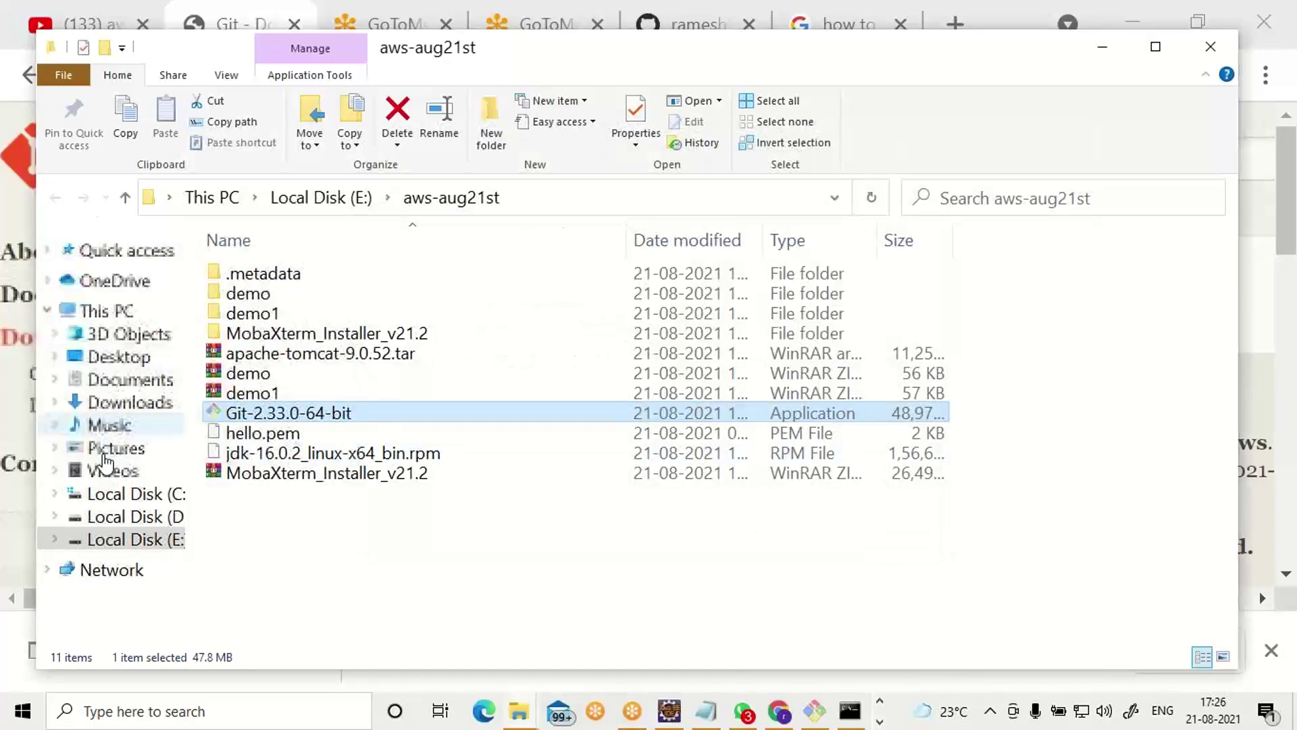
Create a folder named sfcc-aug22nd-latest-dev at the root of drive E: and open it.
{"action": "left_click", "coordinate": [122, 541]}
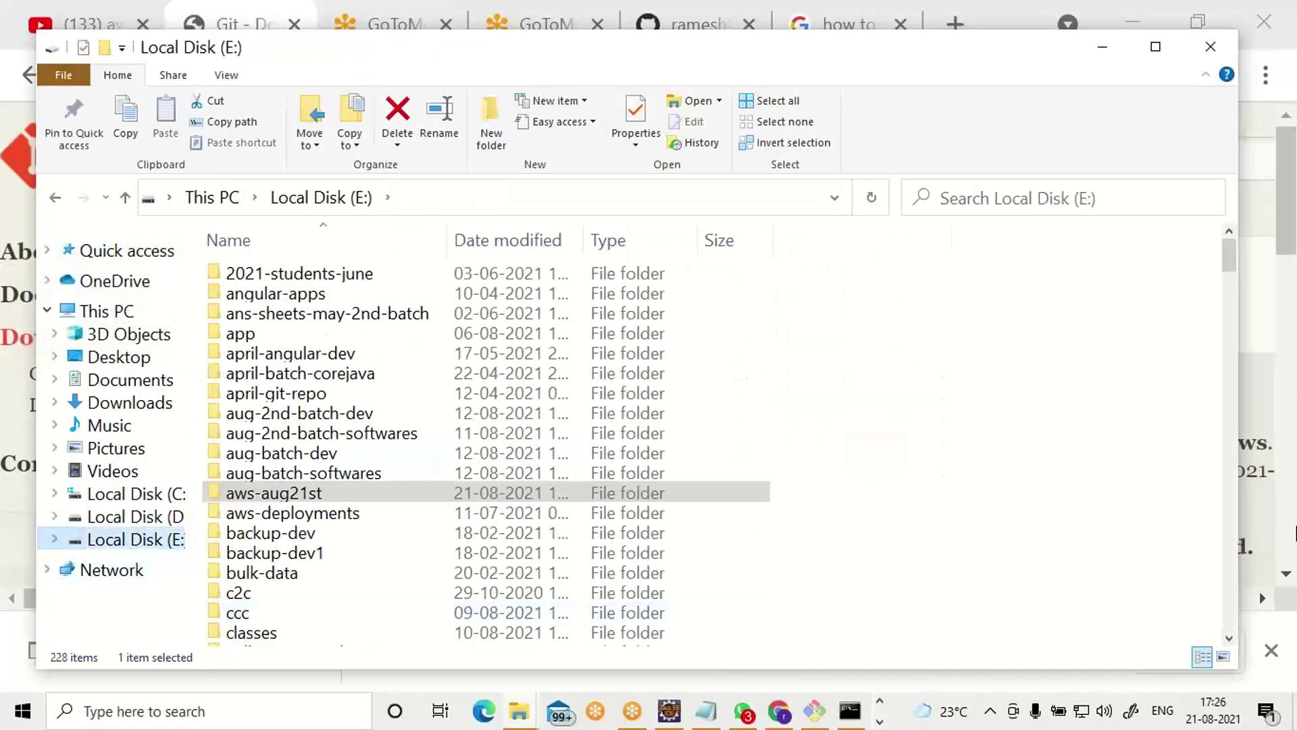
{"action": "left_click", "coordinate": [1058, 399]}
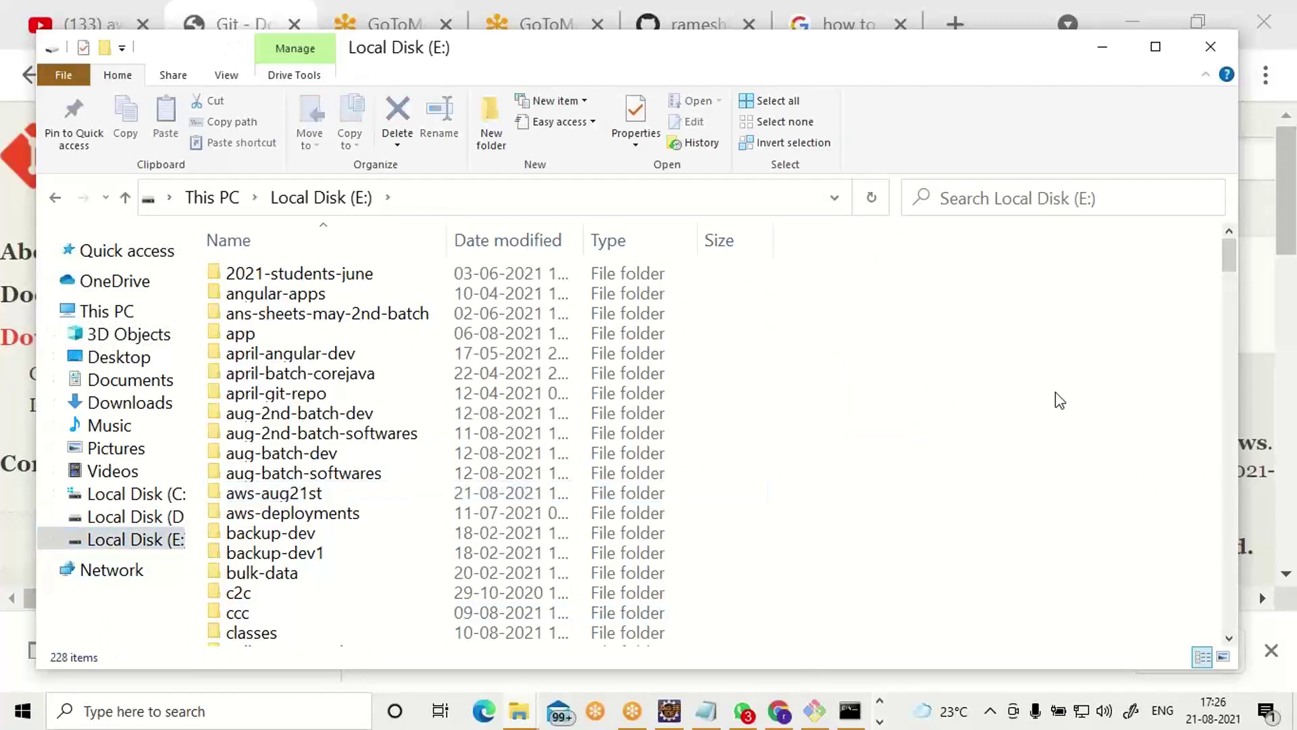
{"action": "scroll", "coordinate": [1055, 392], "scroll_direction": "down", "scroll_amount": 15}
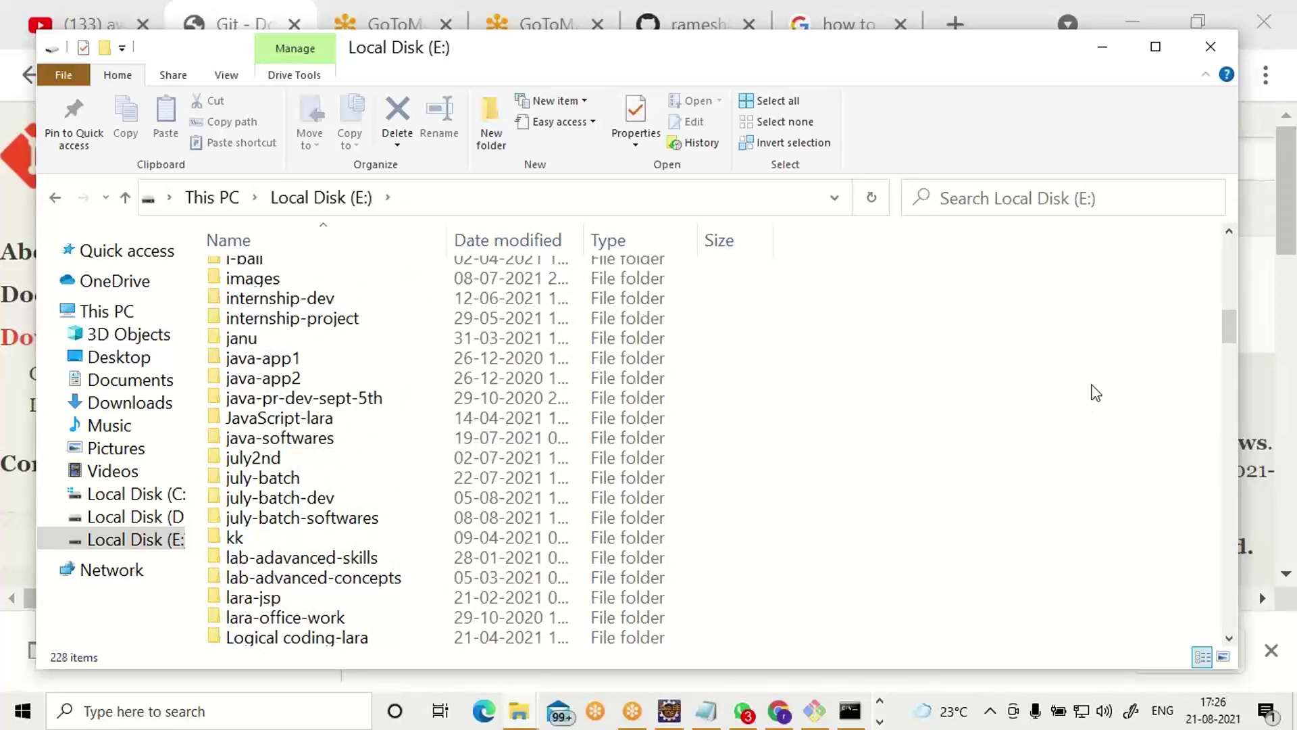
{"action": "right_click", "coordinate": [980, 397]}
{"action": "mouse_move", "coordinate": [1058, 356]}
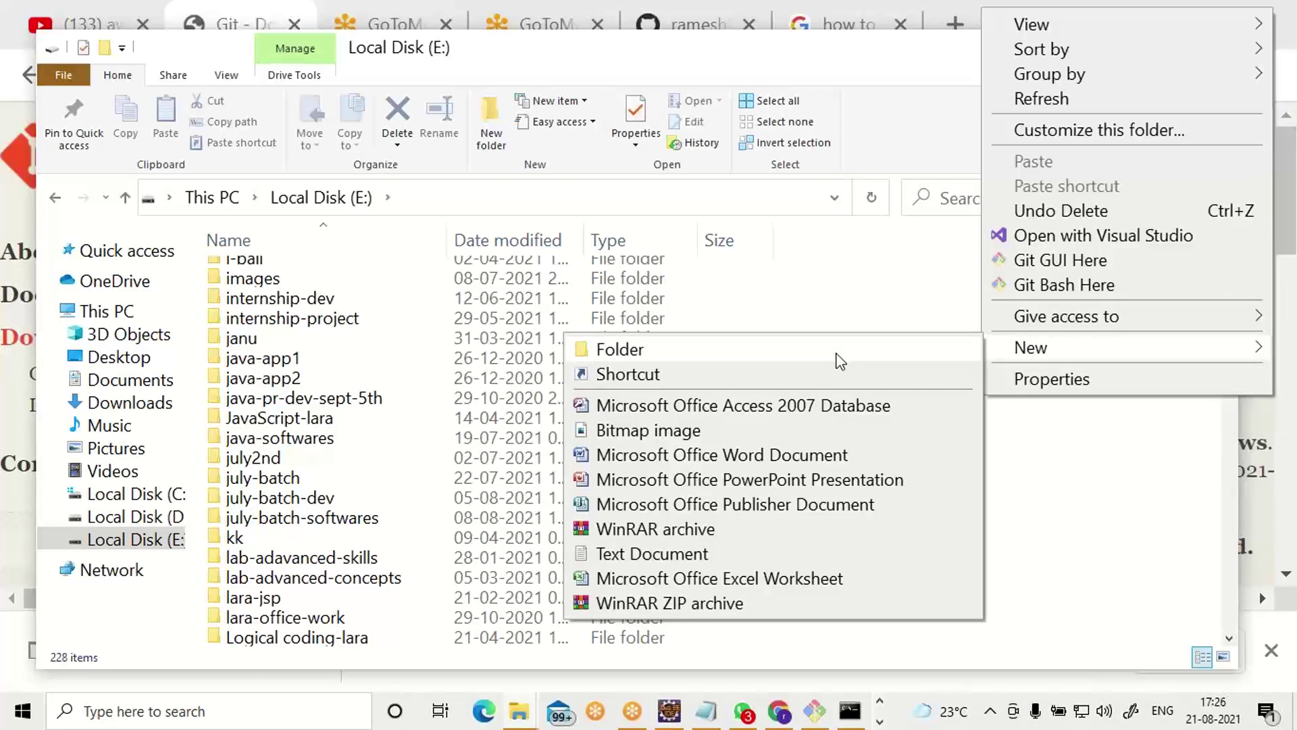
{"action": "left_click", "coordinate": [837, 353]}
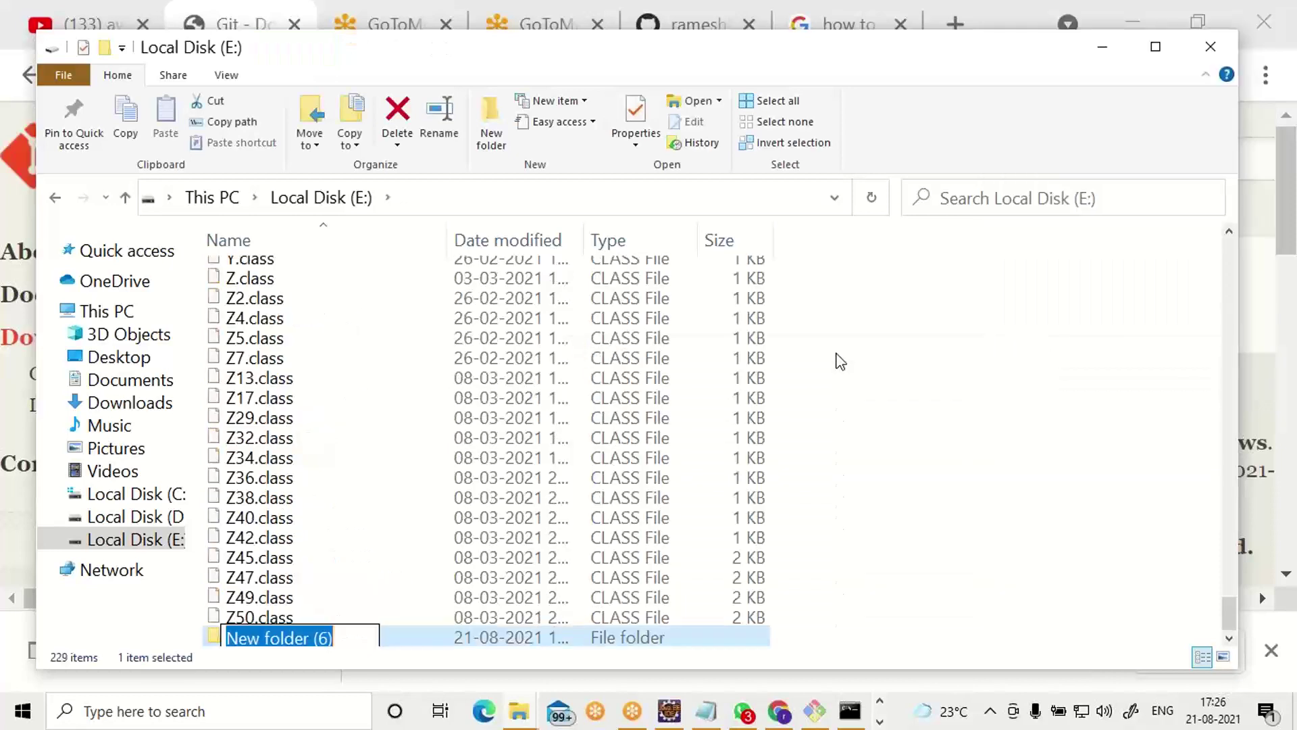
{"action": "type", "text": "sfcc"}
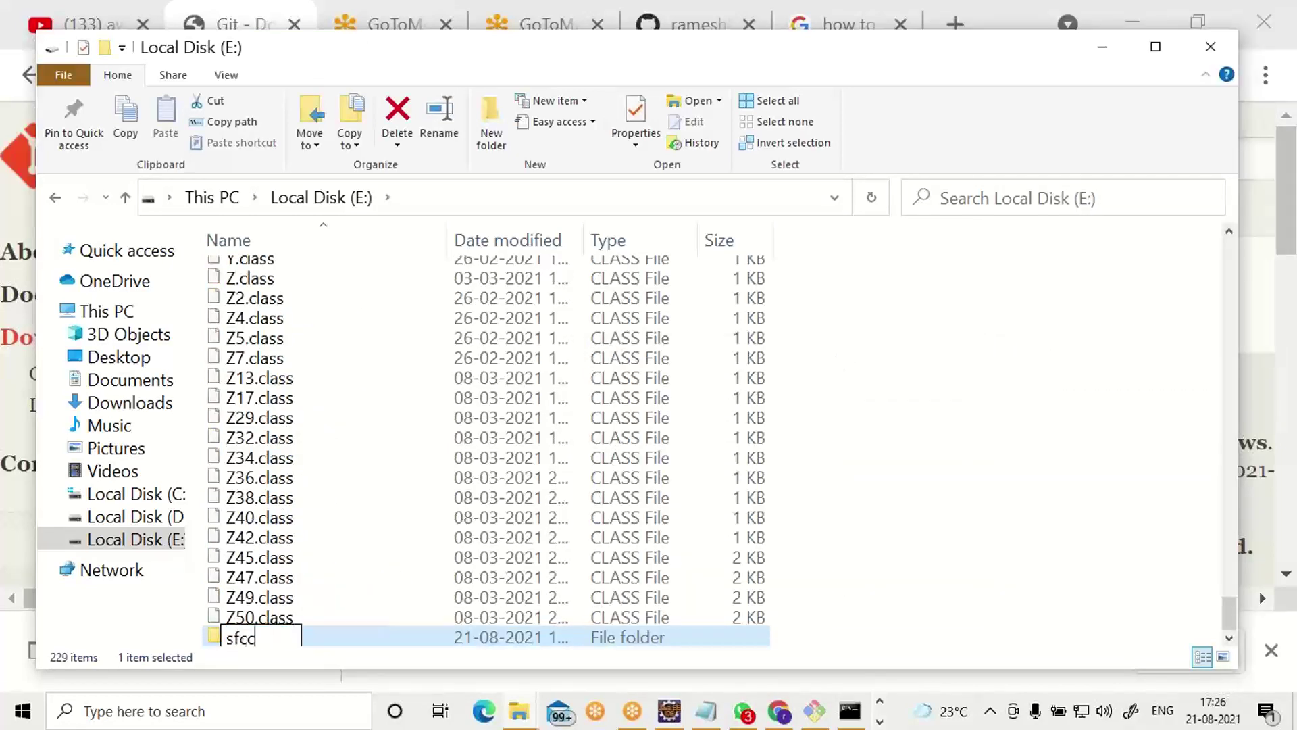
{"action": "type", "text": "-aug"}
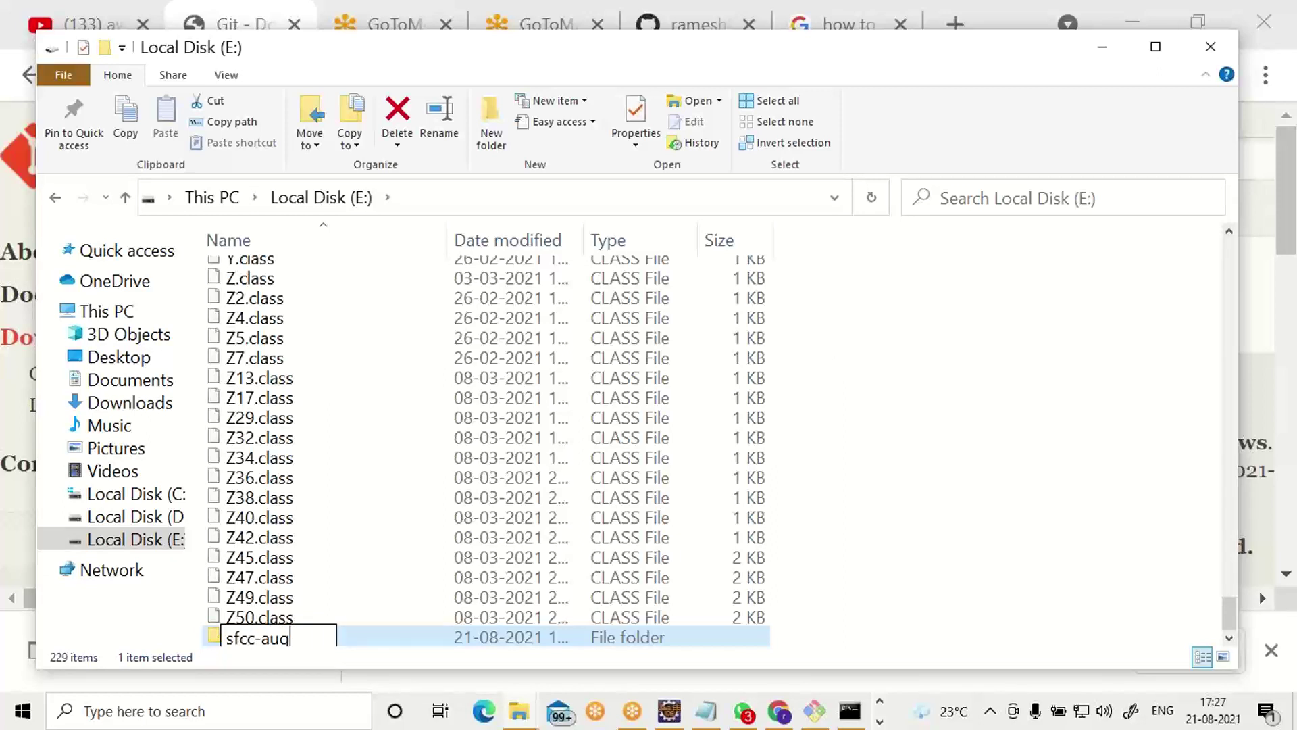
{"action": "type", "text": "22nd"}
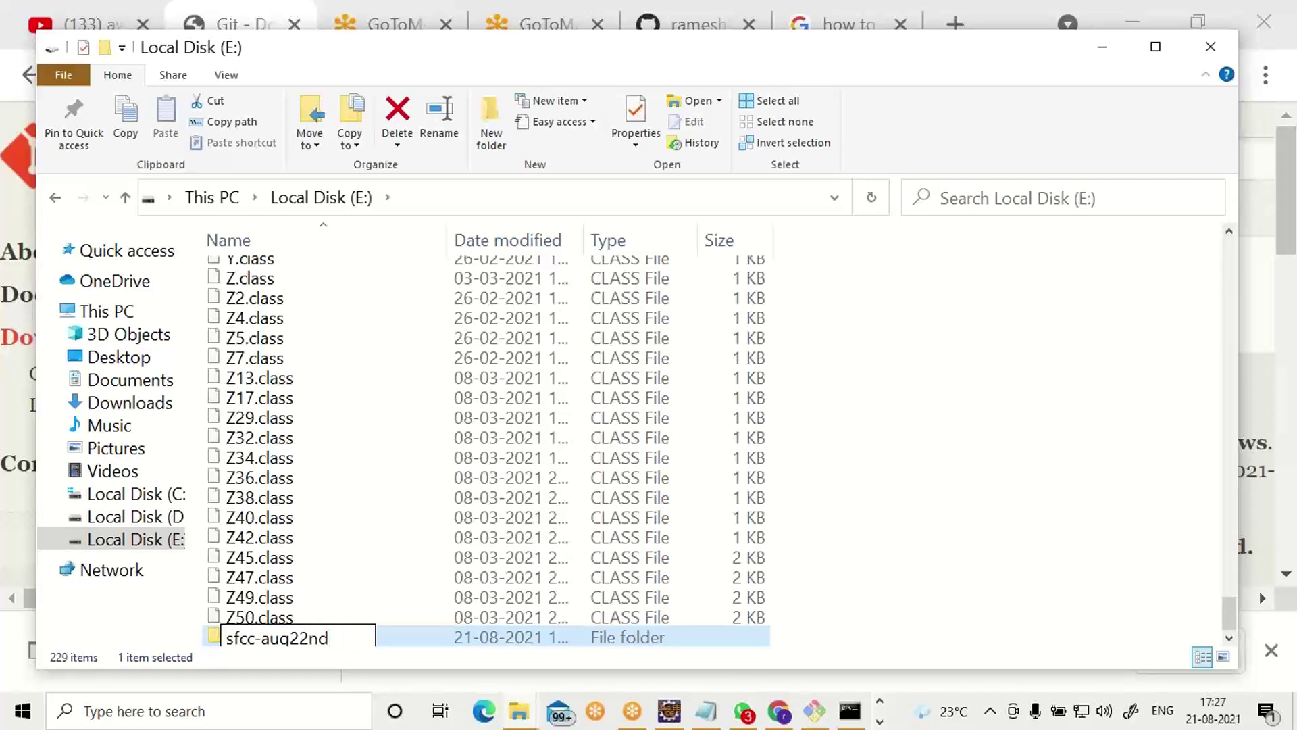
{"action": "type", "text": "-latest"}
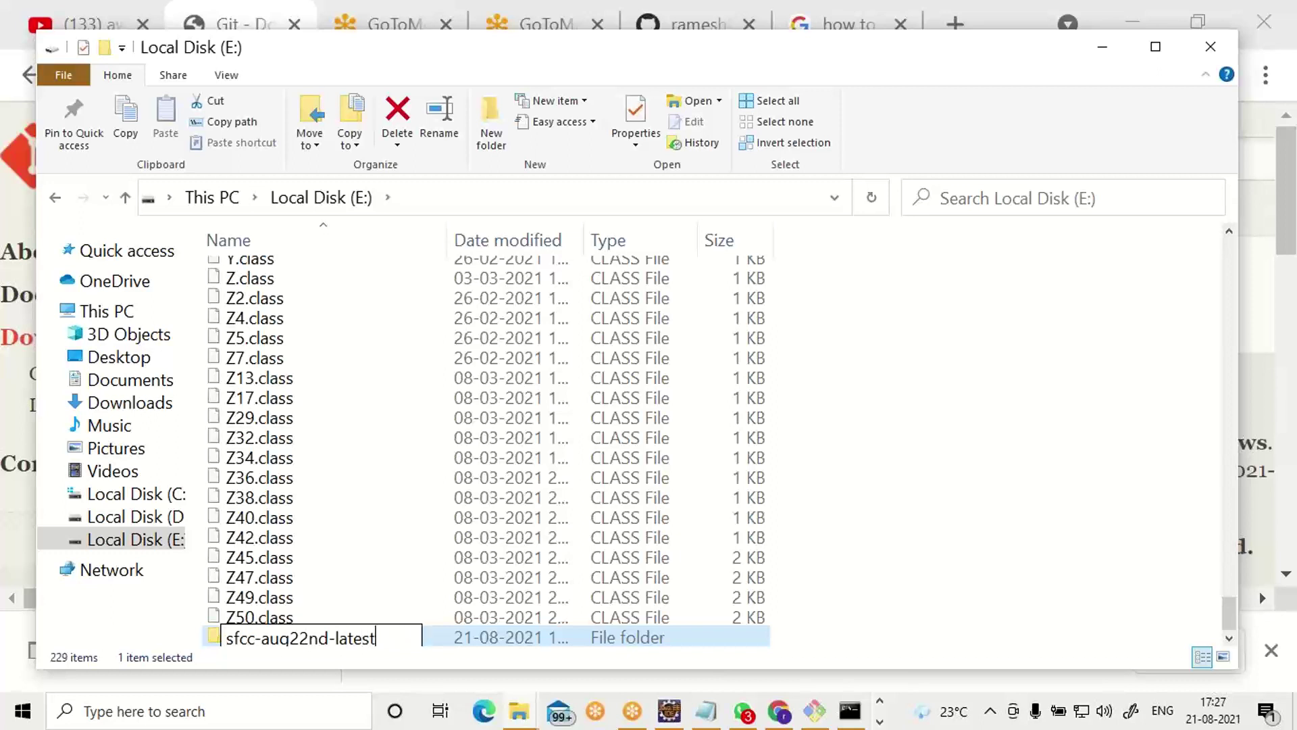
{"action": "type", "text": "-dev"}
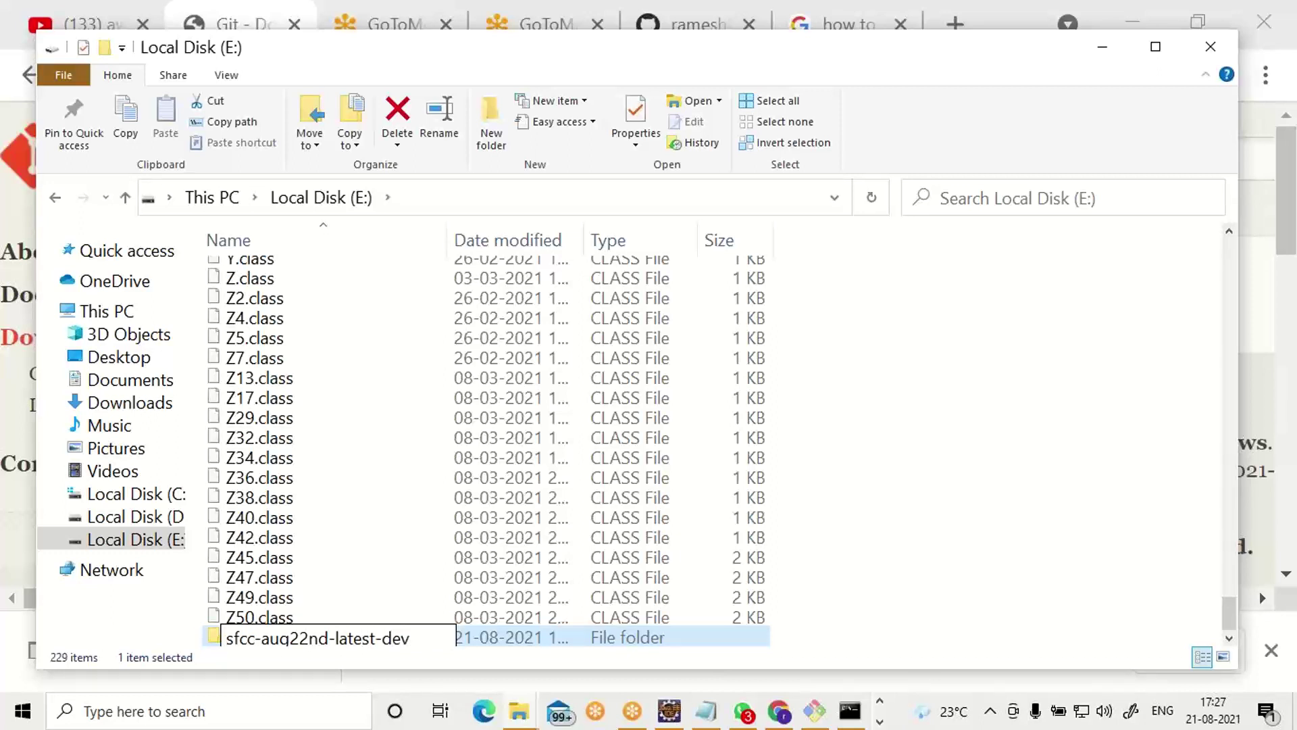
{"action": "key", "text": "Return"}
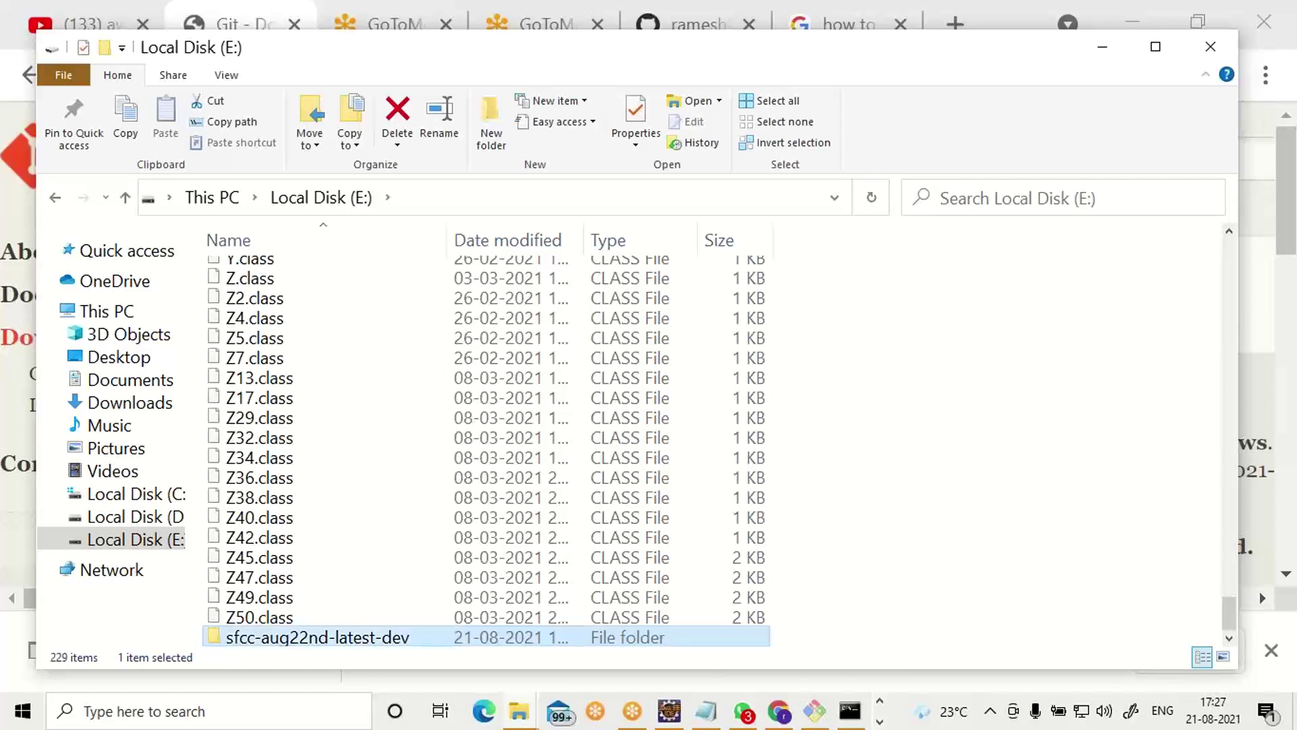
{"action": "key", "text": "Return"}
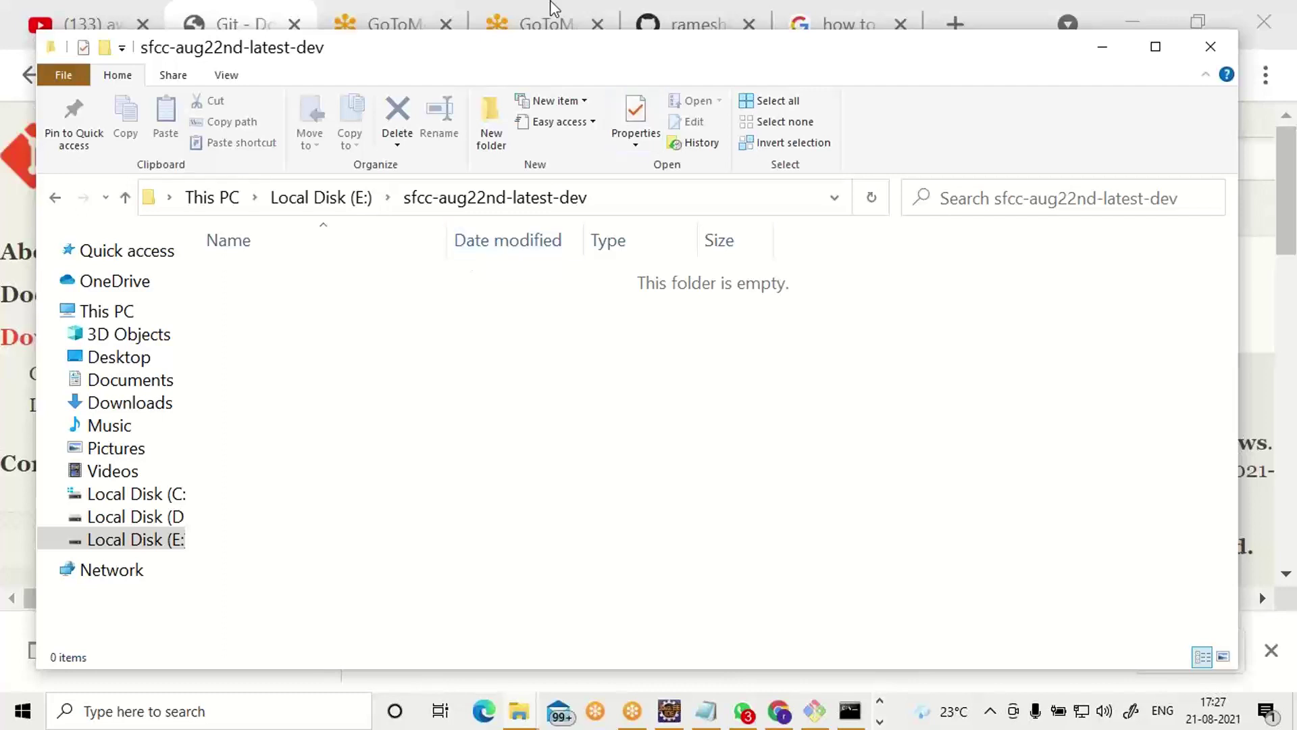
In Git Bash opened in this folder, run git clone with the pasted repository URL.
{"action": "right_click", "coordinate": [373, 304]}
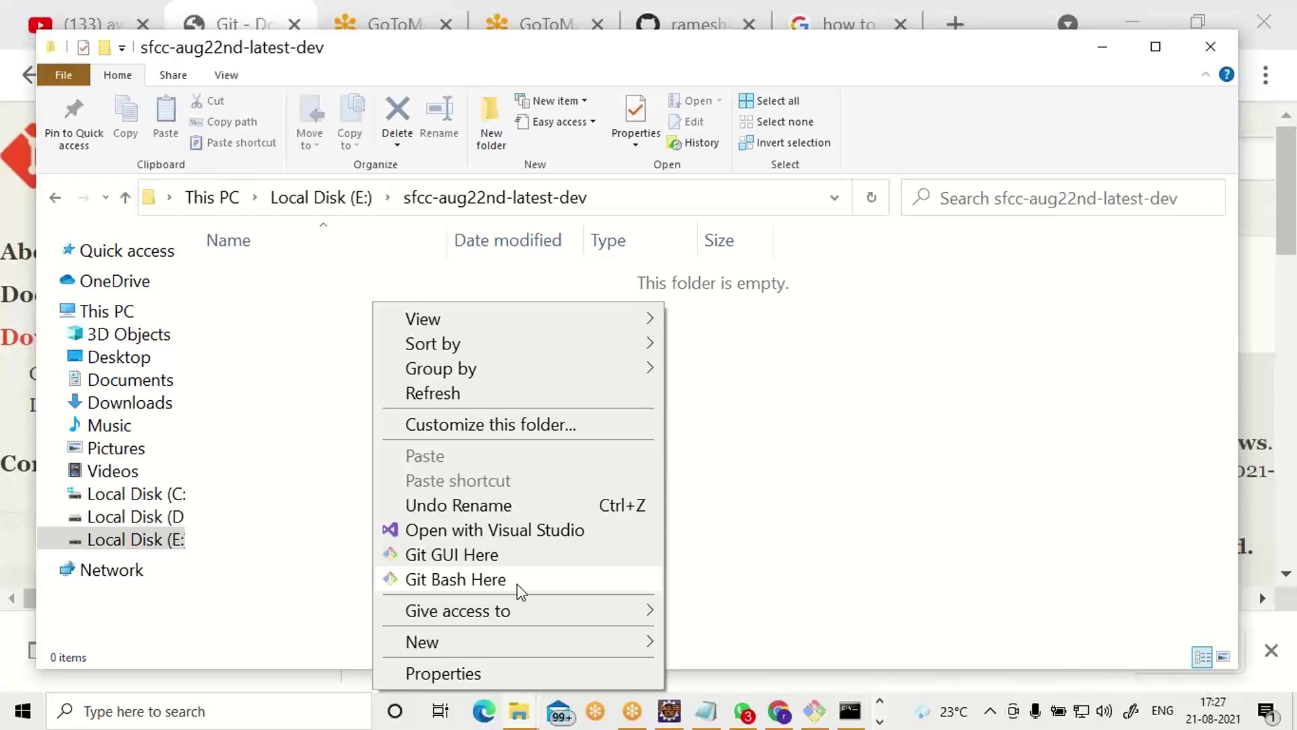
{"action": "left_click", "coordinate": [517, 584]}
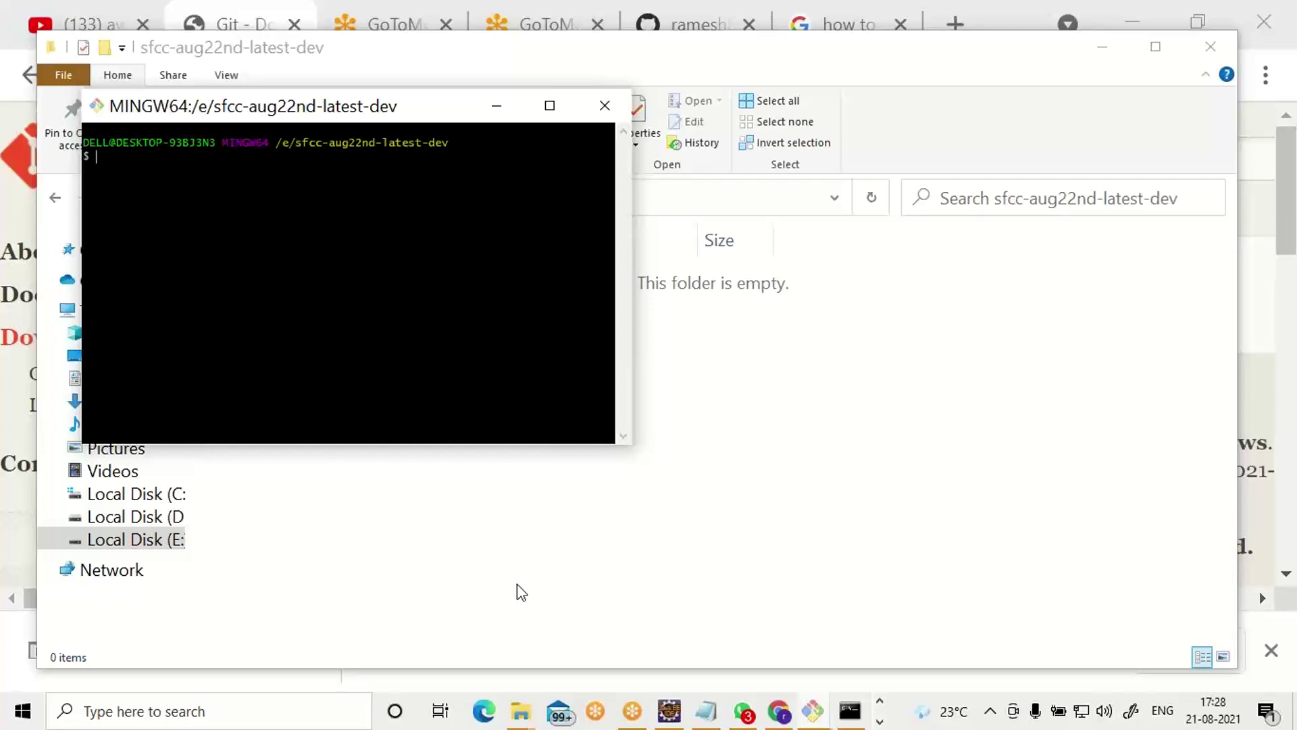
{"action": "type", "text": "git clone"}
{"action": "right_click", "coordinate": [403, 255]}
{"action": "left_click", "coordinate": [449, 327]}
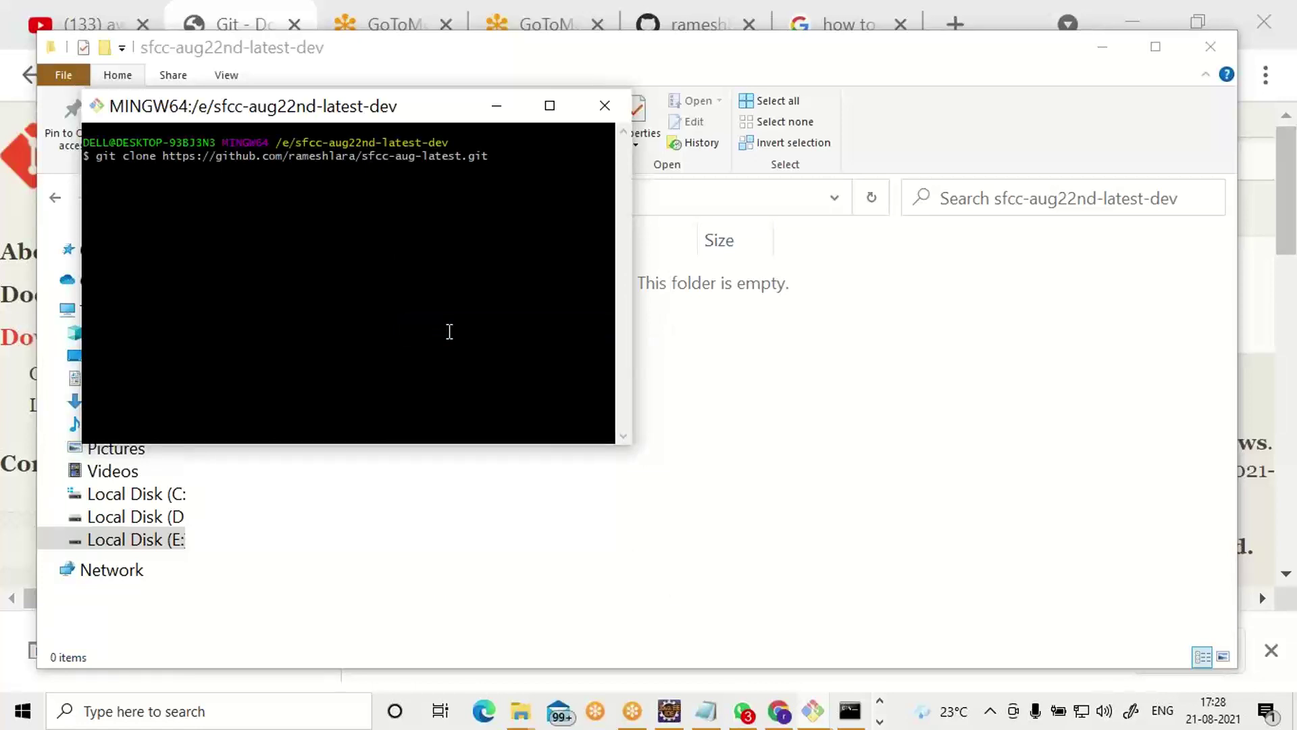
{"action": "key", "text": "Return"}
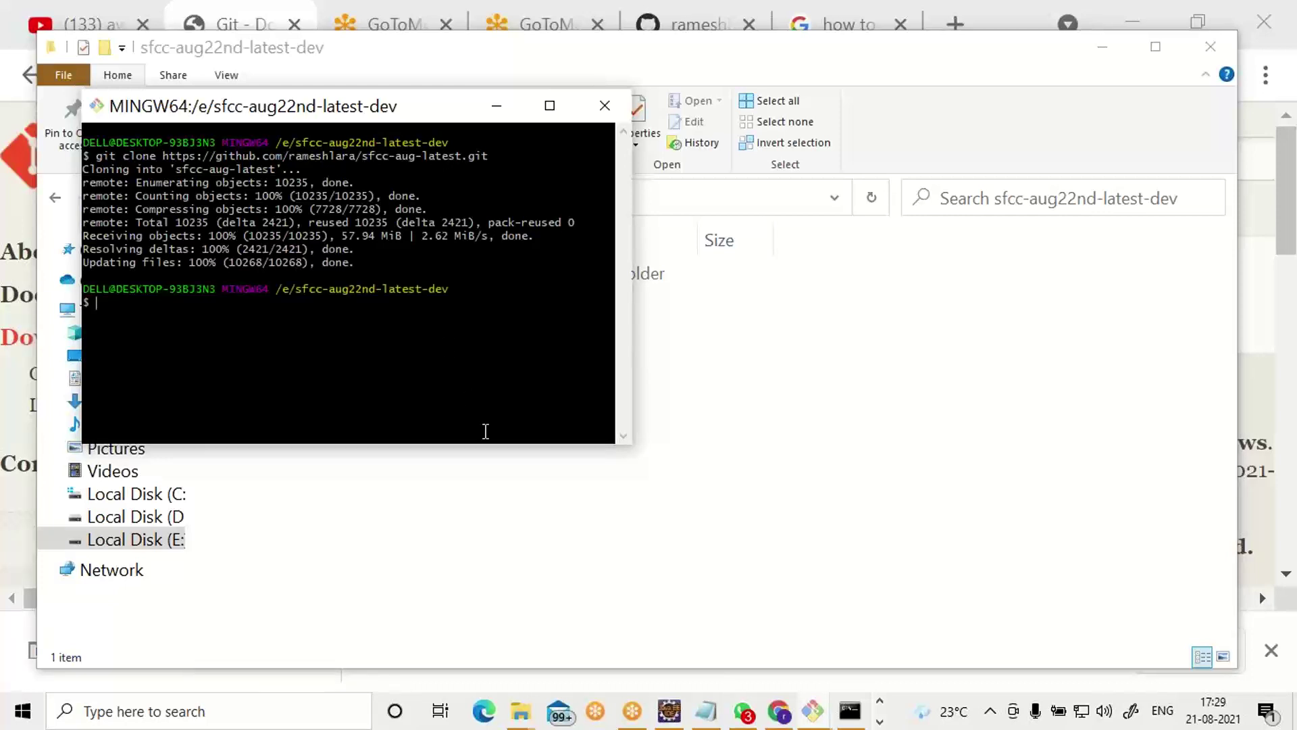
{"action": "left_click", "coordinate": [500, 507]}
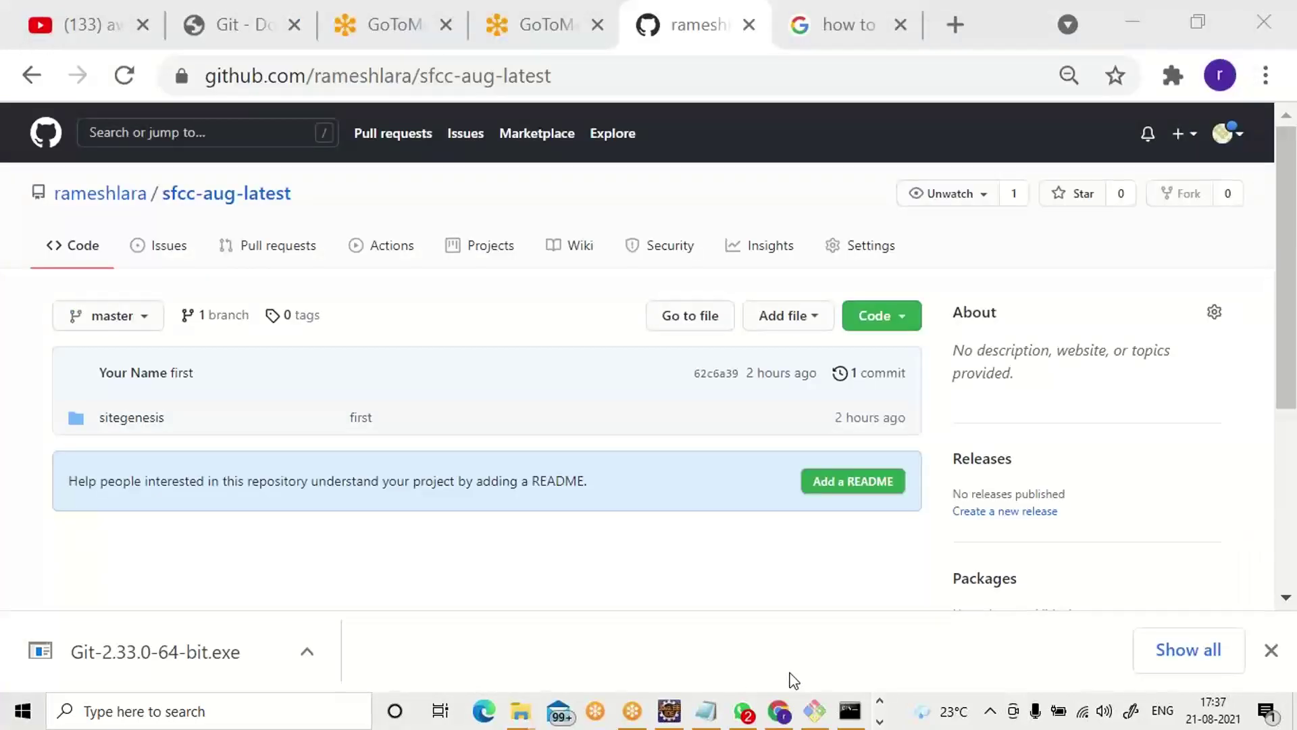
Browse into sfcc-aug-latest and sitegenesis, then return to the sfcc-aug-latest folder.
{"action": "mouse_move", "coordinate": [768, 715]}
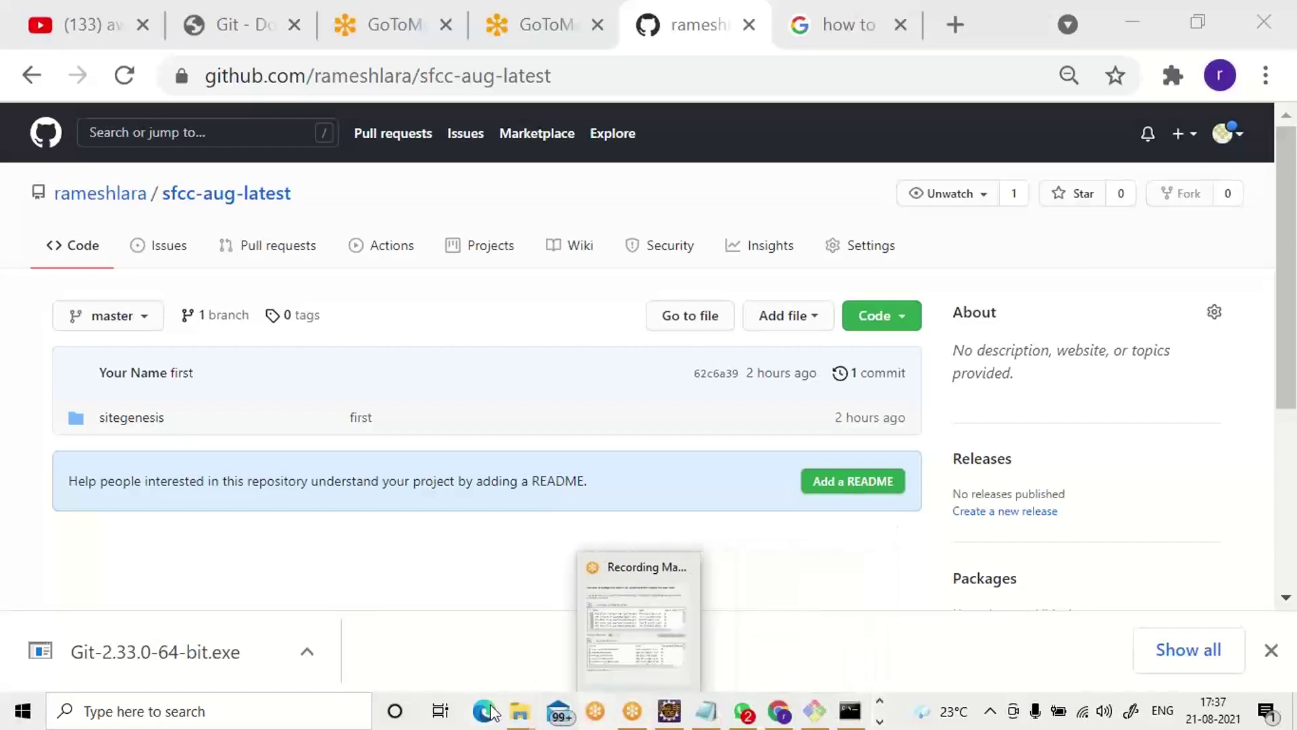
{"action": "mouse_move", "coordinate": [532, 717]}
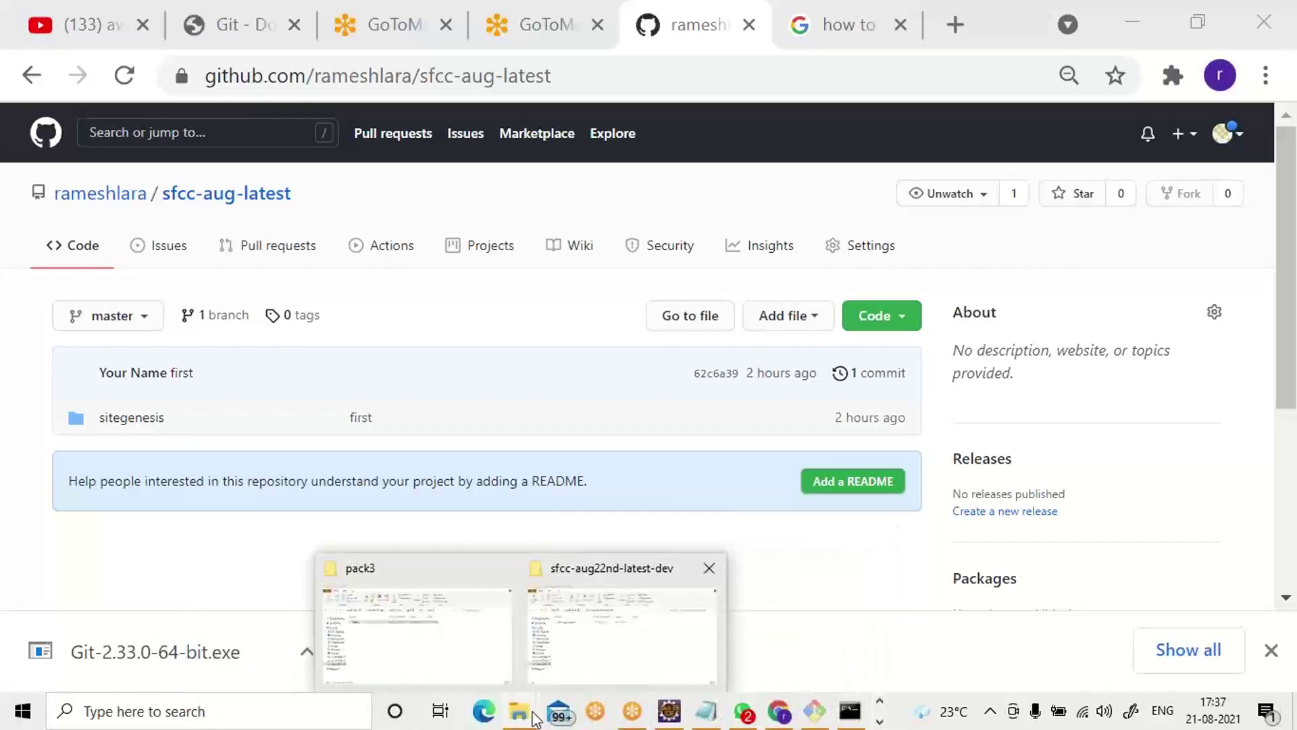
{"action": "left_click", "coordinate": [581, 650]}
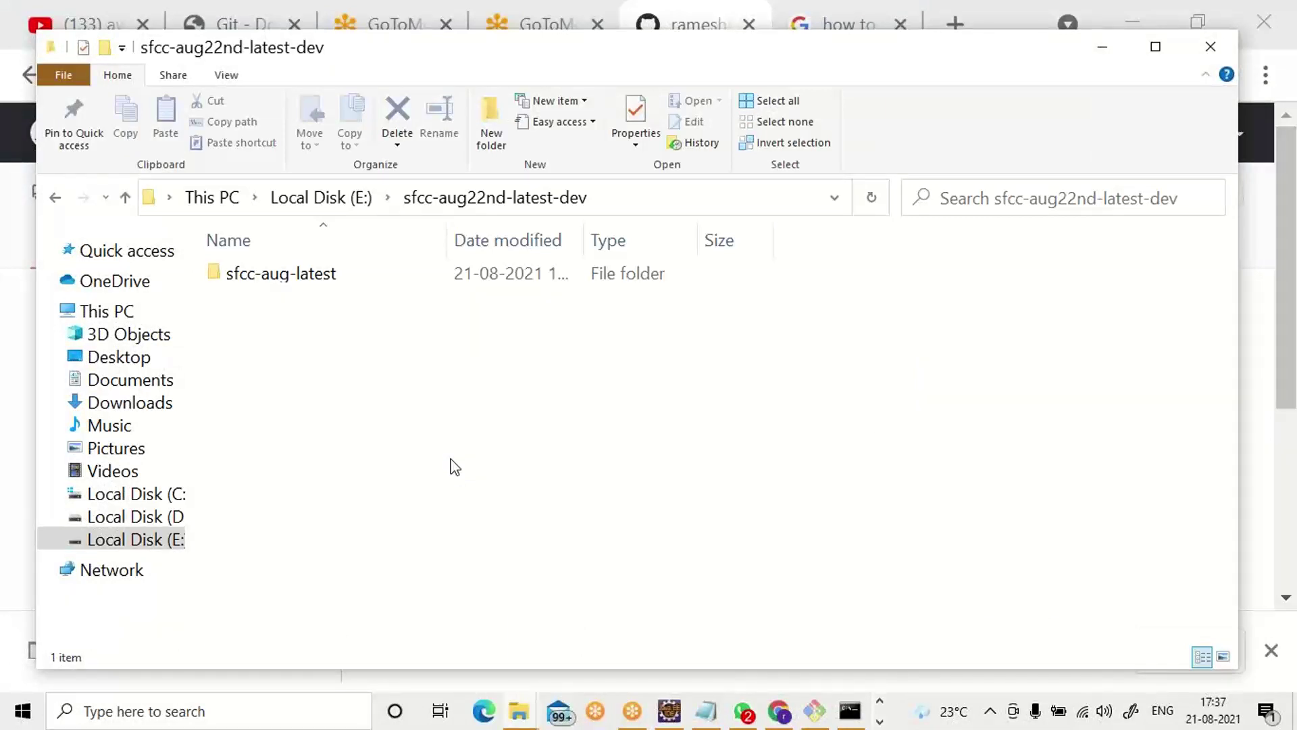
{"action": "double_click", "coordinate": [277, 277]}
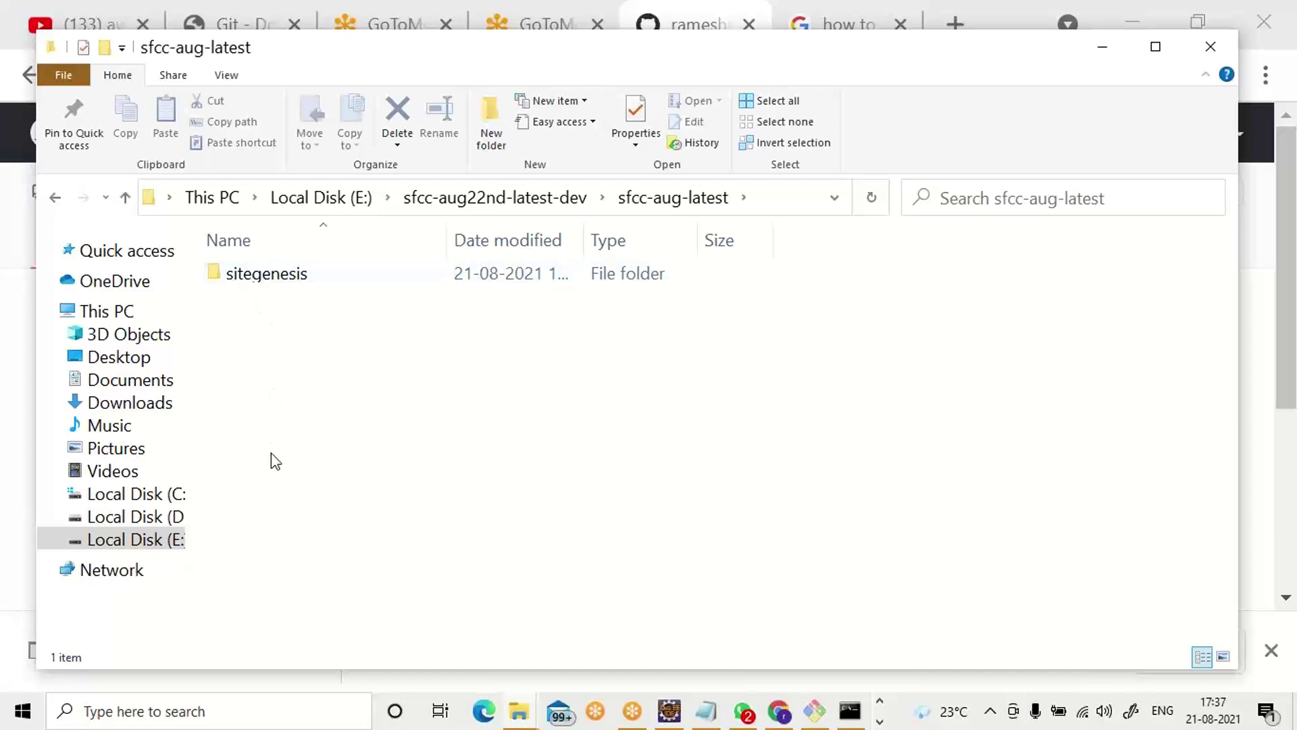
{"action": "double_click", "coordinate": [252, 286]}
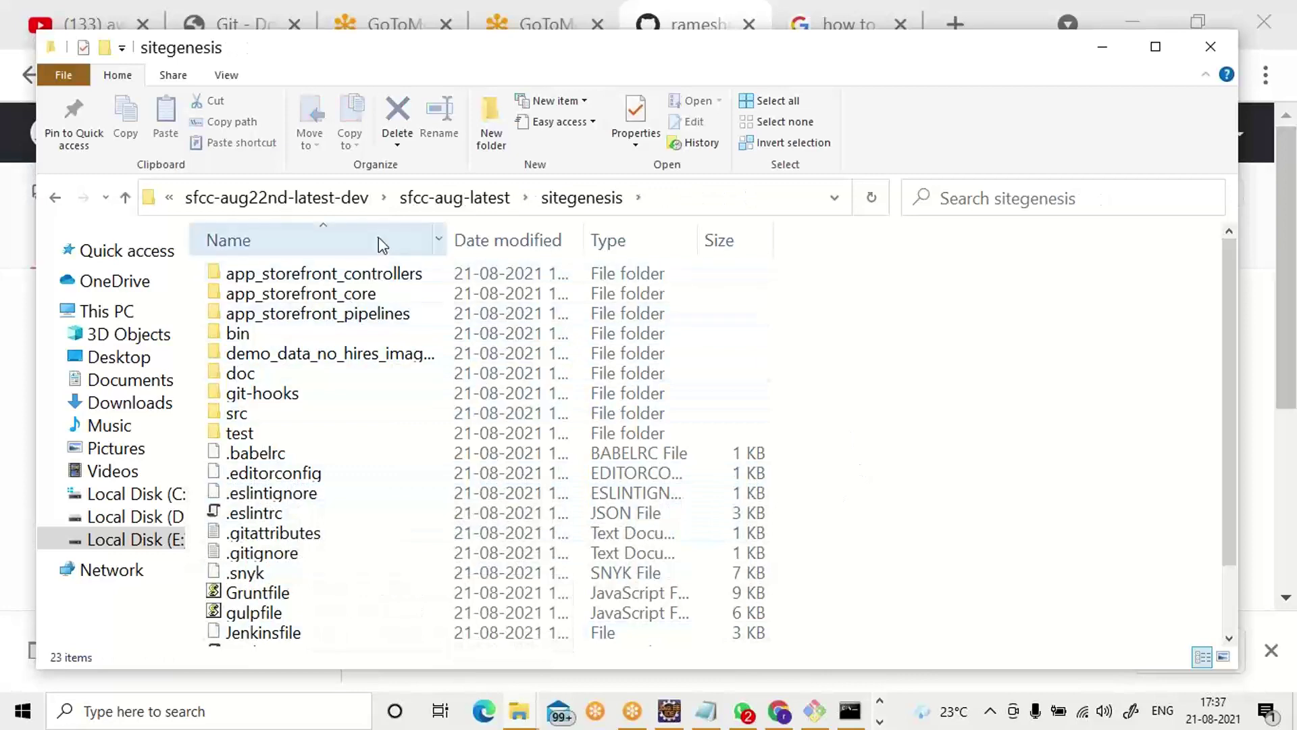
{"action": "scroll", "coordinate": [403, 473], "scroll_direction": "down", "scroll_amount": 2}
{"action": "scroll", "coordinate": [396, 535], "scroll_direction": "up", "scroll_amount": 2}
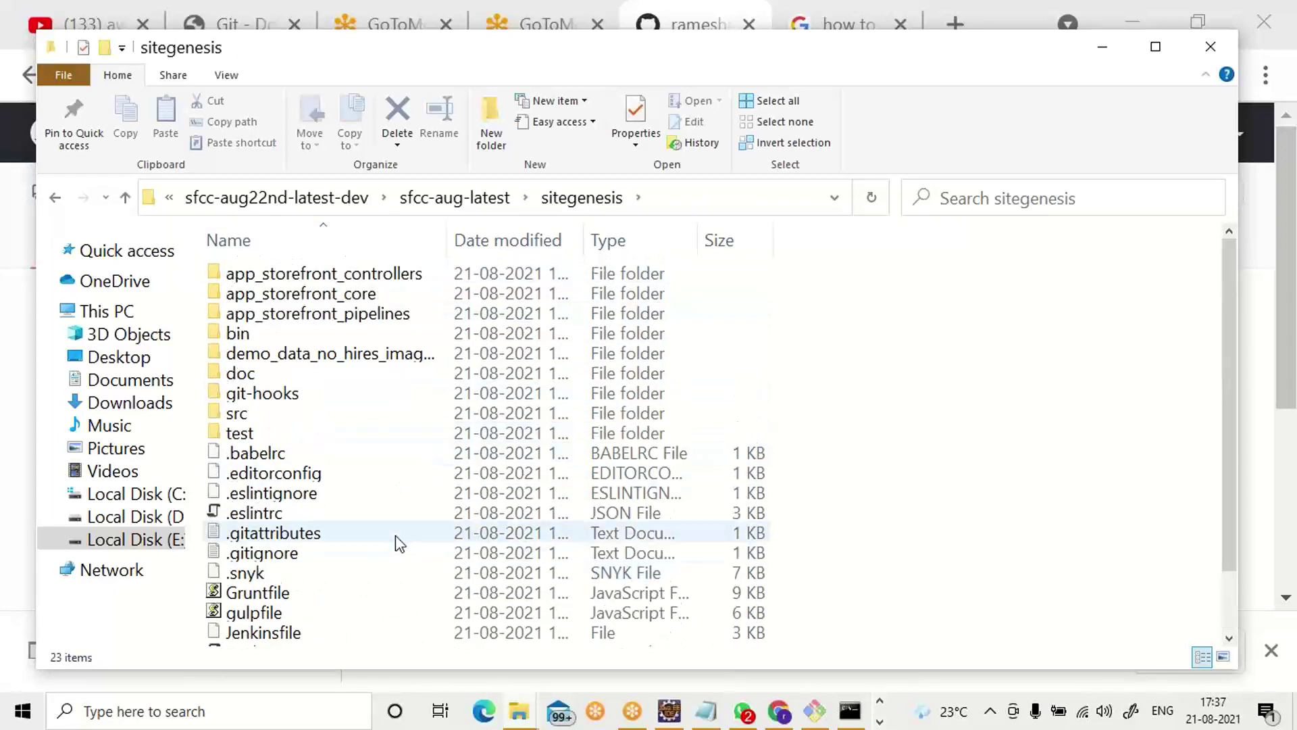
{"action": "scroll", "coordinate": [395, 535], "scroll_direction": "down", "scroll_amount": 1}
{"action": "scroll", "coordinate": [396, 535], "scroll_direction": "up", "scroll_amount": 1}
{"action": "scroll", "coordinate": [395, 544], "scroll_direction": "up", "scroll_amount": 1}
{"action": "scroll", "coordinate": [448, 390], "scroll_direction": "down", "scroll_amount": 2}
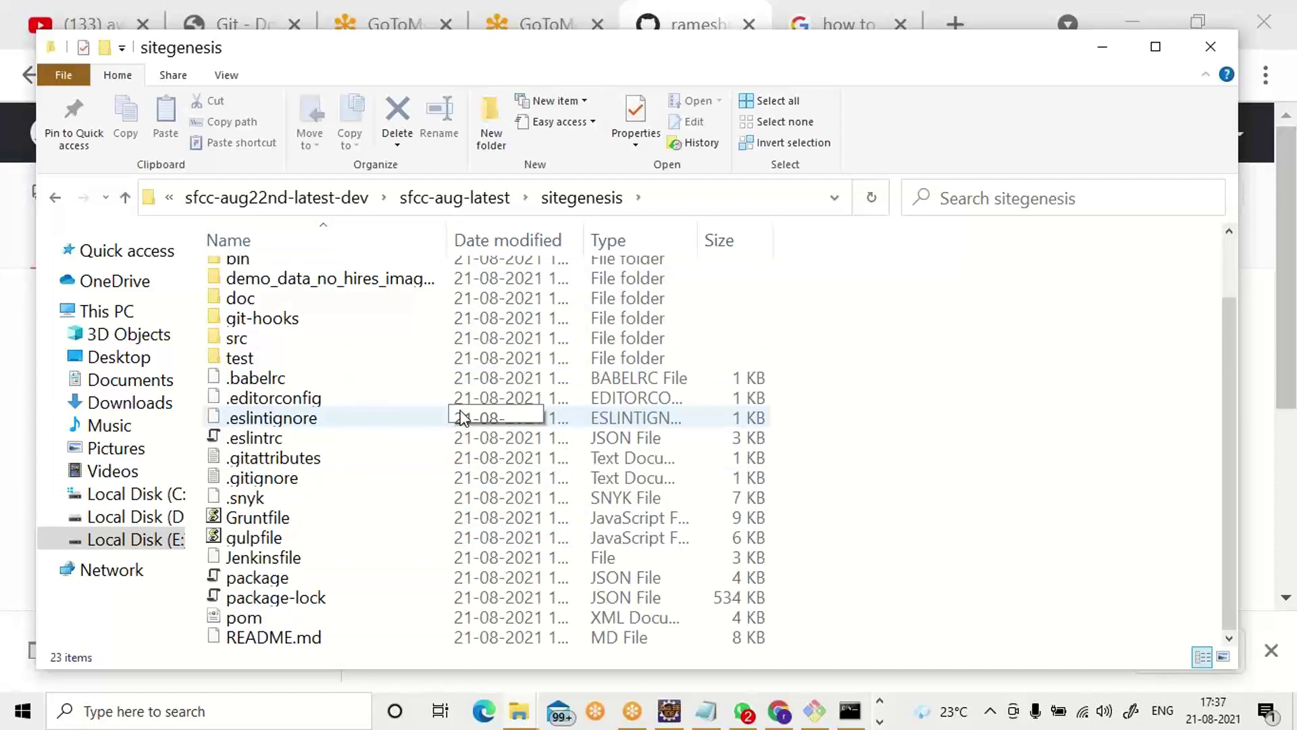
{"action": "scroll", "coordinate": [462, 418], "scroll_direction": "up", "scroll_amount": 2}
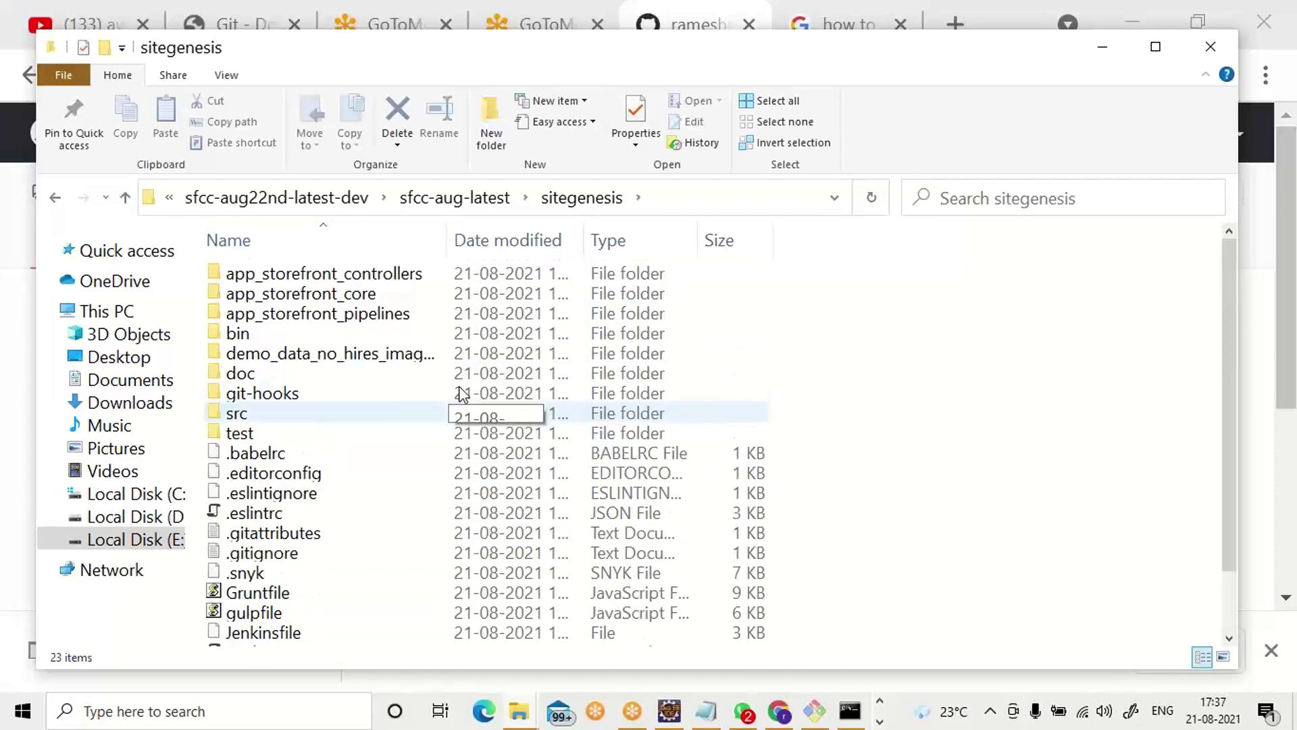
{"action": "left_click", "coordinate": [456, 201]}
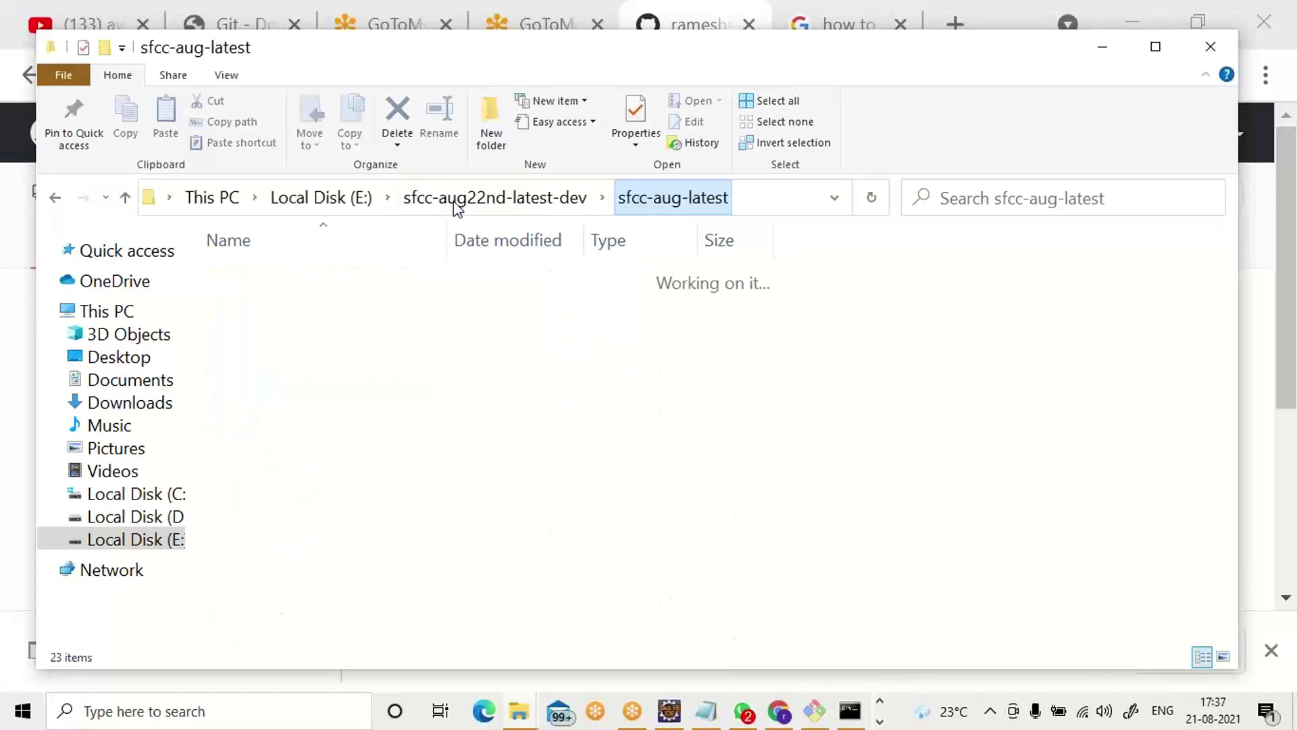
Close the command prompt window and enter code in the Explorer address bar.
{"action": "left_click", "coordinate": [772, 204]}
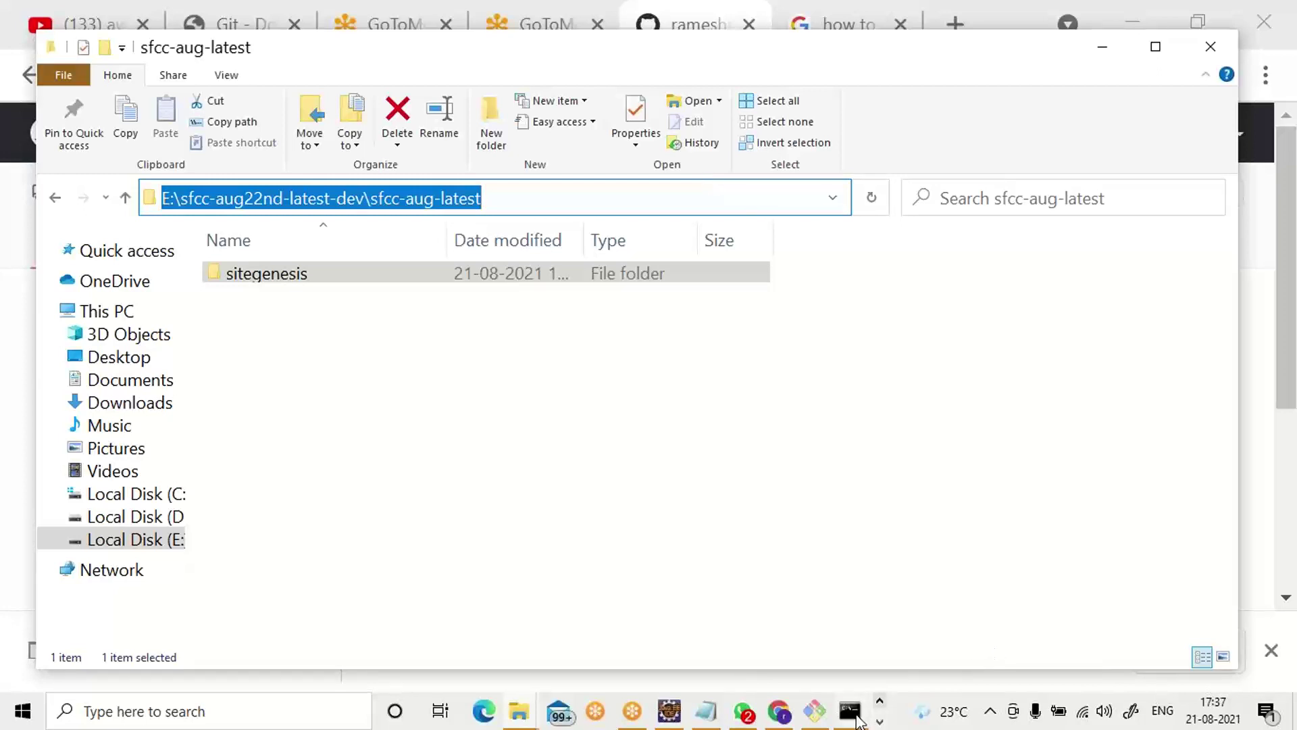
{"action": "mouse_move", "coordinate": [854, 722]}
{"action": "left_click", "coordinate": [830, 655]}
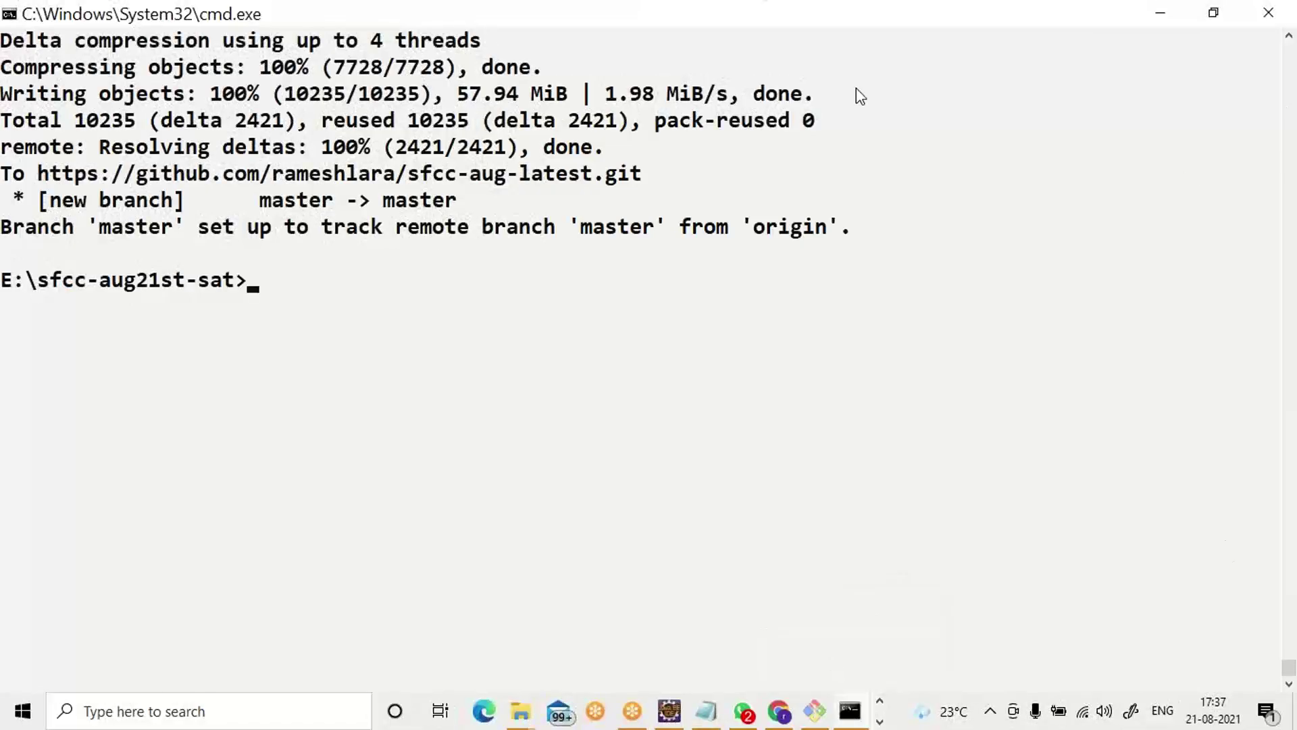
{"action": "left_click", "coordinate": [11, 15]}
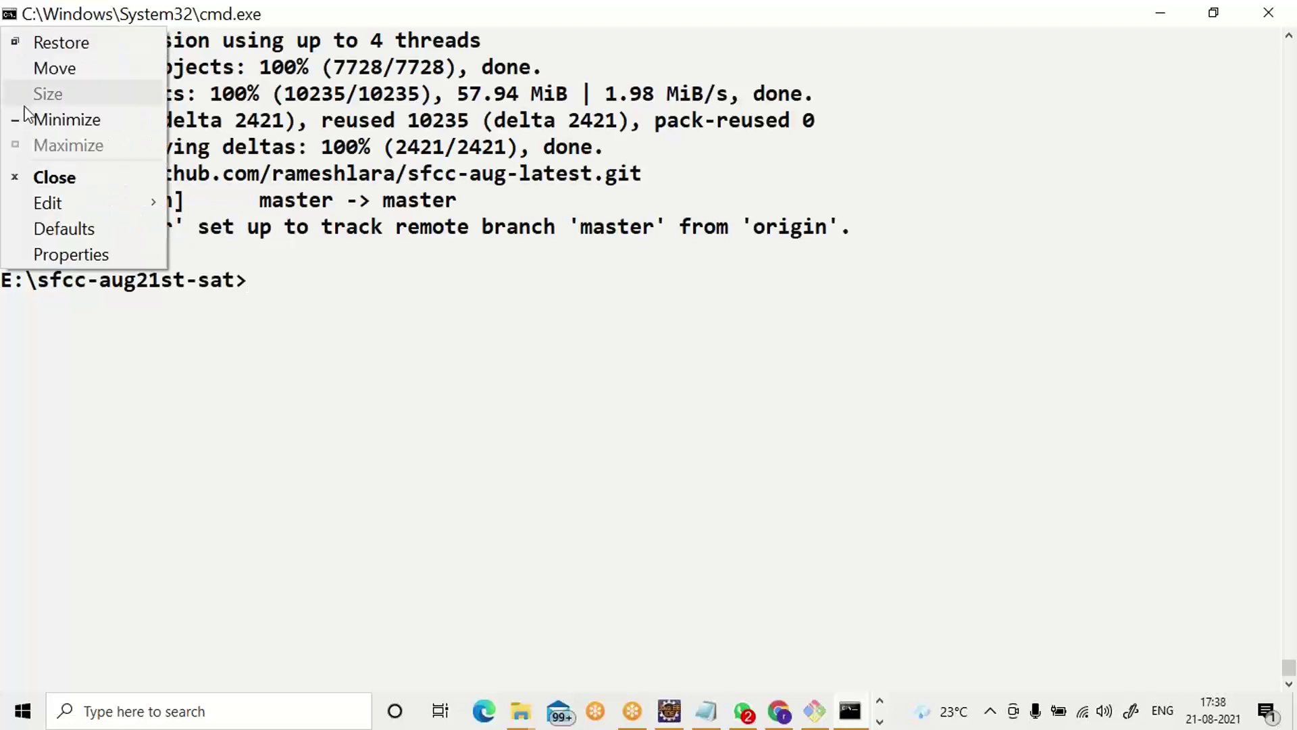
{"action": "left_click", "coordinate": [42, 179]}
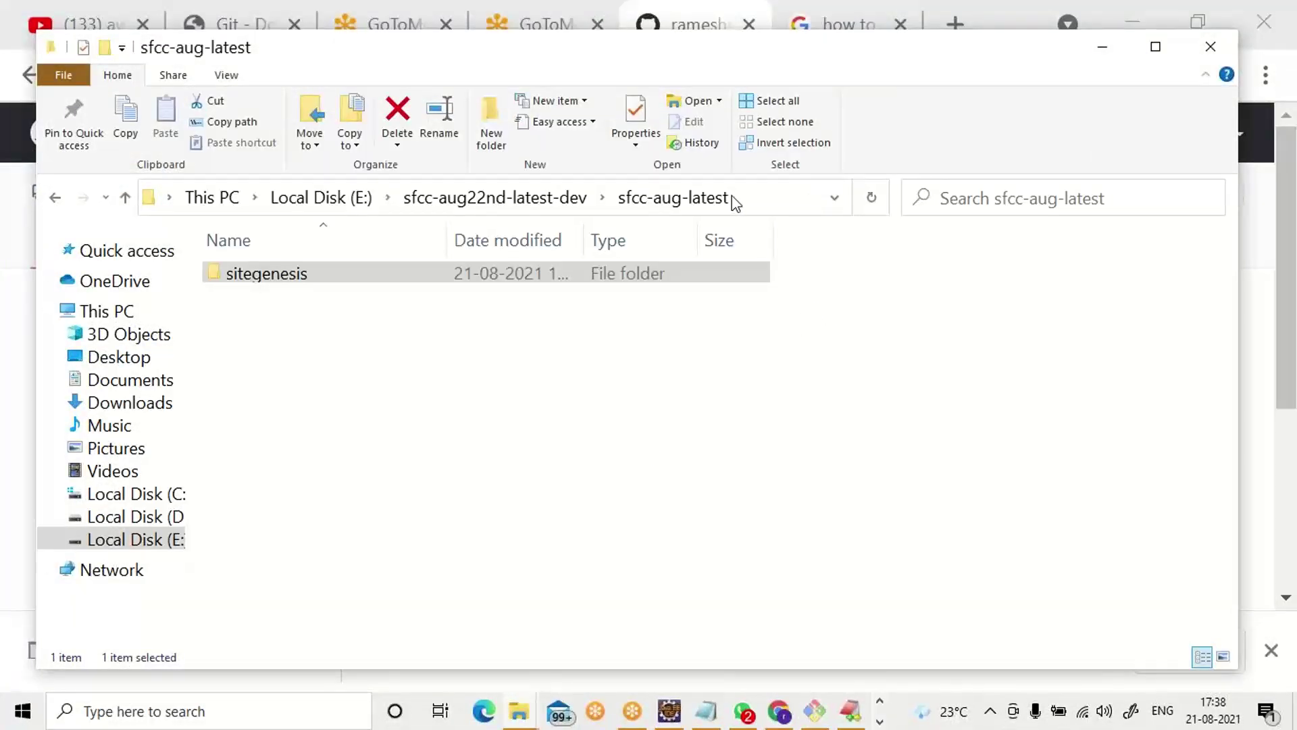
{"action": "left_click", "coordinate": [768, 196]}
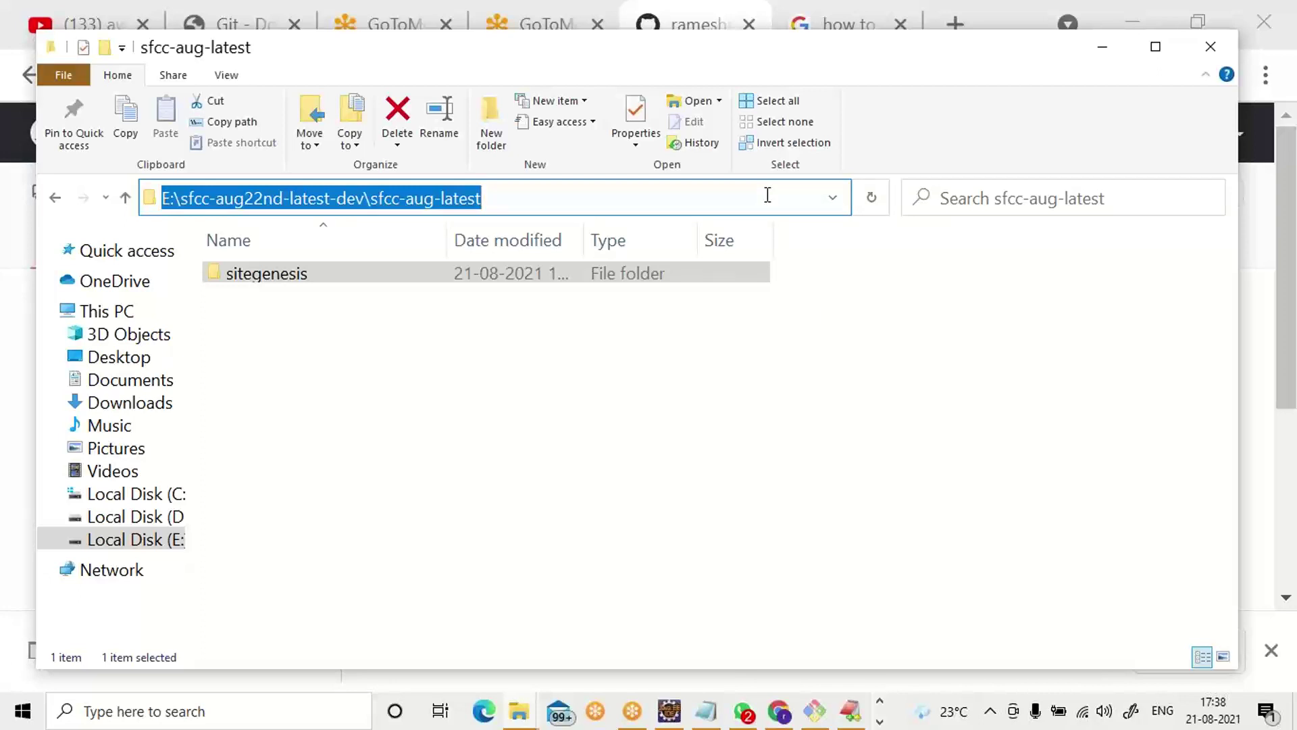
{"action": "type", "text": "code"}
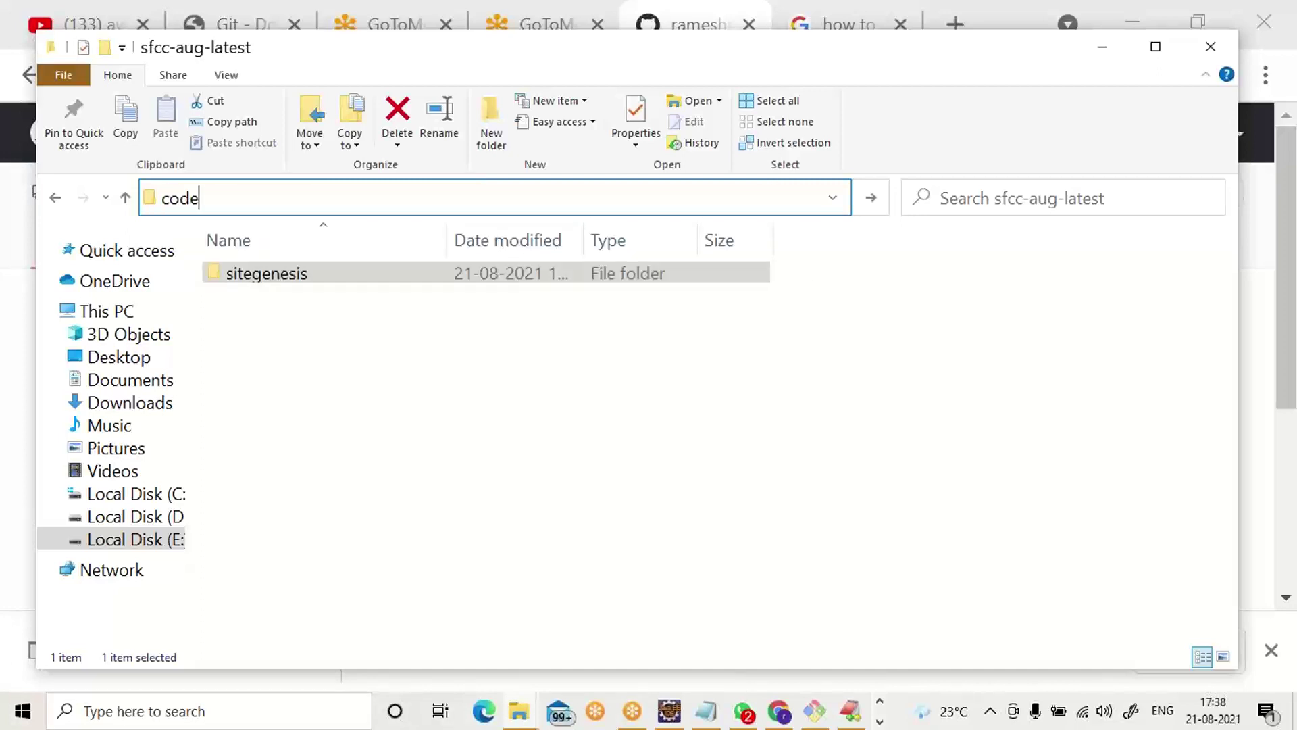
Run code and open the launcher script with Visual Studio Code.
{"action": "key", "text": "Return"}
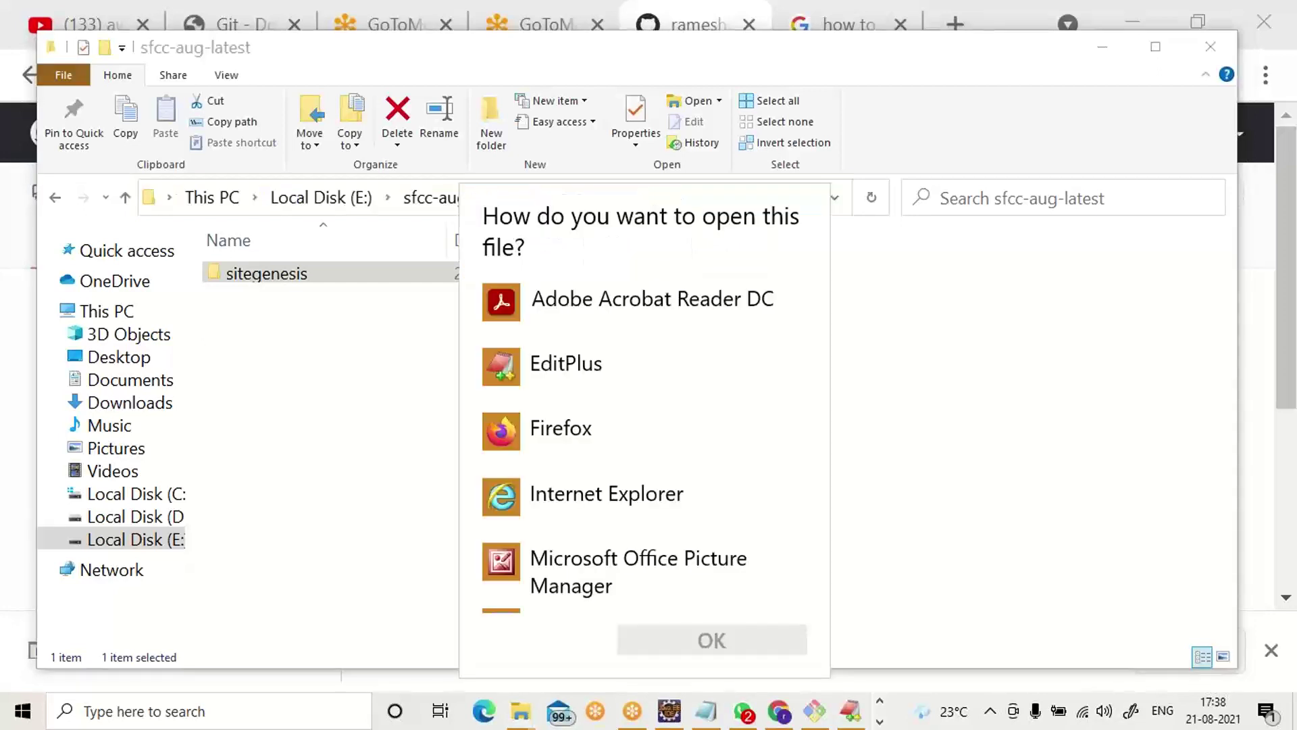
{"action": "scroll", "coordinate": [493, 338], "scroll_direction": "down", "scroll_amount": 5}
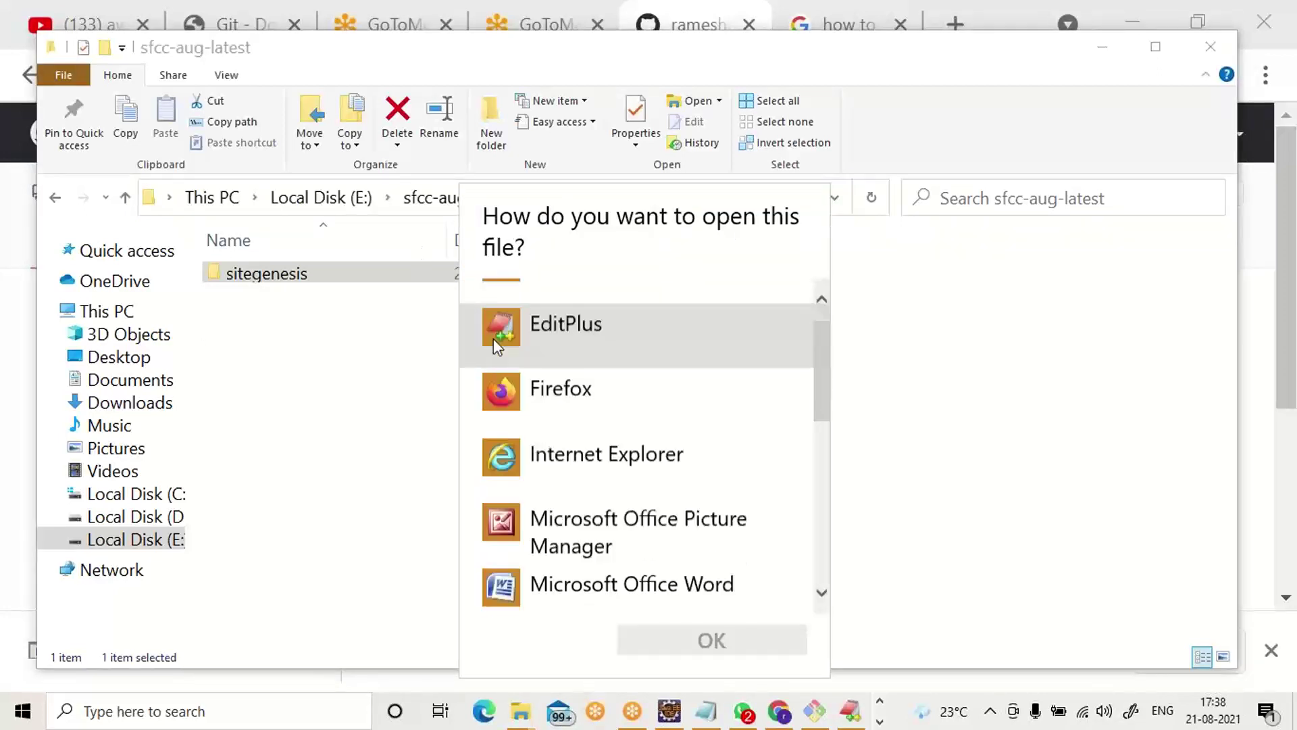
{"action": "scroll", "coordinate": [521, 437], "scroll_direction": "up", "scroll_amount": 3}
{"action": "scroll", "coordinate": [521, 437], "scroll_direction": "down", "scroll_amount": 3}
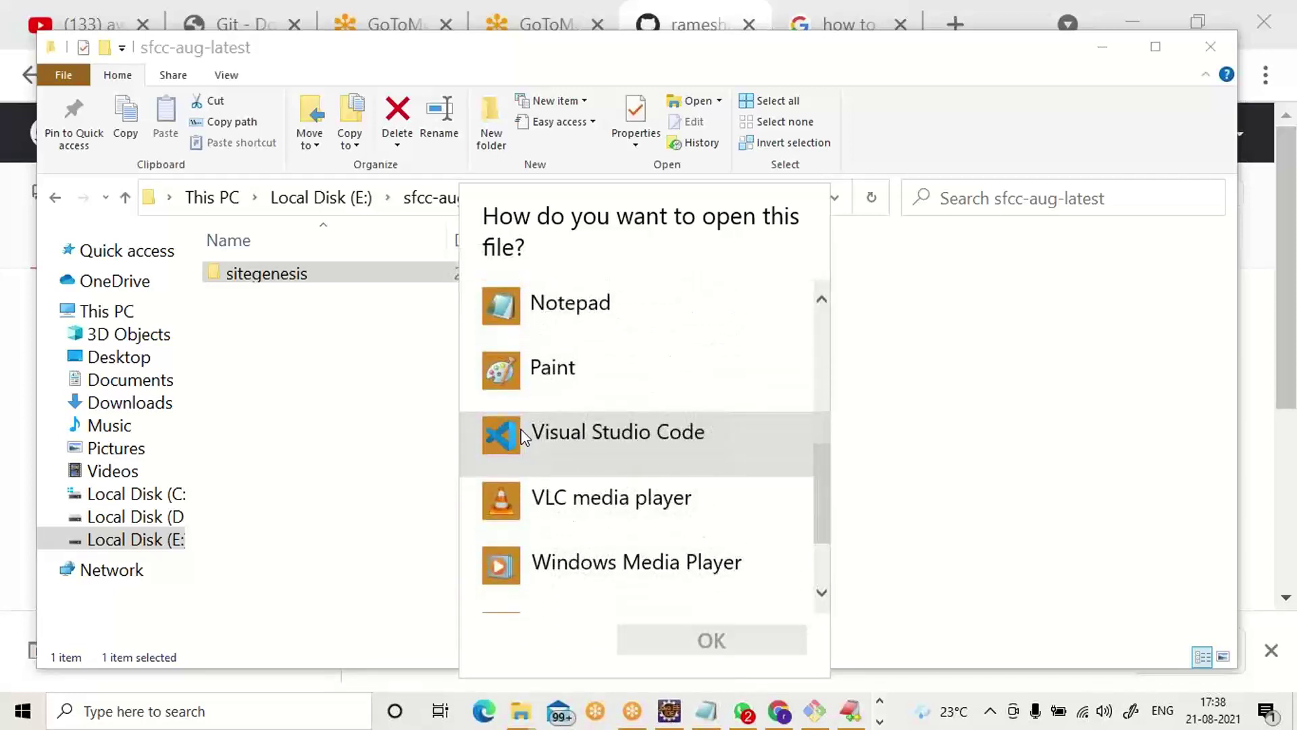
{"action": "left_click", "coordinate": [523, 435]}
{"action": "left_click", "coordinate": [703, 643]}
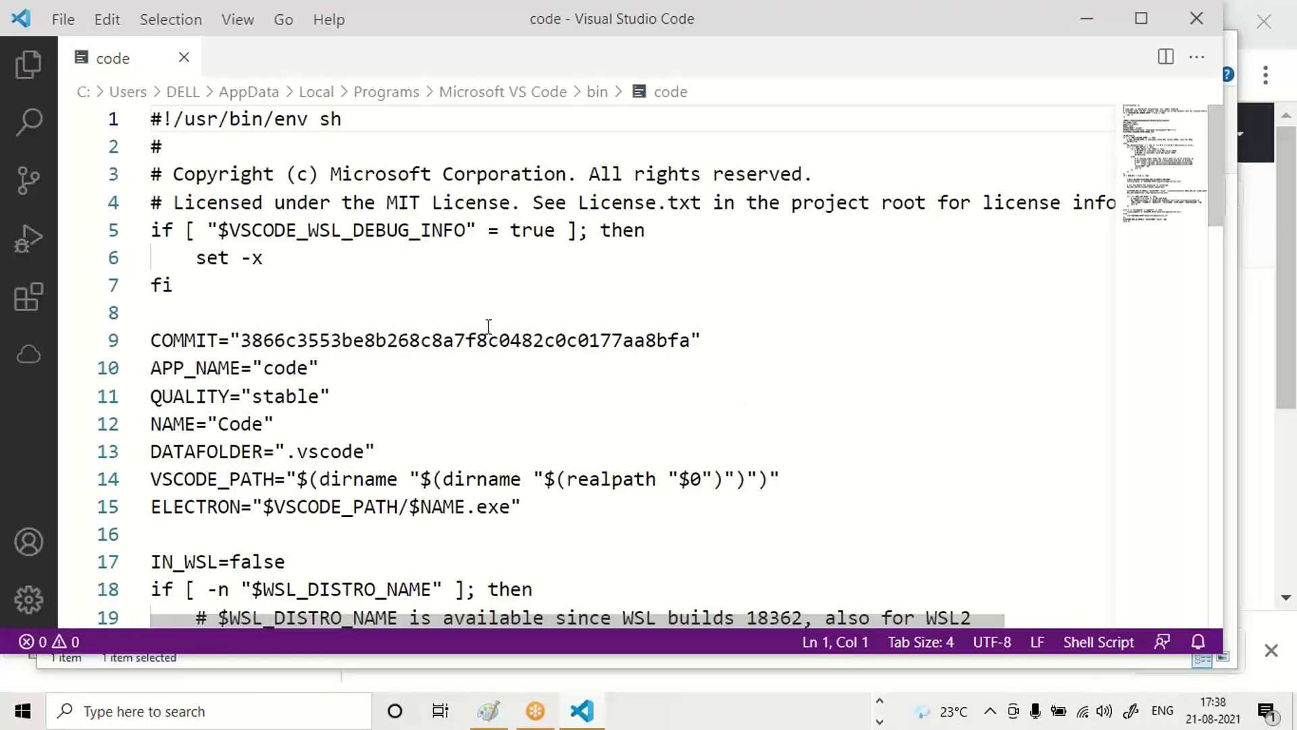
Close the code script file and quit Visual Studio Code via File > Exit.
{"action": "scroll", "coordinate": [341, 202], "scroll_direction": "down", "scroll_amount": 7}
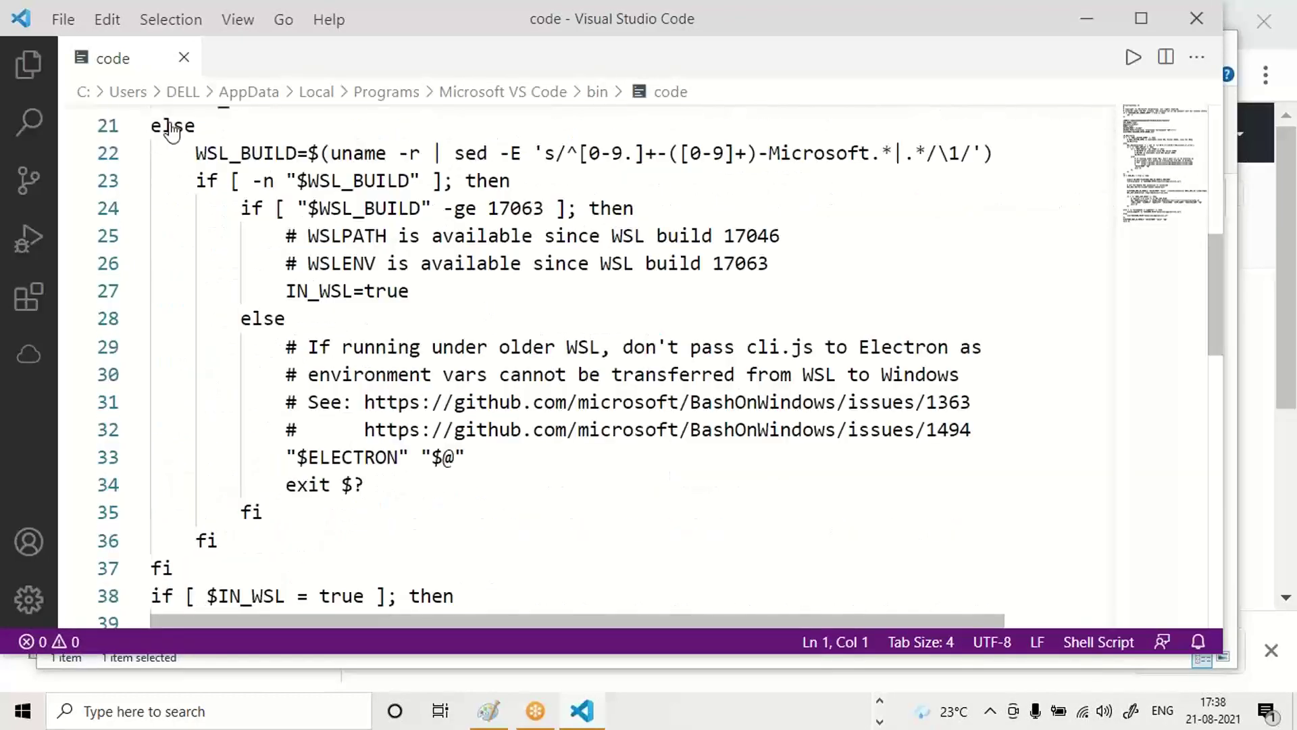
{"action": "left_click", "coordinate": [183, 58]}
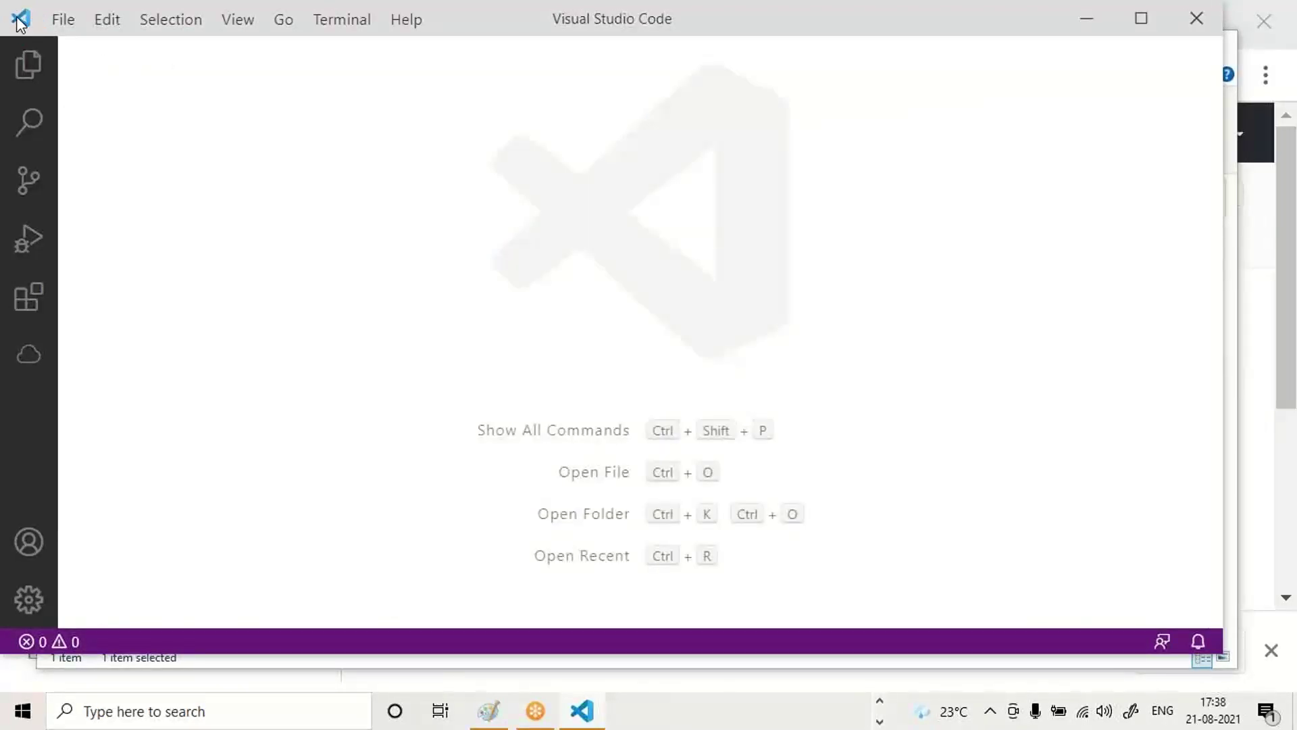
{"action": "left_click", "coordinate": [64, 22]}
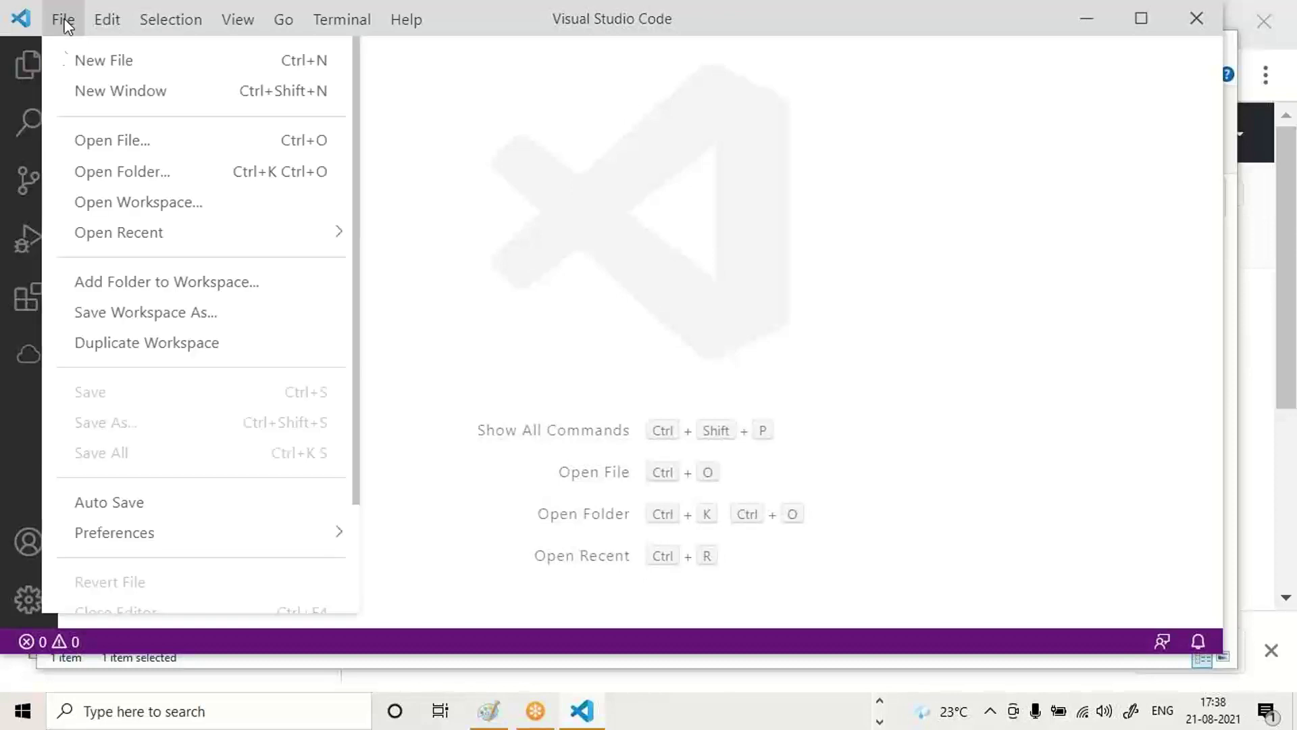
{"action": "scroll", "coordinate": [92, 333], "scroll_direction": "down", "scroll_amount": 3}
{"action": "left_click", "coordinate": [95, 614]}
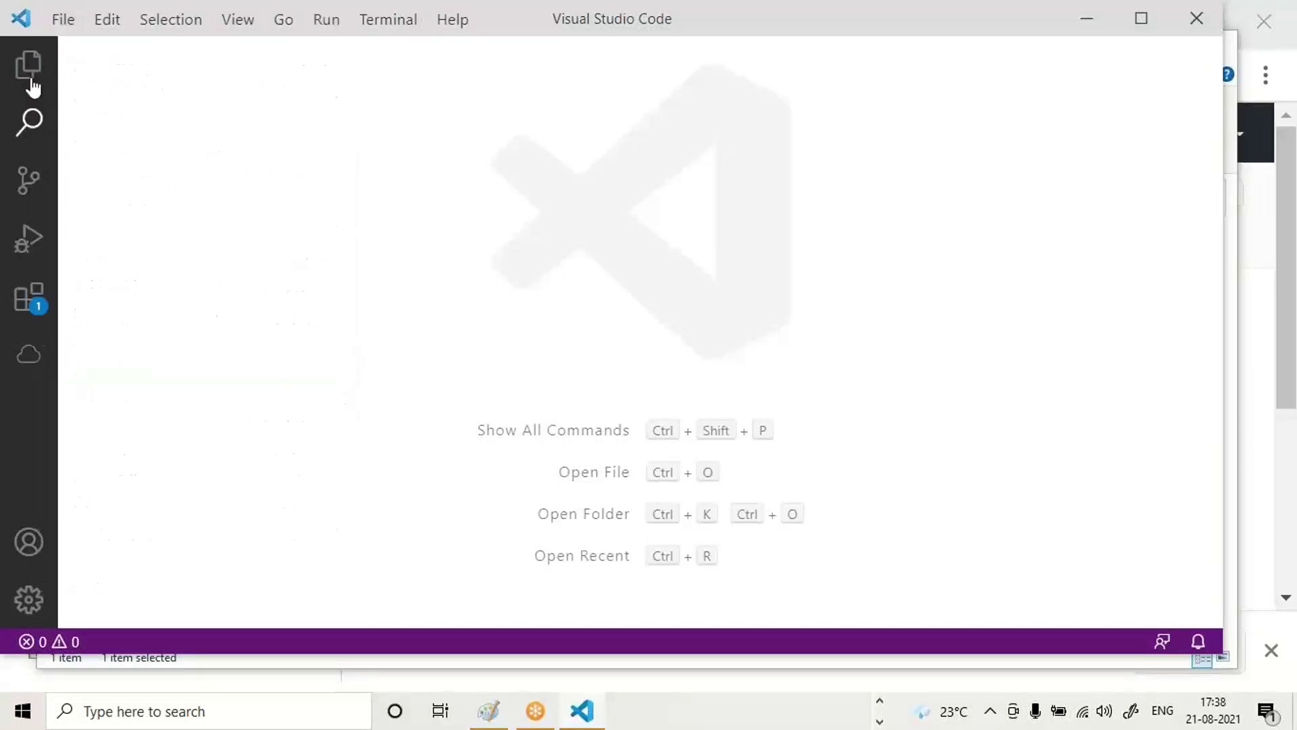
{"action": "left_click", "coordinate": [63, 22]}
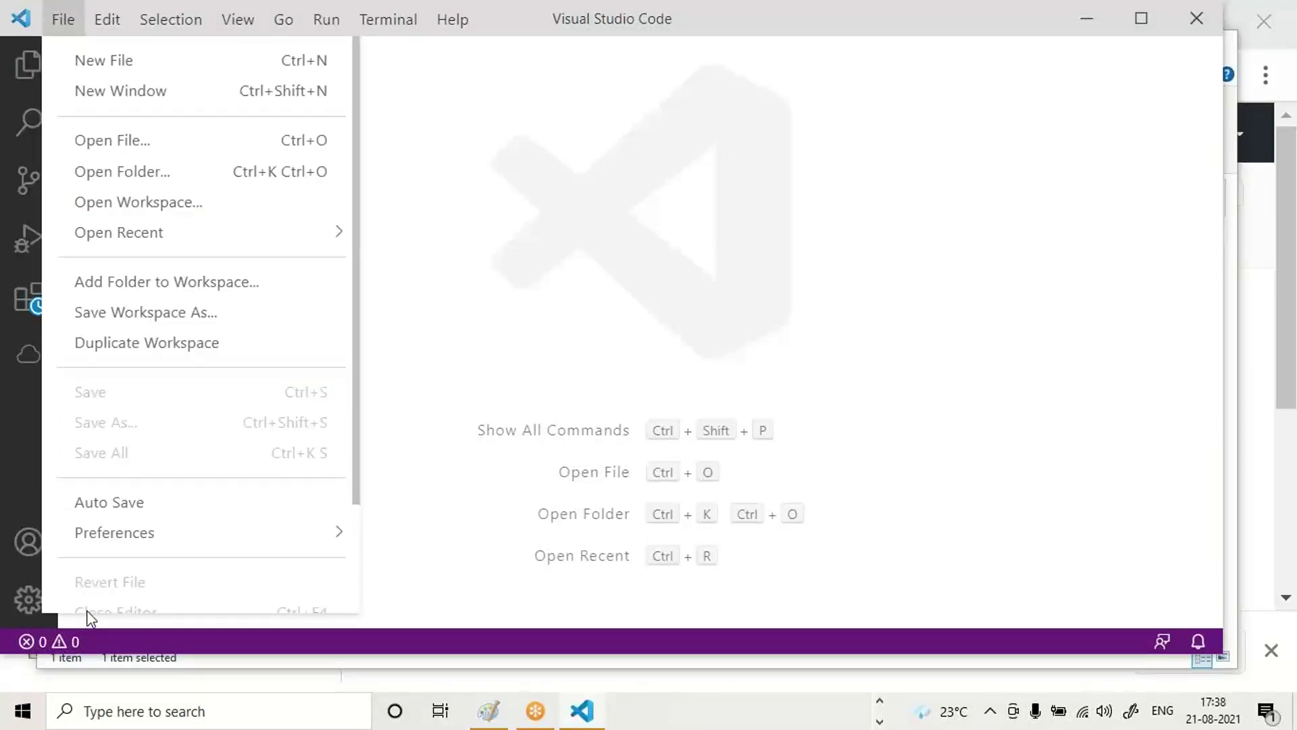
{"action": "scroll", "coordinate": [135, 554], "scroll_direction": "down", "scroll_amount": 2}
{"action": "left_click", "coordinate": [115, 598]}
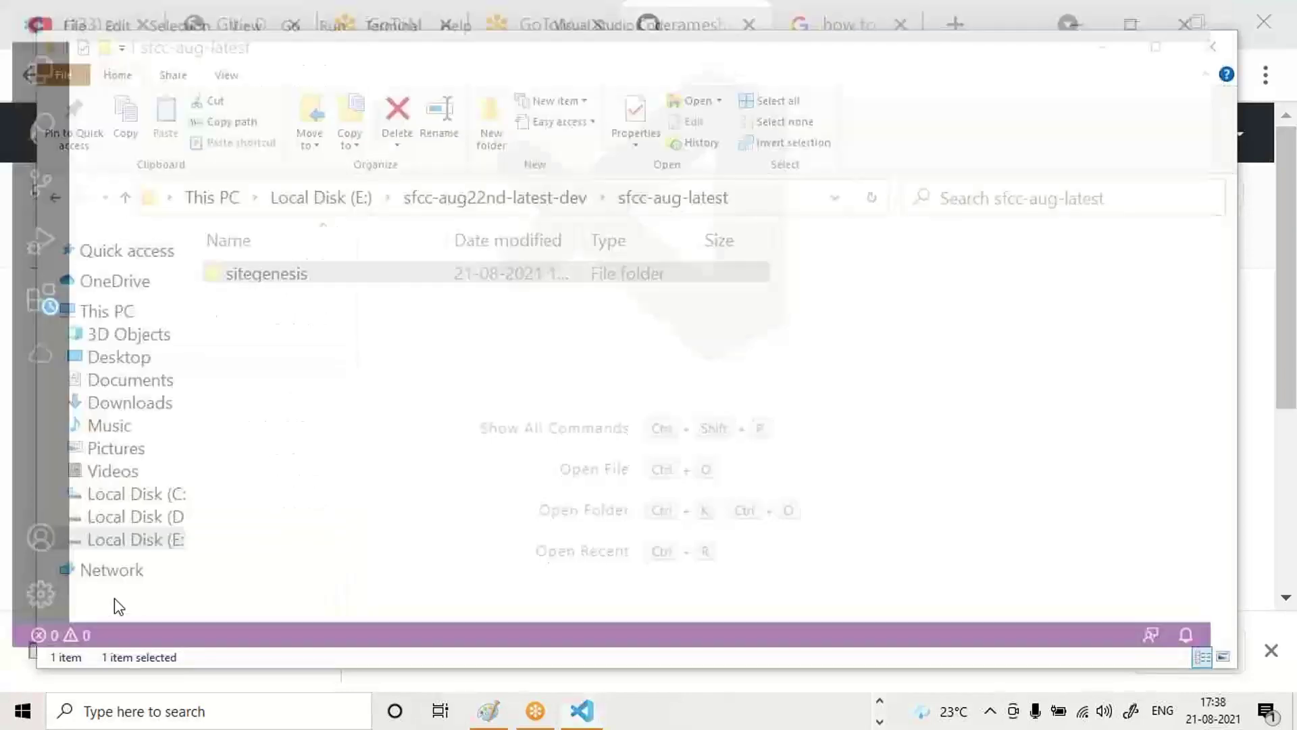
Open a Command Prompt at sfcc-aug-latest via cmd and run code . there.
{"action": "left_click", "coordinate": [750, 199]}
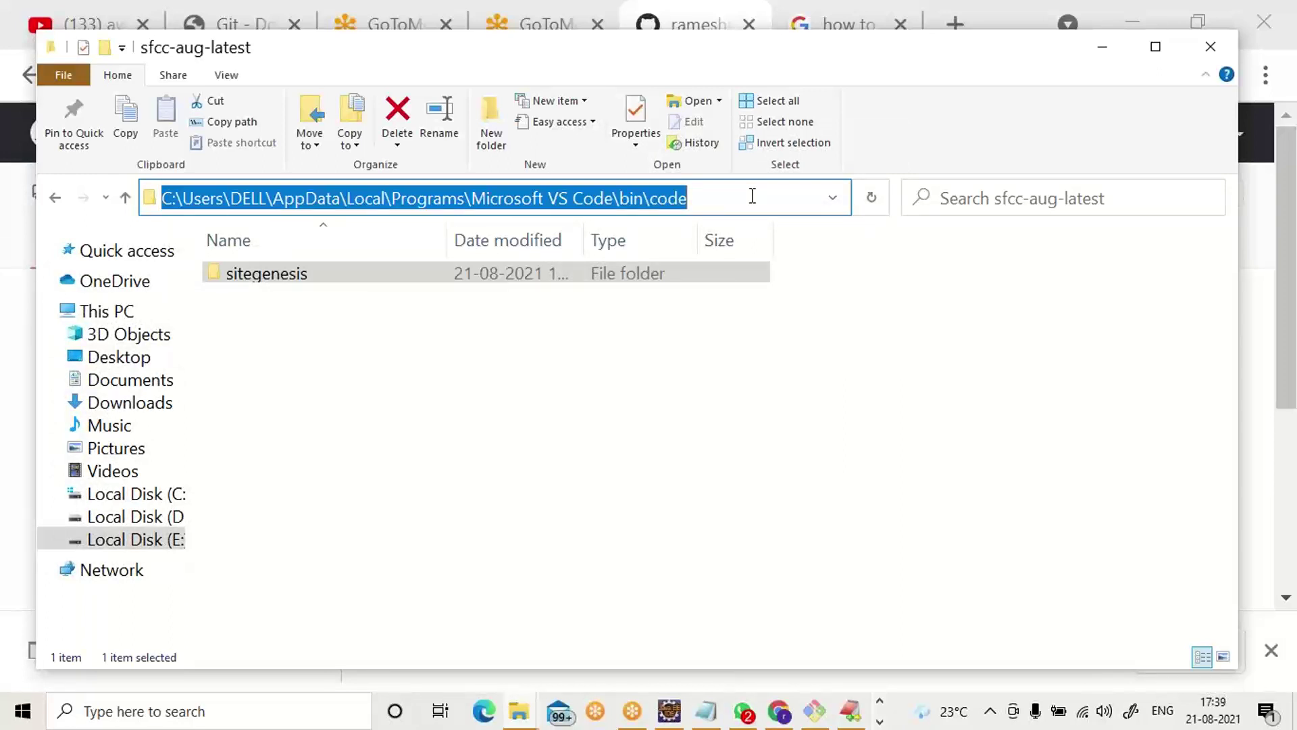
{"action": "type", "text": "cmd"}
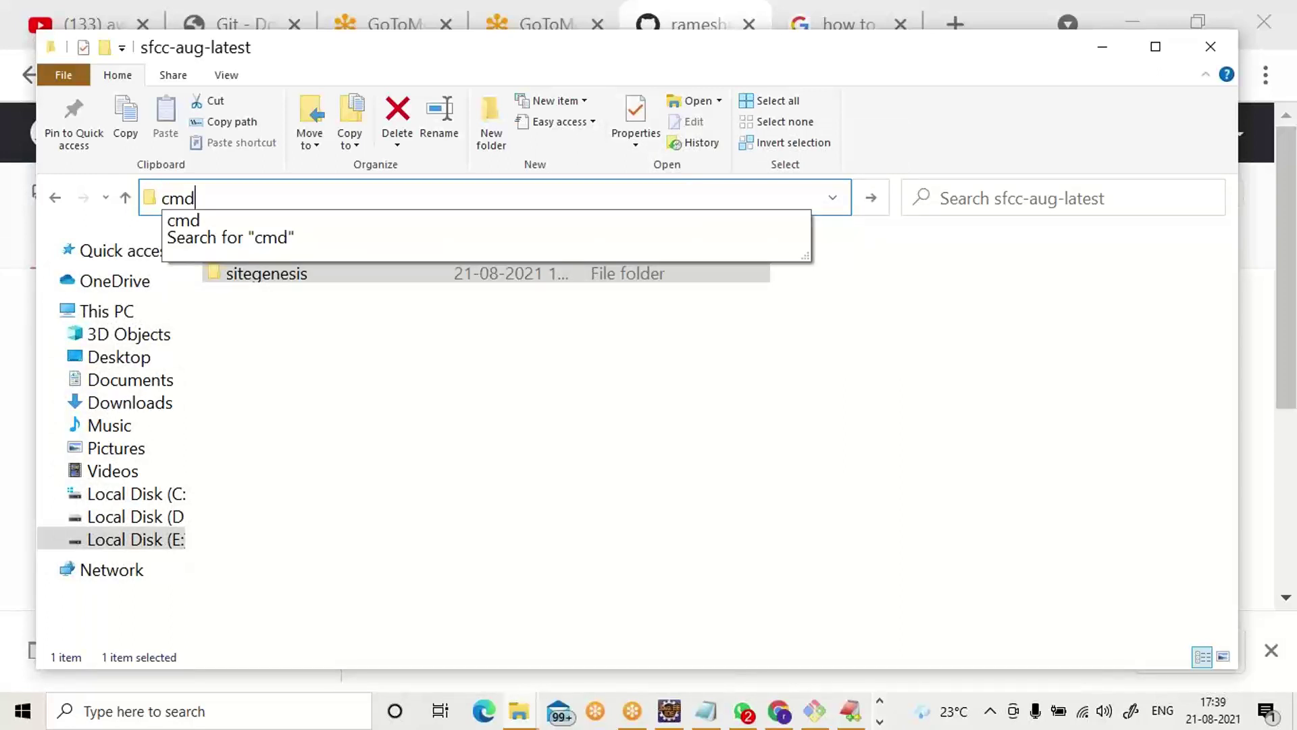
{"action": "key", "text": "Return"}
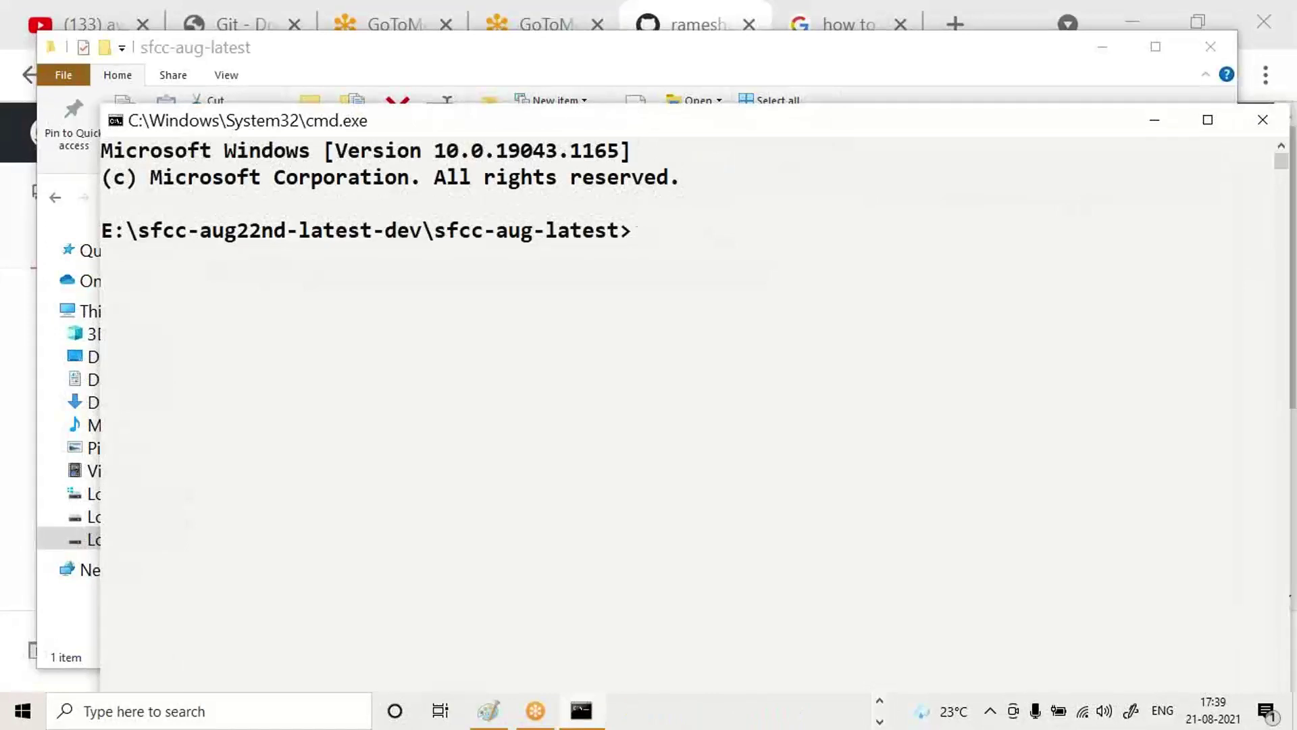
{"action": "type", "text": "code ."}
{"action": "key", "text": "Return"}
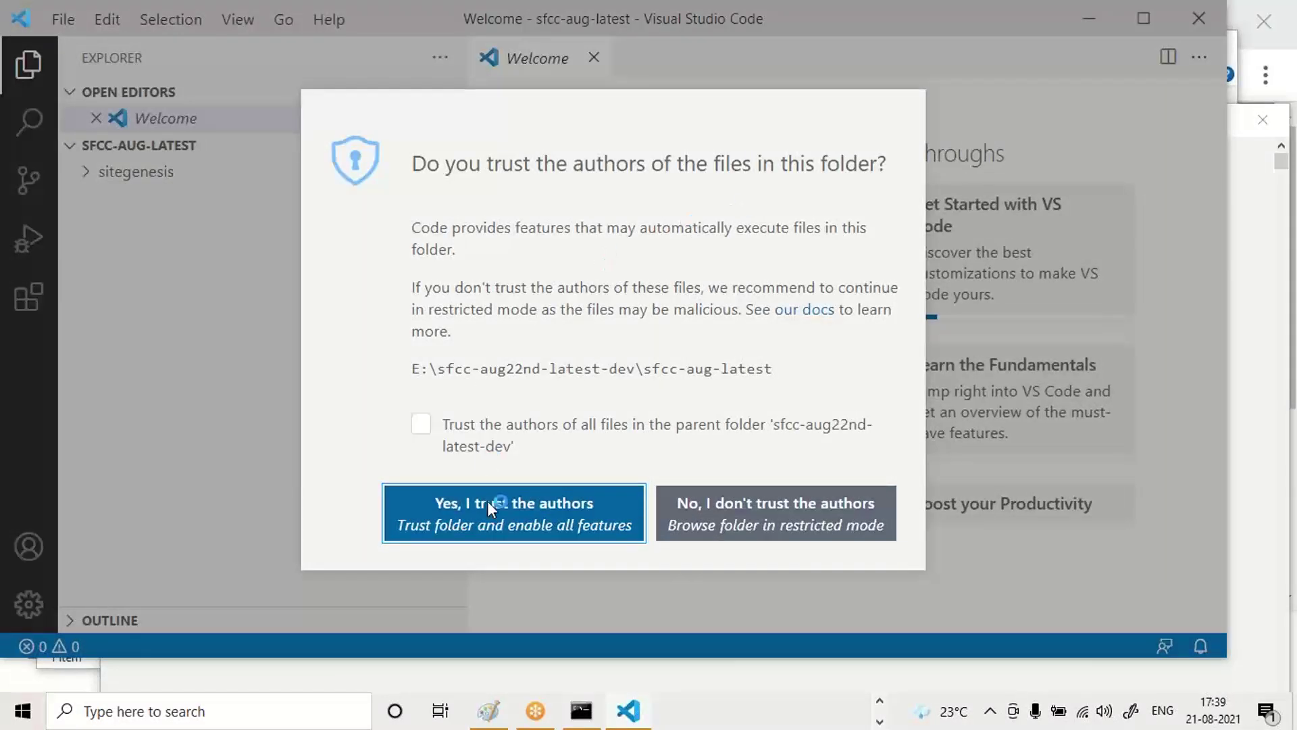
Trust the folder's authors, close Welcome, and expand SFCC-AUG-LATEST to reveal sitegenesis.
{"action": "left_click", "coordinate": [497, 529]}
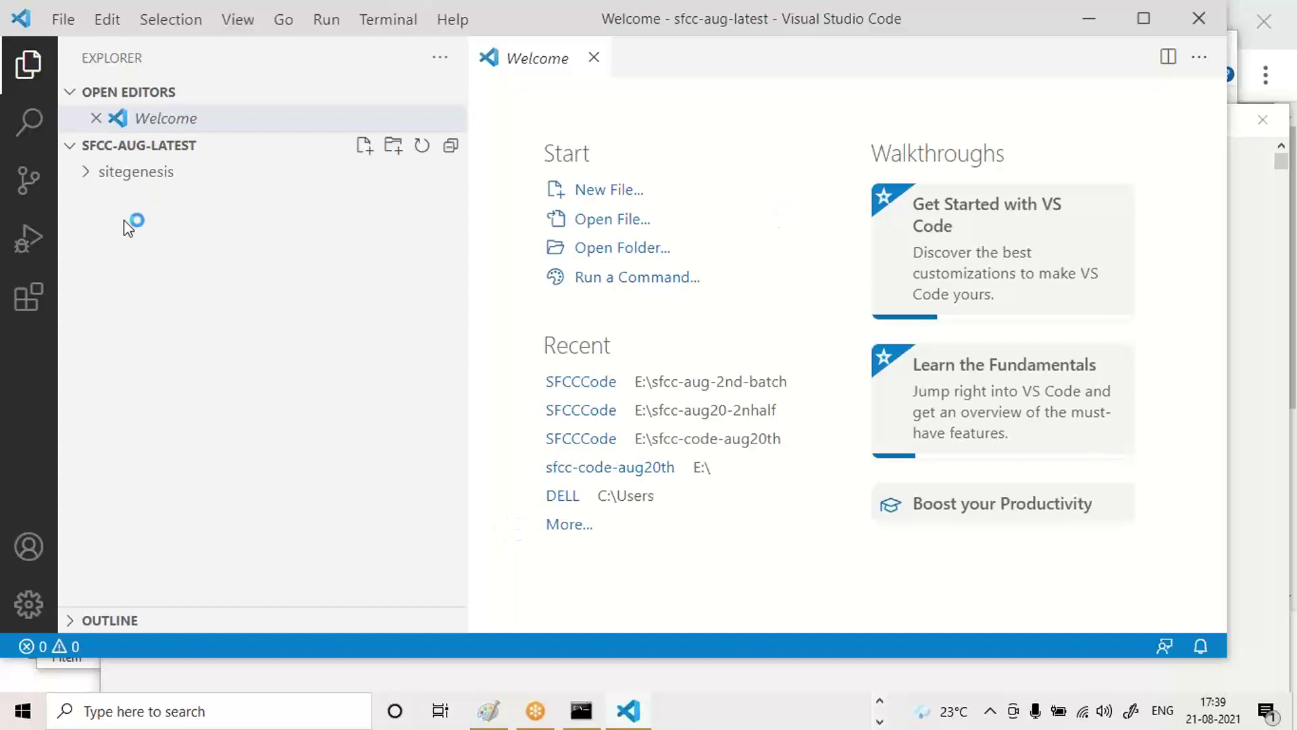
{"action": "left_click", "coordinate": [96, 118]}
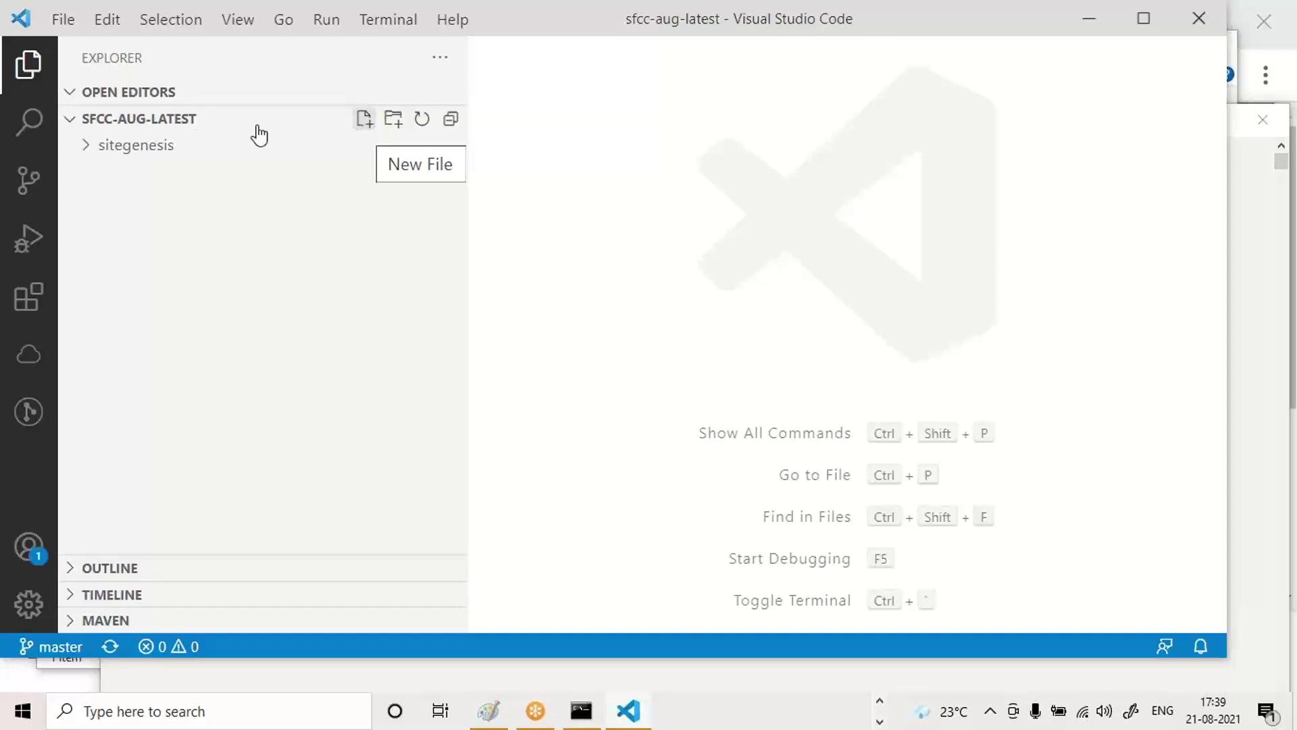
{"action": "left_click", "coordinate": [137, 128]}
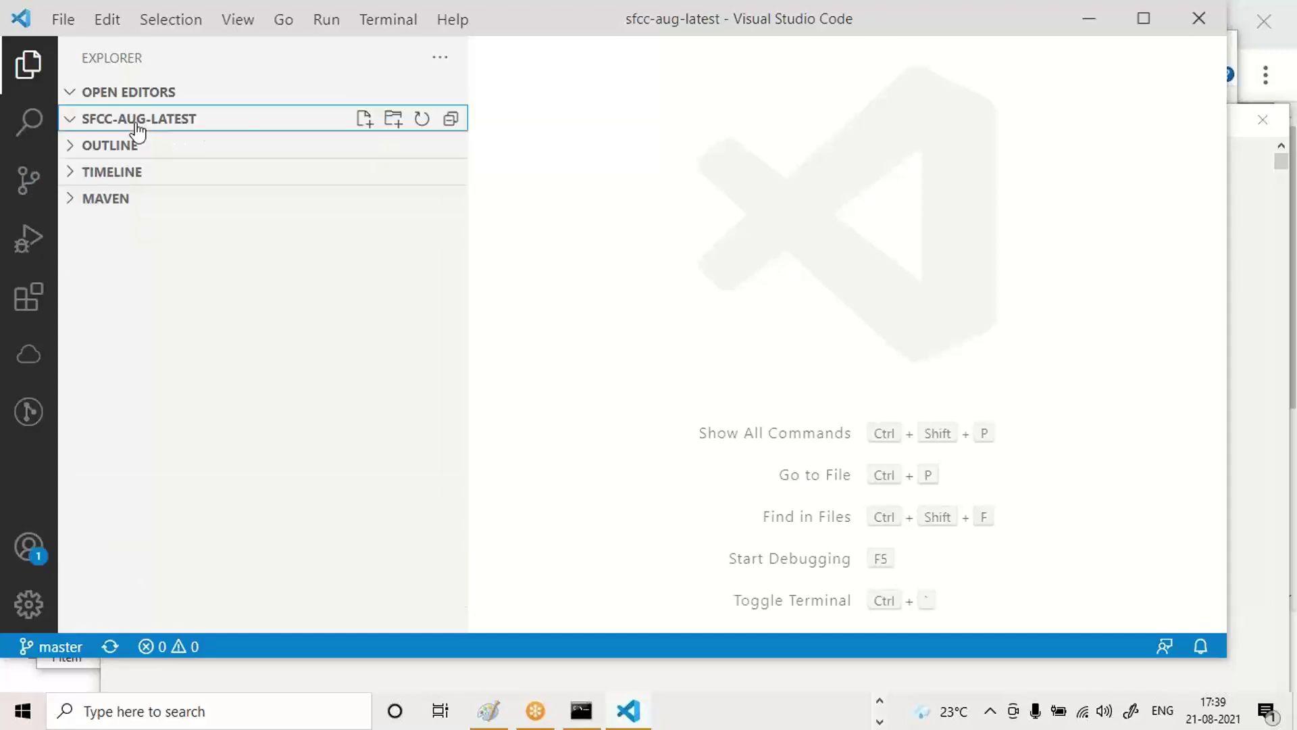
{"action": "left_click", "coordinate": [137, 129]}
{"action": "left_click", "coordinate": [137, 128]}
{"action": "left_click", "coordinate": [137, 128]}
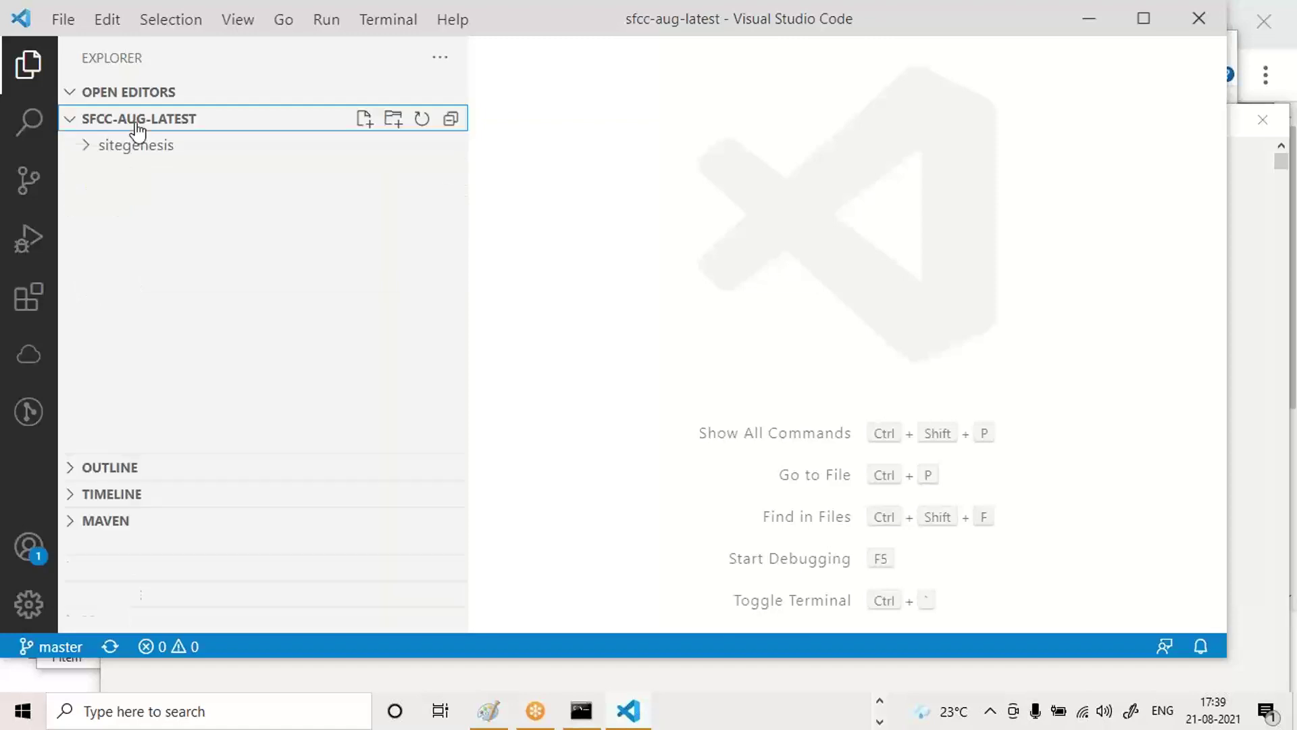
{"action": "left_click", "coordinate": [137, 129]}
{"action": "left_click", "coordinate": [137, 128]}
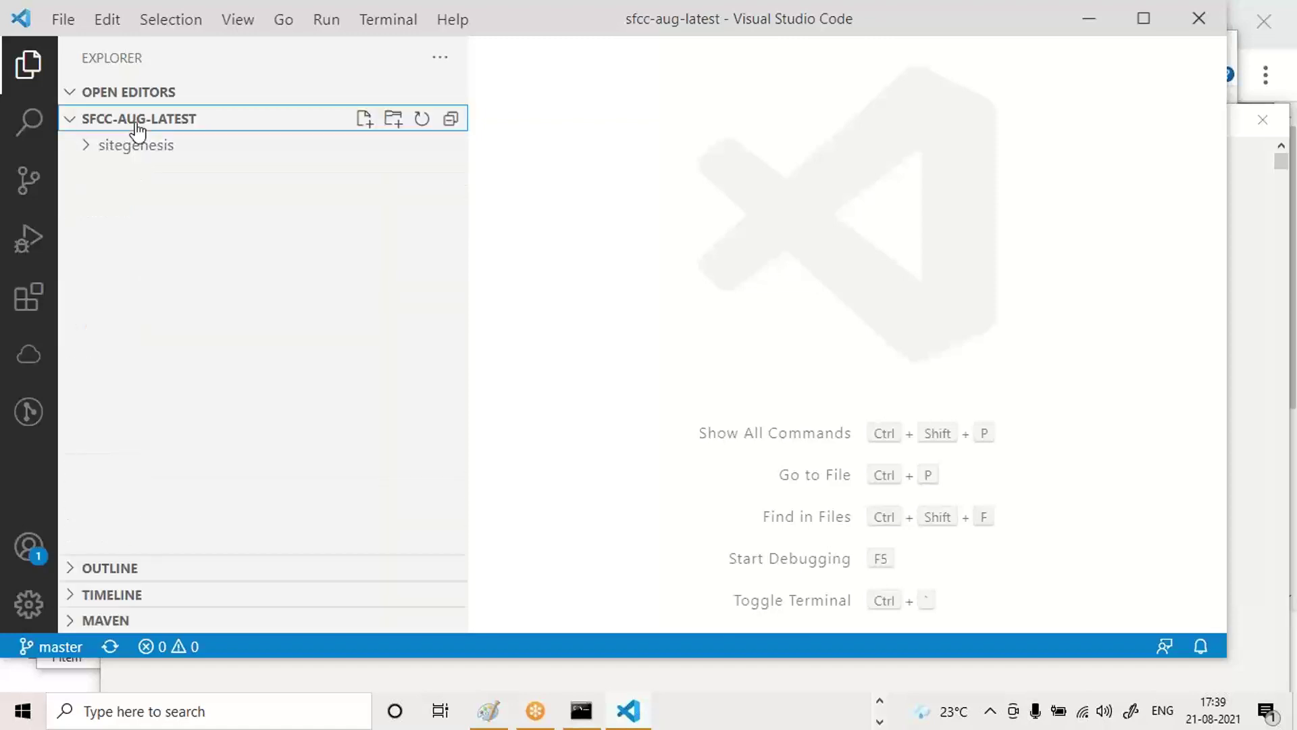
Create a new empty dw.json file at the sfcc-aug-latest project root.
{"action": "left_click", "coordinate": [366, 120]}
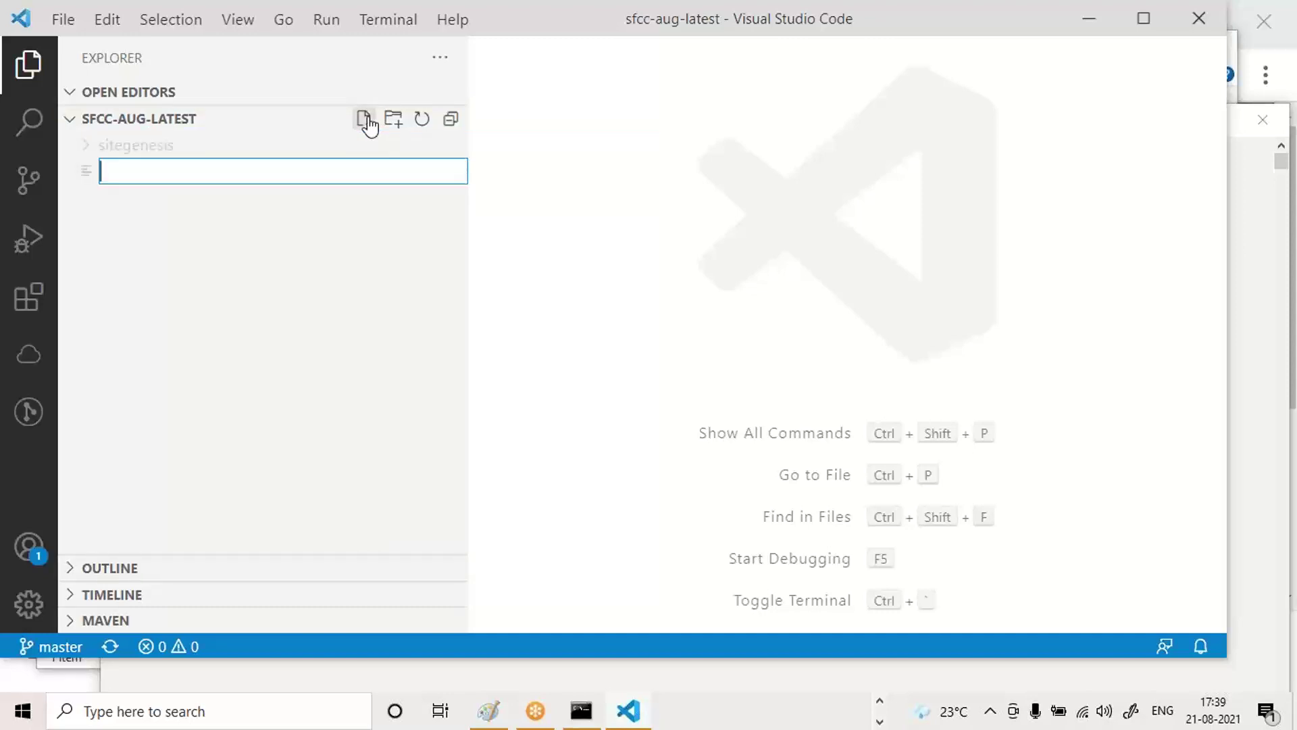
{"action": "type", "text": "dw.json"}
{"action": "key", "text": "Return"}
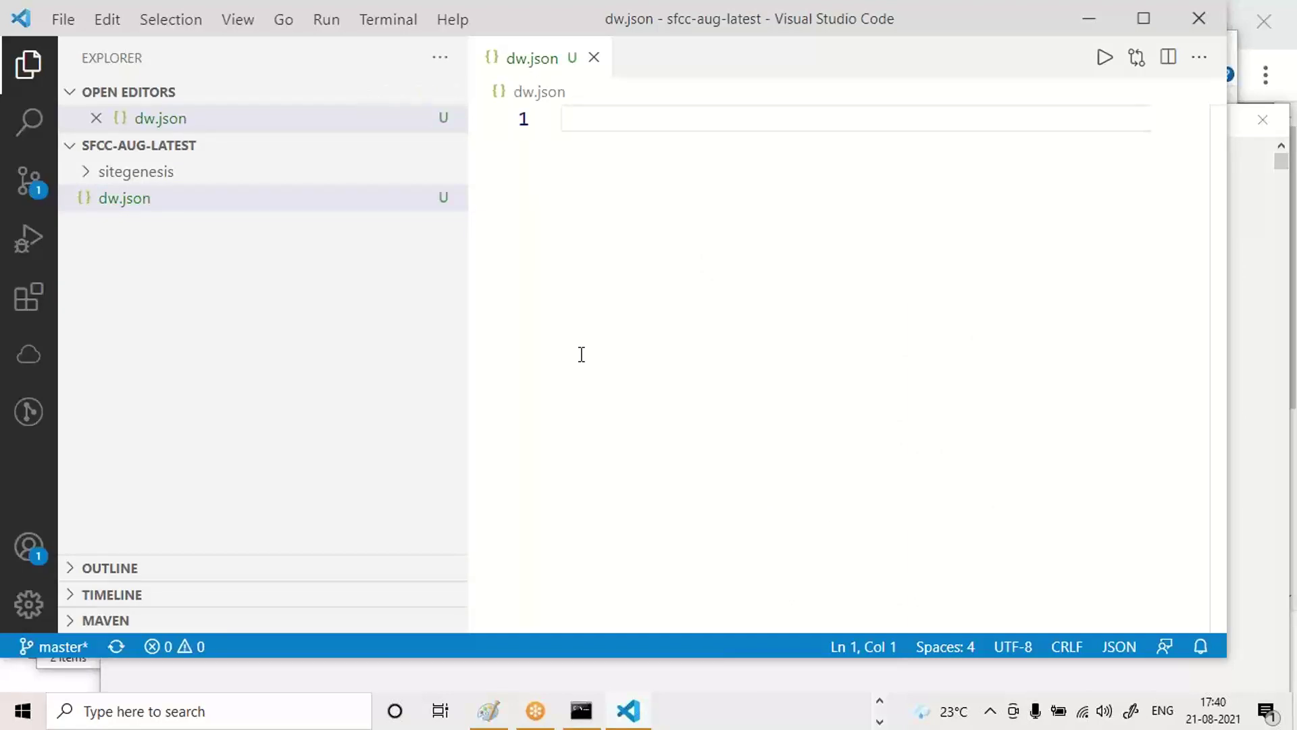
Start a JSON object with braces in dw.json and save it.
{"action": "type", "text": "{"}
{"action": "key", "text": "Return"}
{"action": "key", "text": "Return"}
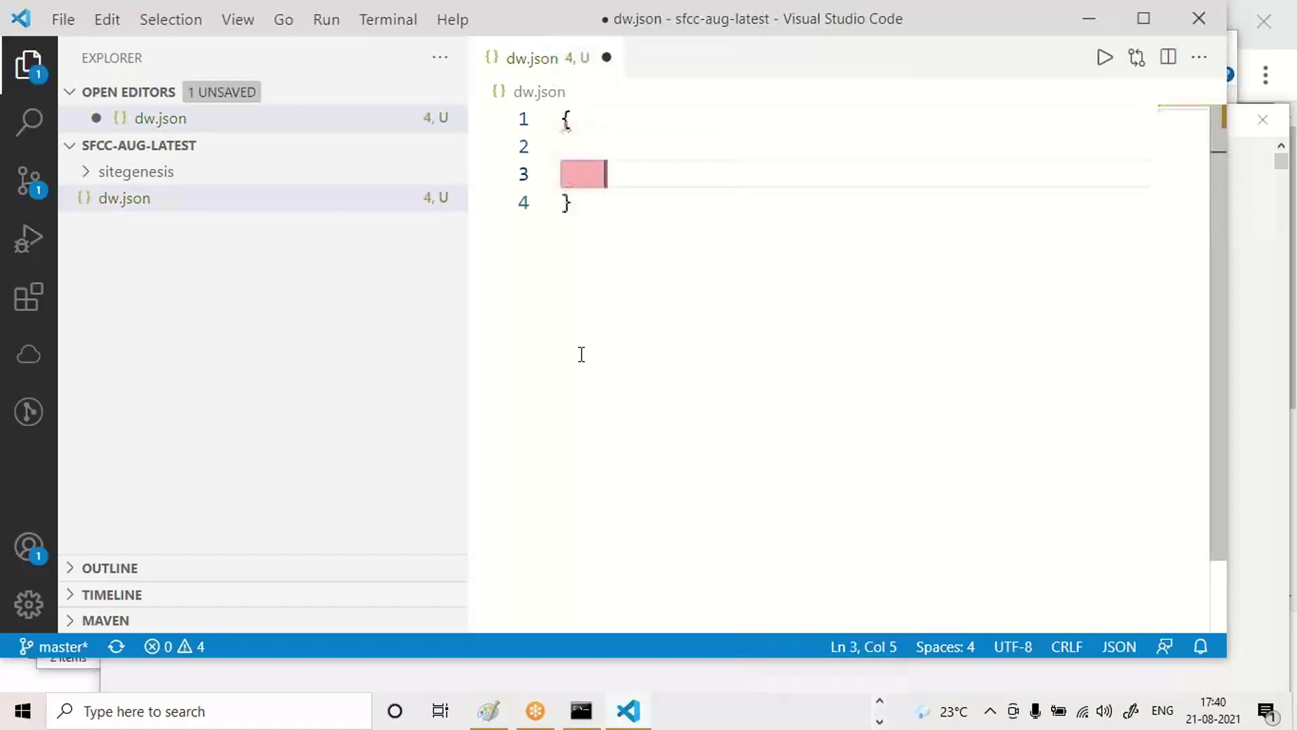
{"action": "key", "text": "ctrl+s"}
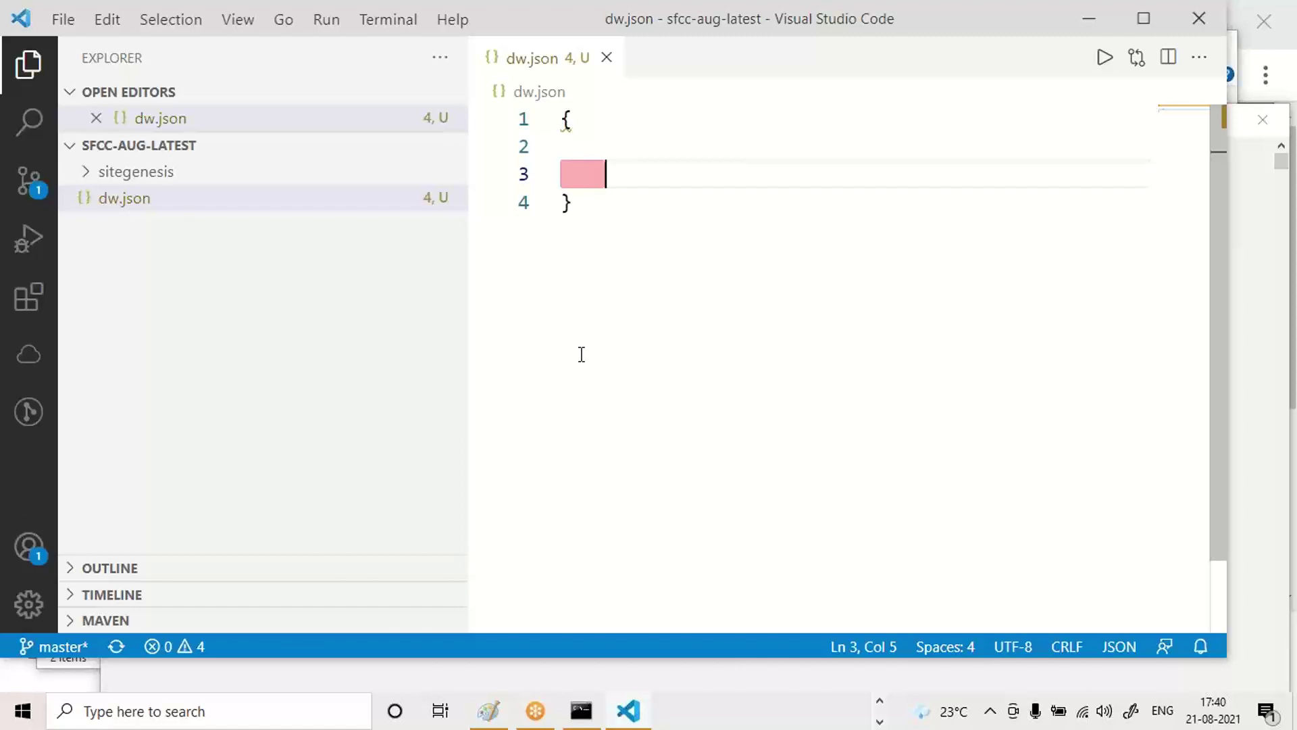
Add an empty hostname key on line 2 from the IntelliSense suggestions.
{"action": "key", "text": "Up"}
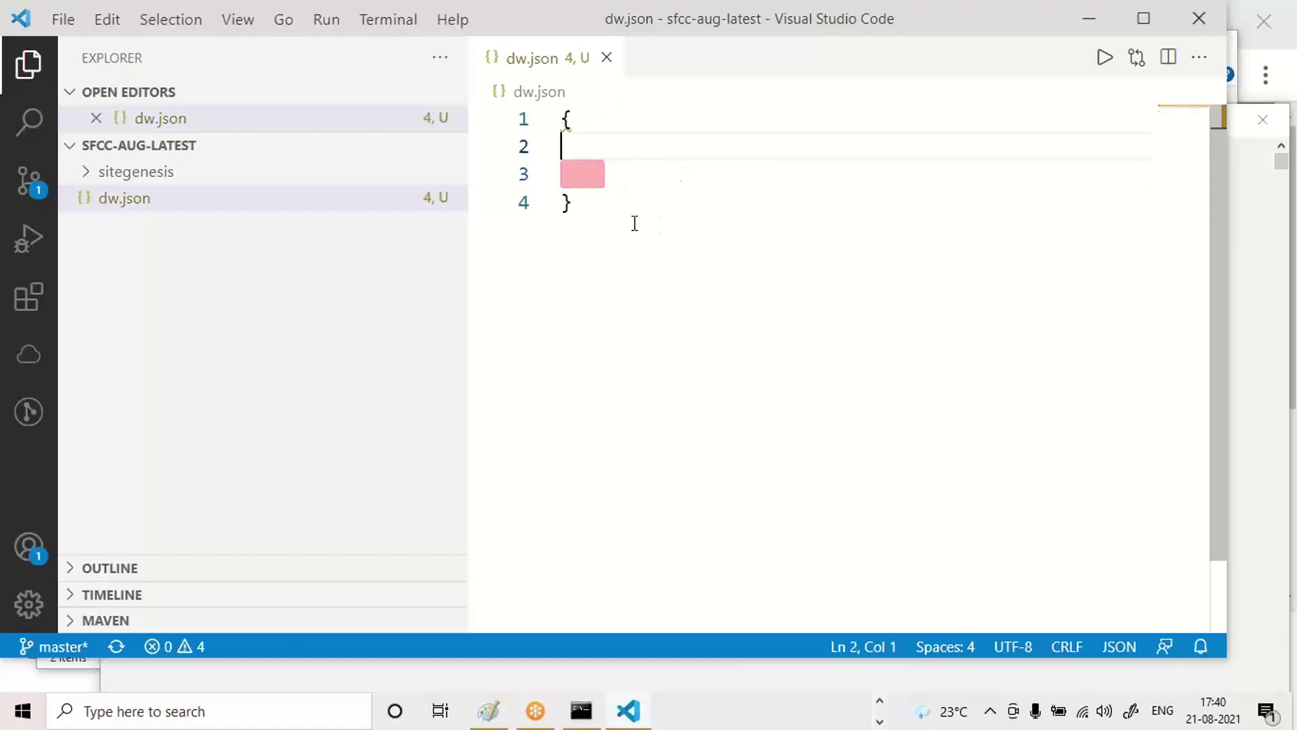
{"action": "key", "text": "Tab"}
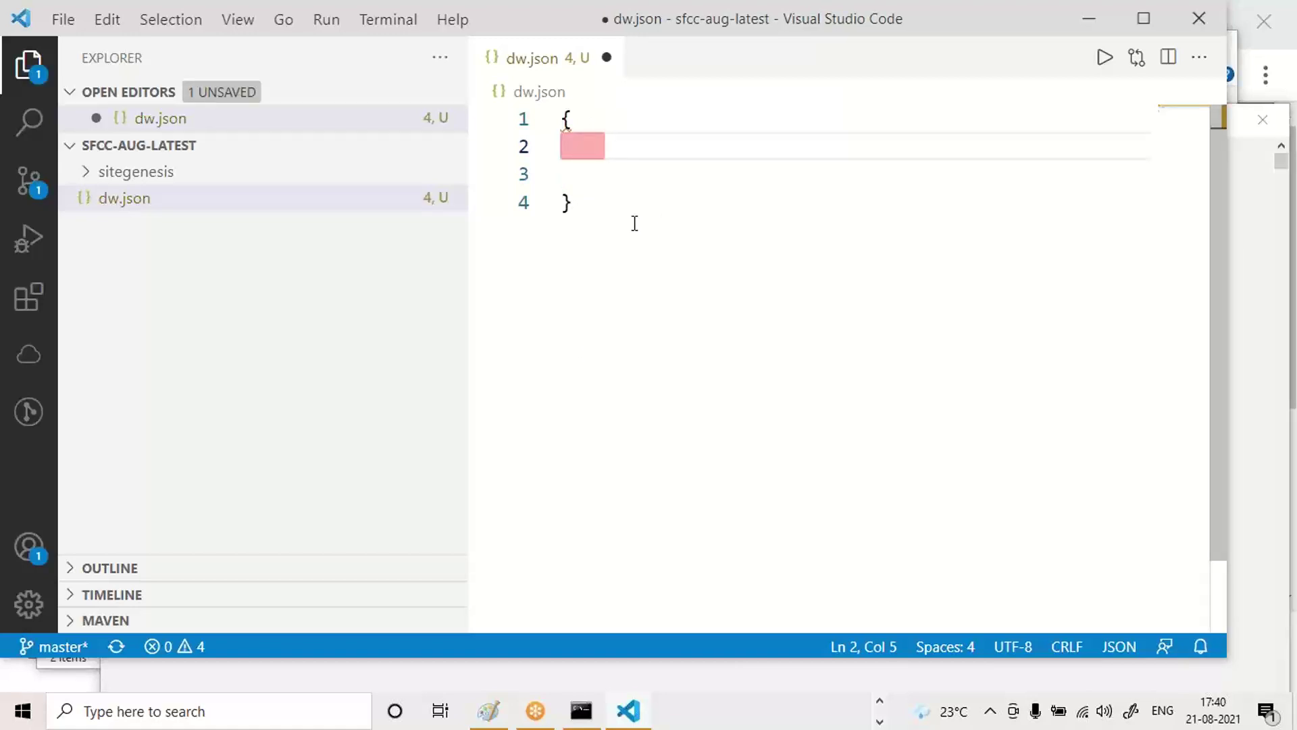
{"action": "key", "text": "ctrl+space"}
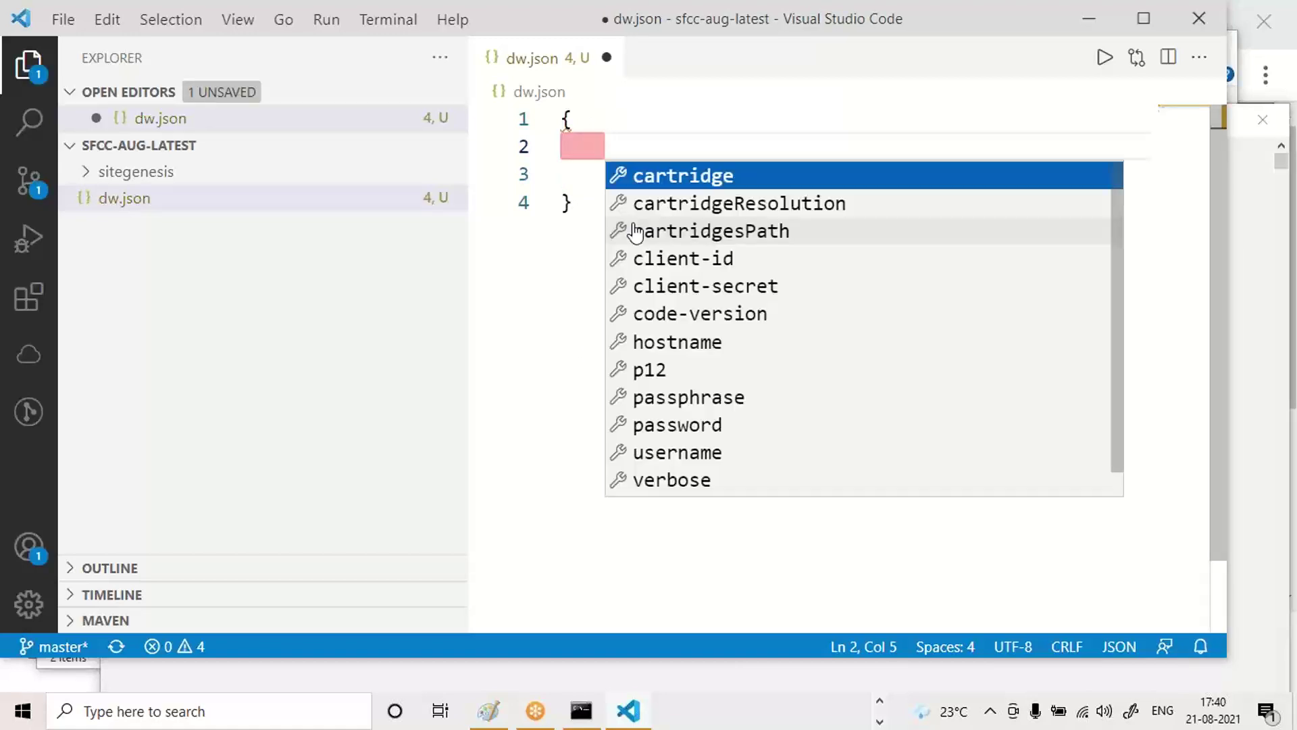
{"action": "type", "text": "h"}
{"action": "key", "text": "Return"}
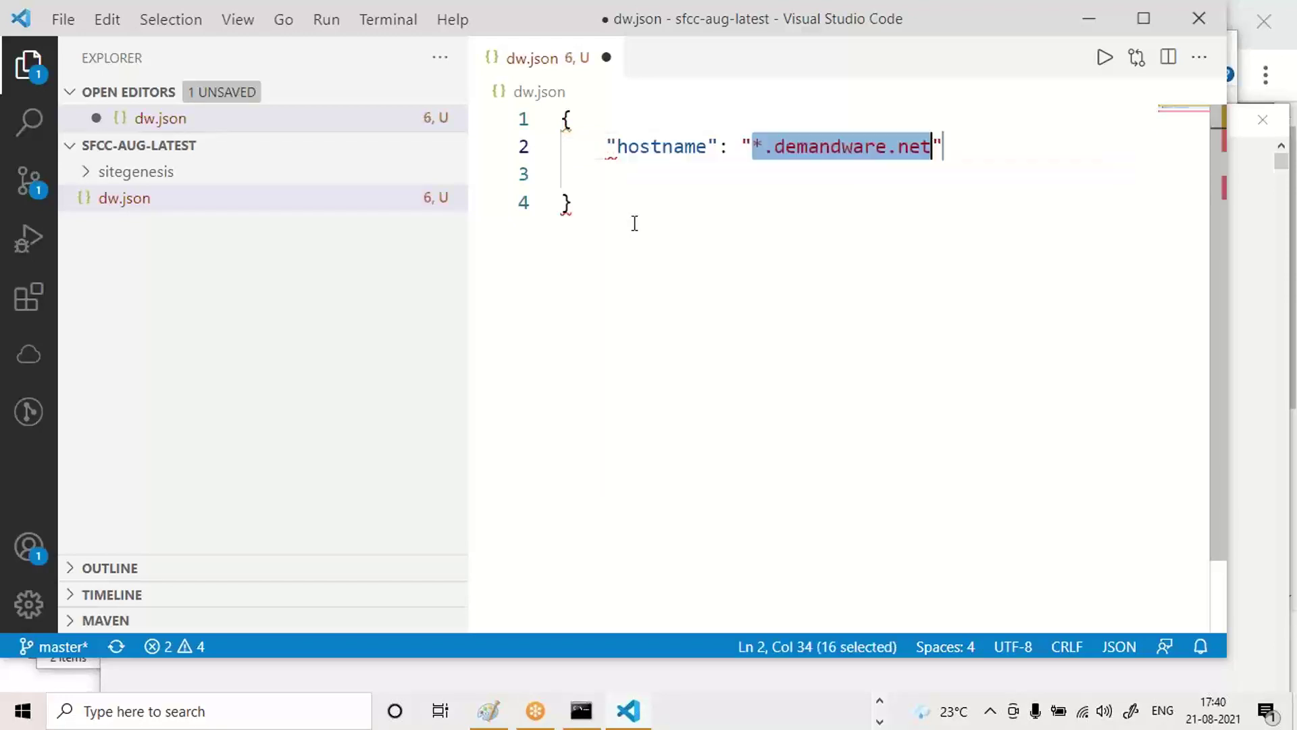
{"action": "key", "text": "BackSpace"}
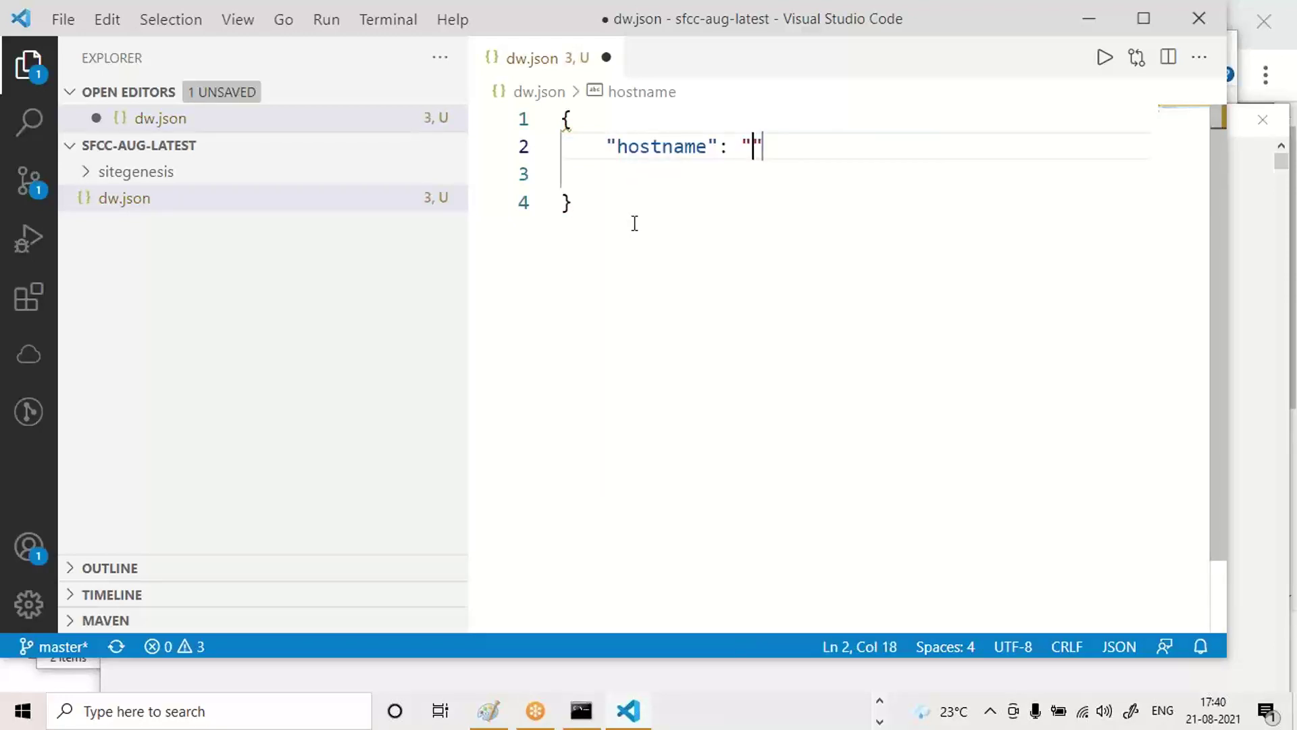
{"action": "key", "text": "Right"}
{"action": "type", "text": ","}
{"action": "key", "text": "Return"}
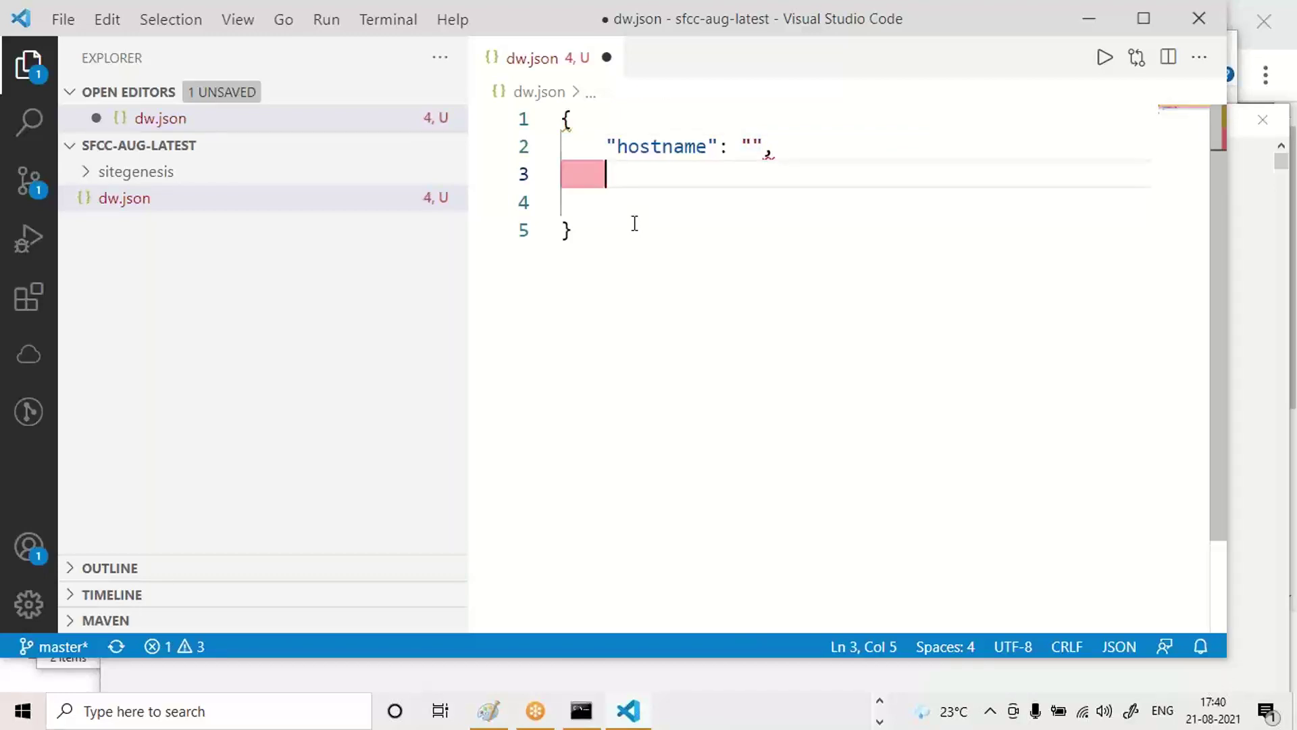
Add an empty username key from the suggestions, followed by a comma.
{"action": "key", "text": "ctrl+space"}
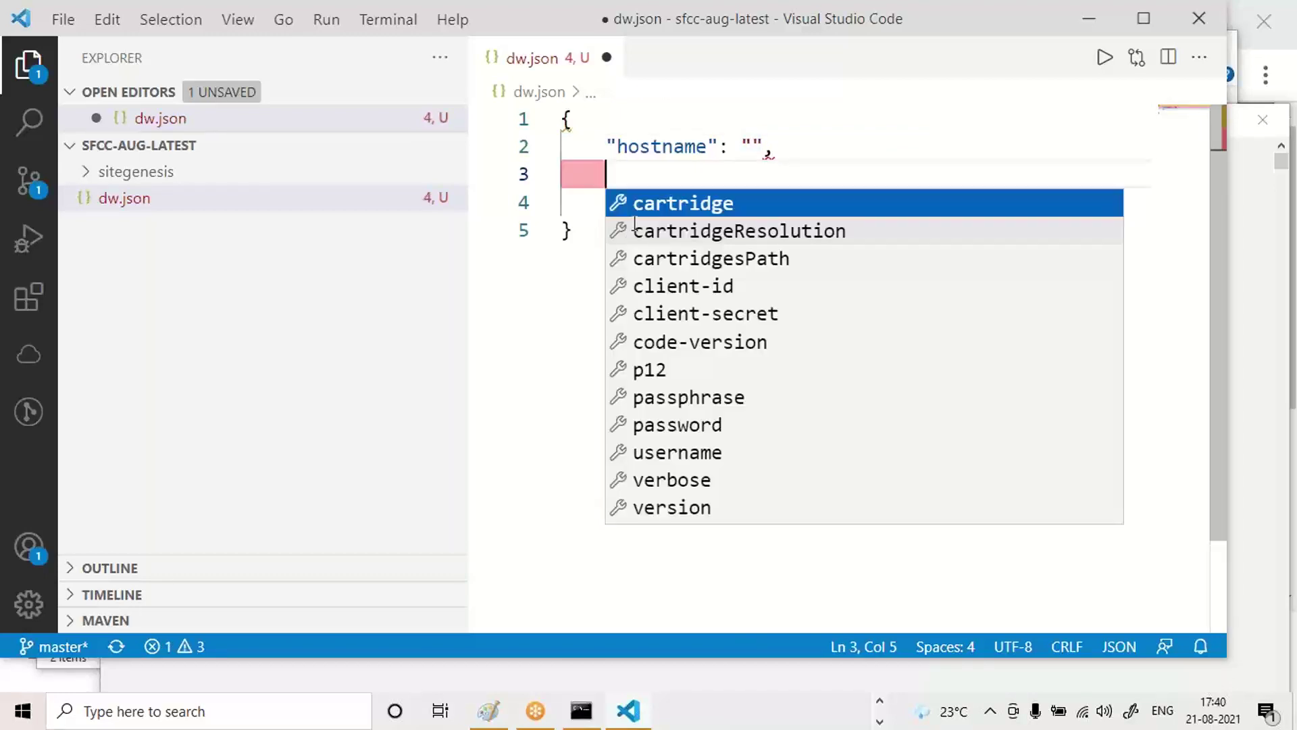
{"action": "type", "text": "u"}
{"action": "key", "text": "Return"}
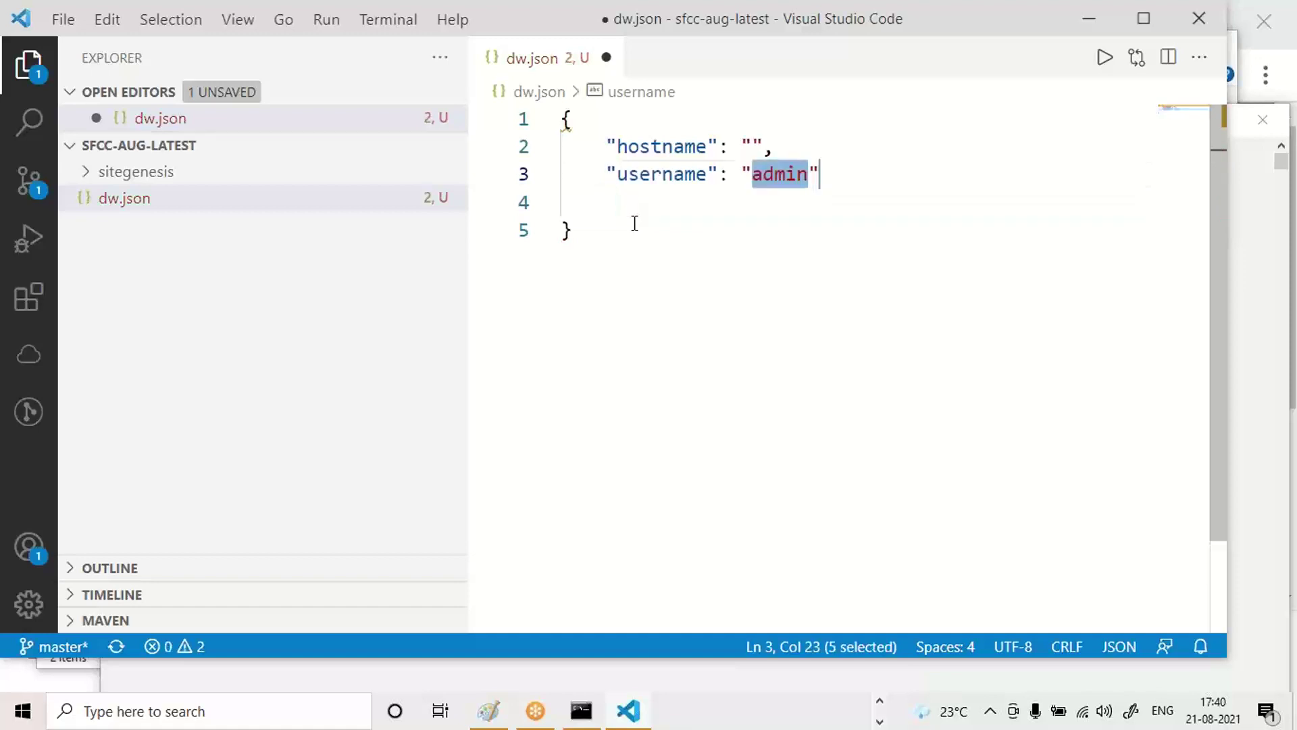
{"action": "key", "text": "BackSpace"}
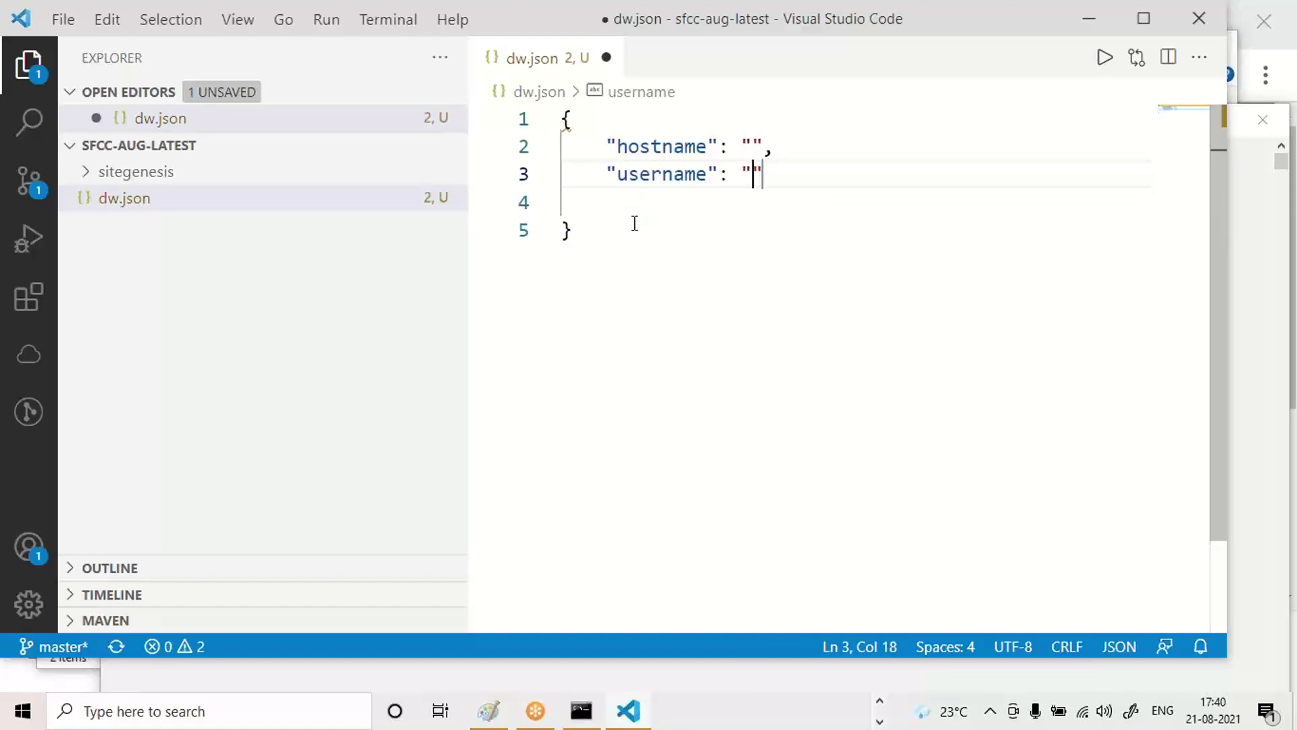
{"action": "key", "text": "Right"}
{"action": "type", "text": ","}
{"action": "key", "text": "Return"}
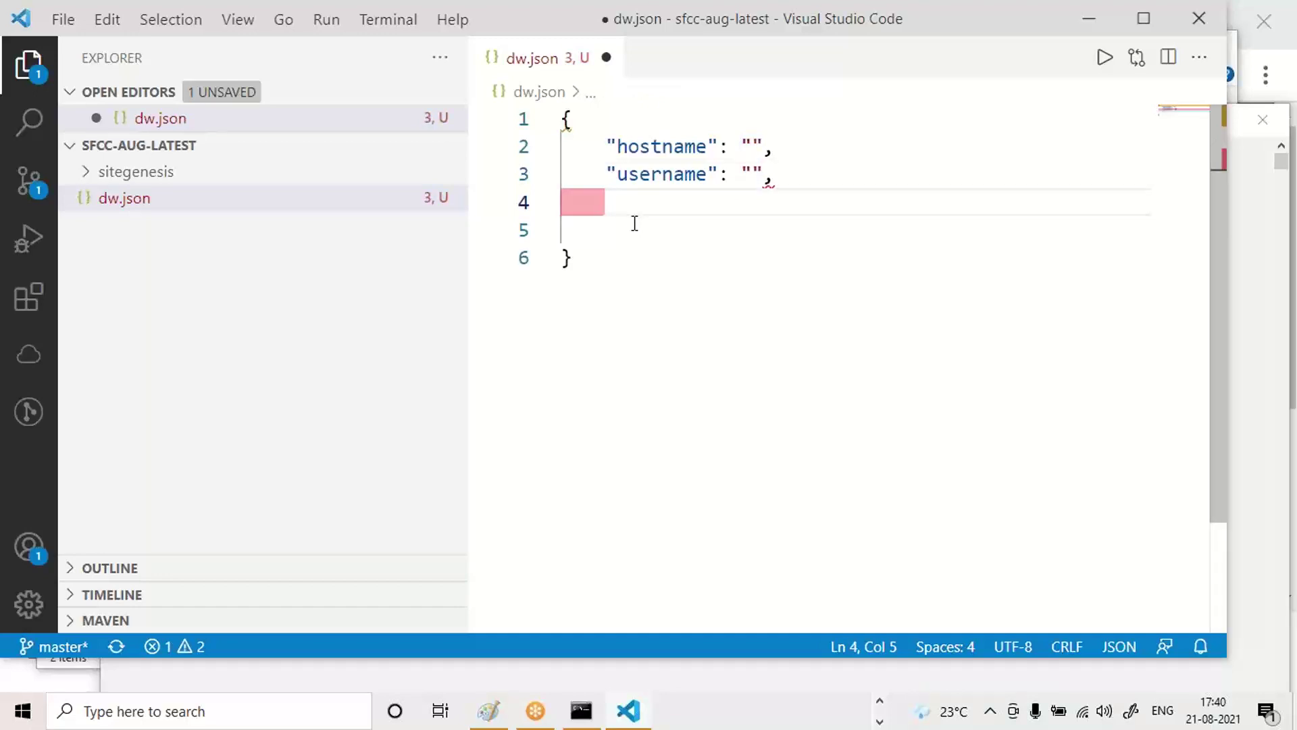
Insert the suggested password entry on line 4.
{"action": "type", "text": "\""}
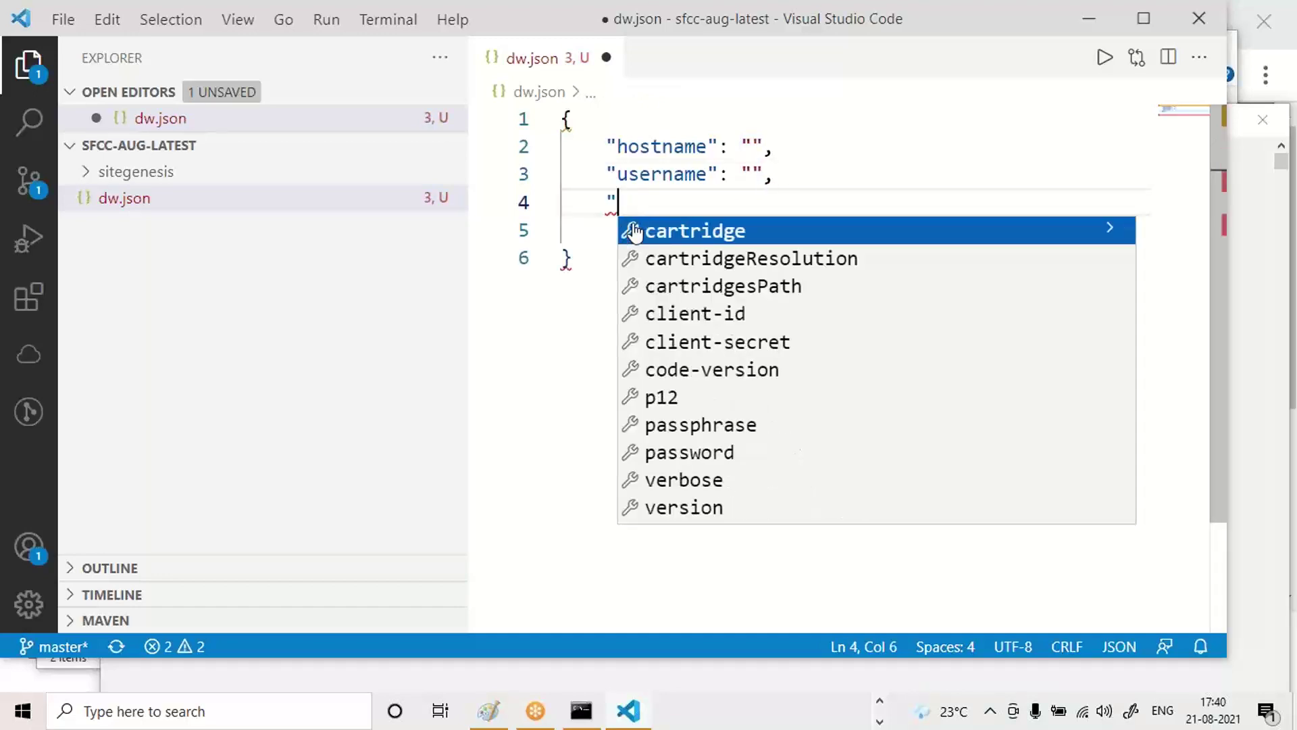
{"action": "key", "text": "BackSpace"}
{"action": "key", "text": "ctrl+space"}
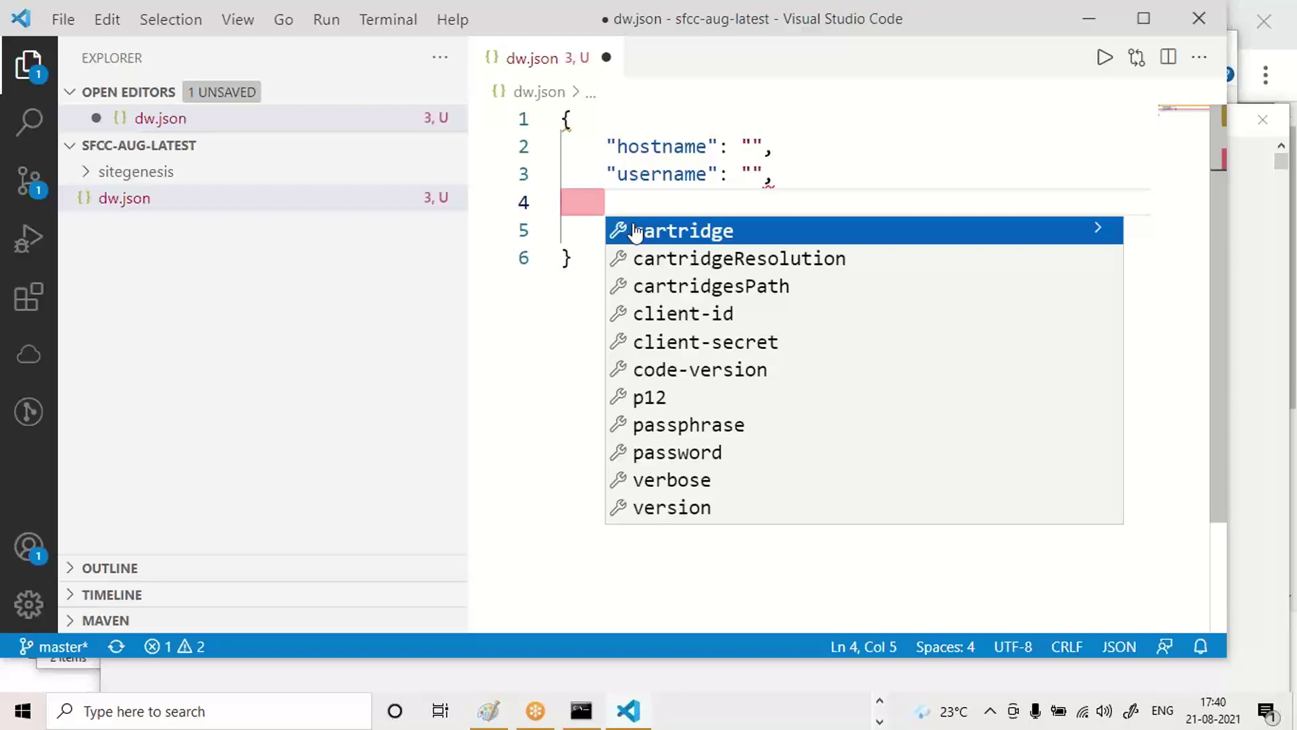
{"action": "type", "text": "p"}
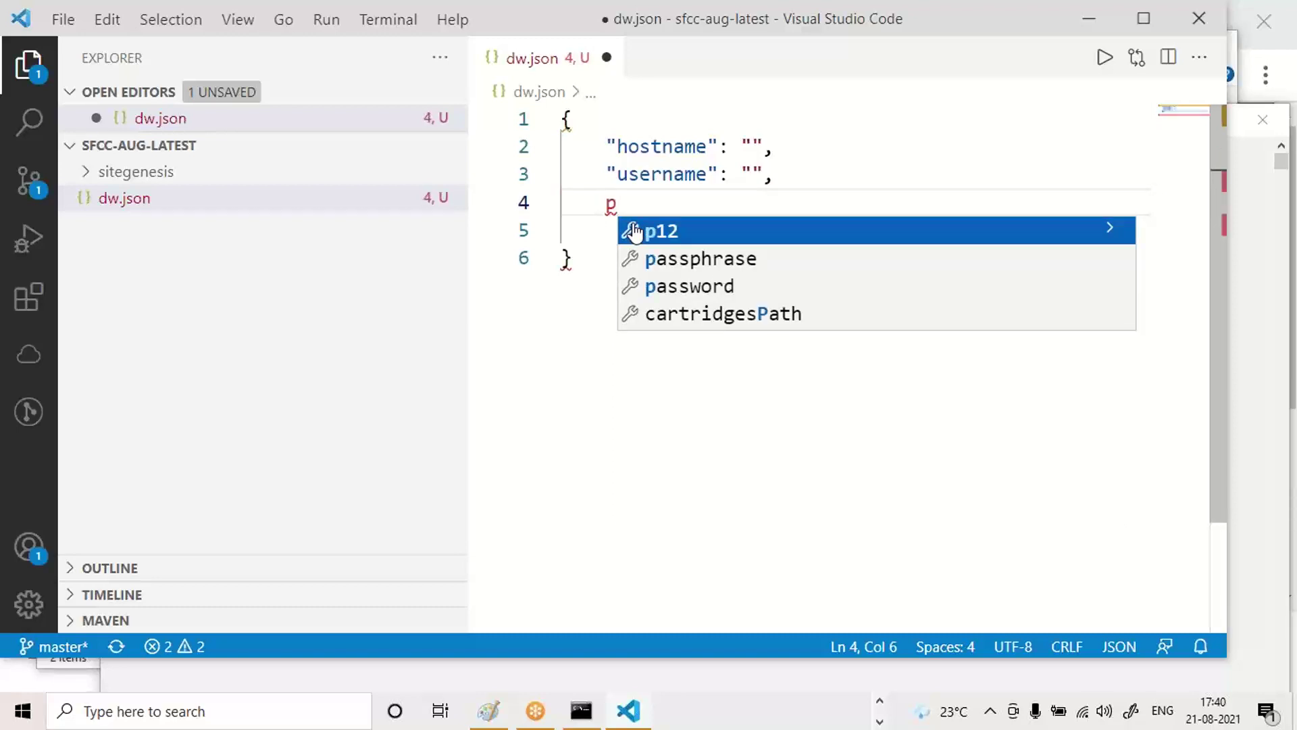
{"action": "key", "text": "Down"}
{"action": "key", "text": "Down"}
{"action": "key", "text": "Return"}
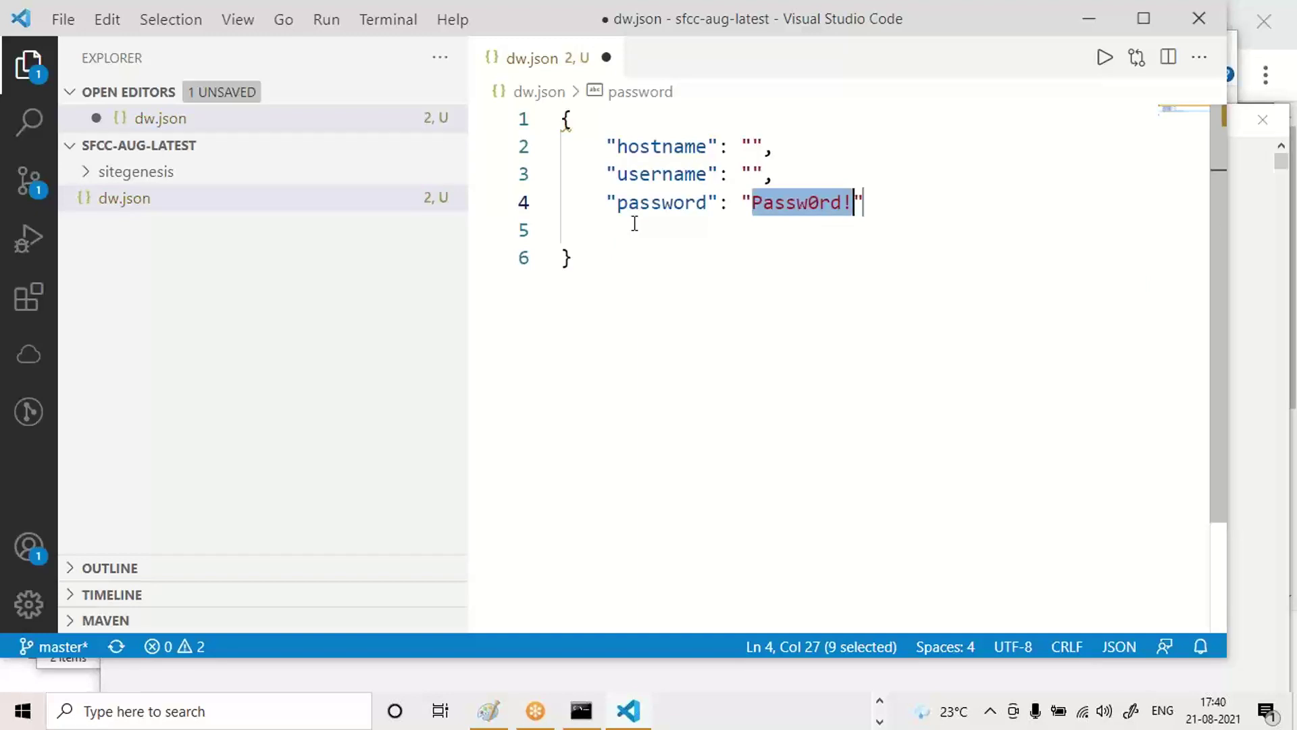
{"action": "key", "text": "ctrl+End"}
{"action": "key", "text": "BackSpace"}
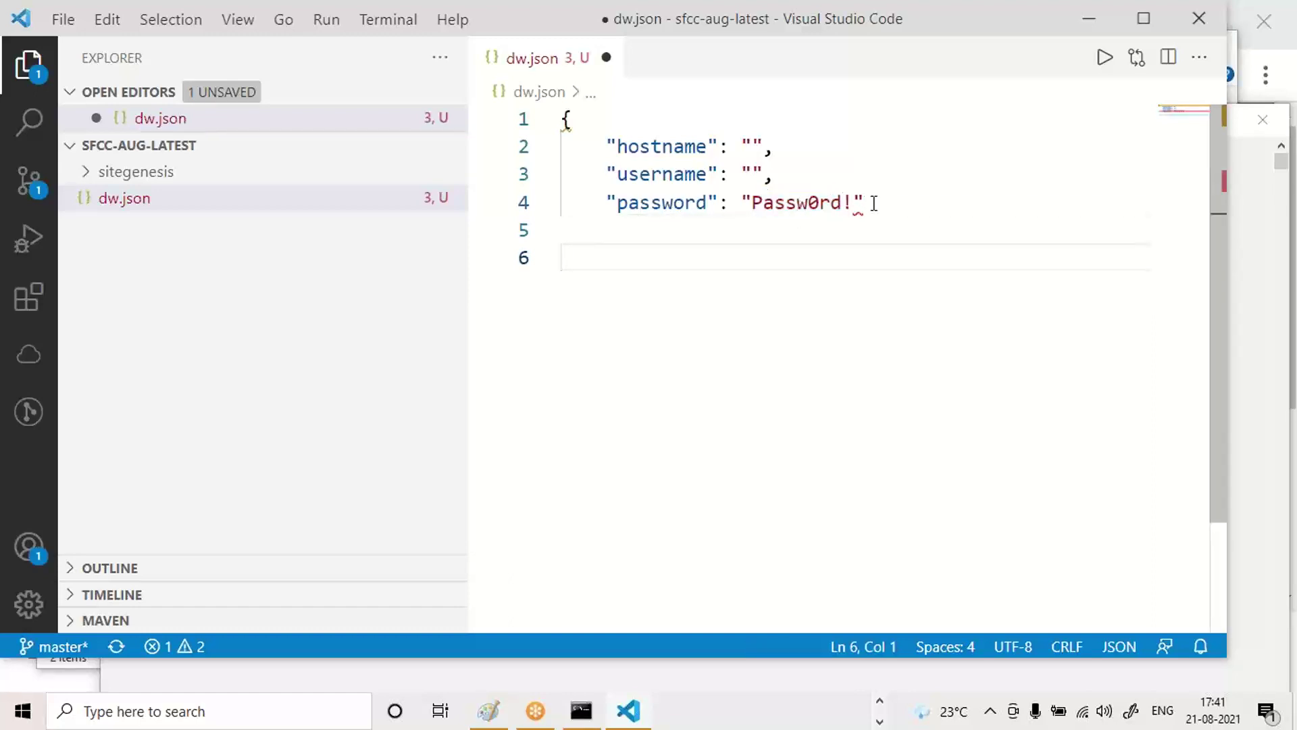
Restore the deleted closing brace and select the password value.
{"action": "key", "text": "ctrl+z"}
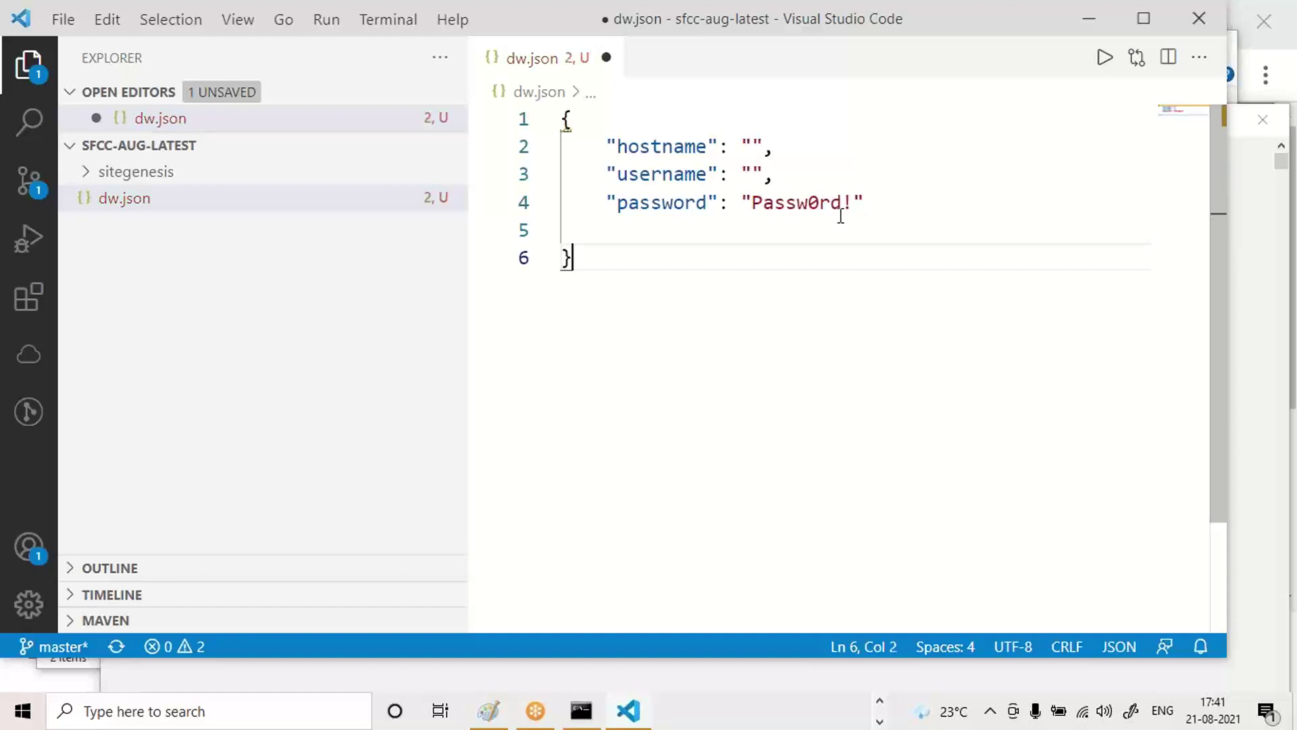
{"action": "left_click", "coordinate": [831, 201]}
{"action": "key", "text": "ctrl+End"}
{"action": "double_click", "coordinate": [800, 202]}
{"action": "key", "text": "ctrl+End"}
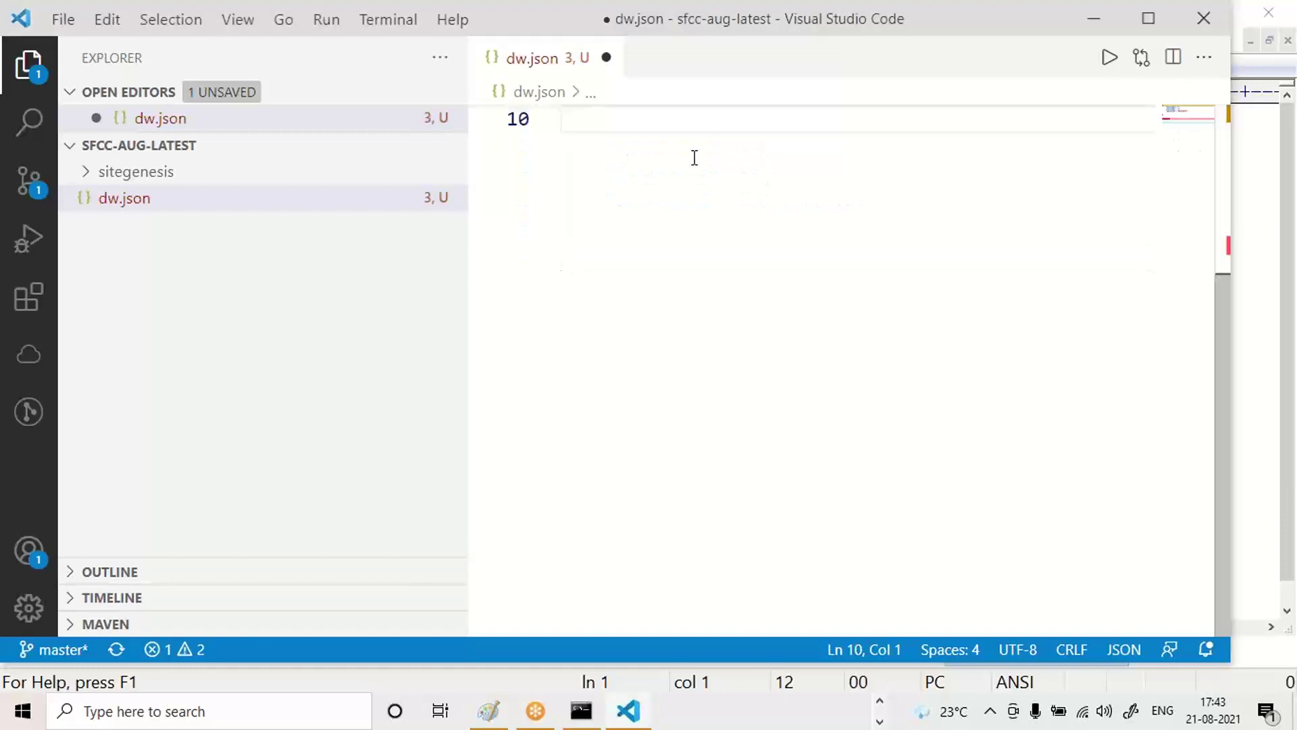
Clear the password value and end the password entry with a comma.
{"action": "key", "text": "Up"}
{"action": "key", "text": "Up"}
{"action": "key", "text": "Up"}
{"action": "key", "text": "Up"}
{"action": "key", "text": "Up"}
{"action": "key", "text": "Up"}
{"action": "key", "text": "Up"}
{"action": "key", "text": "Up"}
{"action": "key", "text": "Up"}
{"action": "key", "text": "Down"}
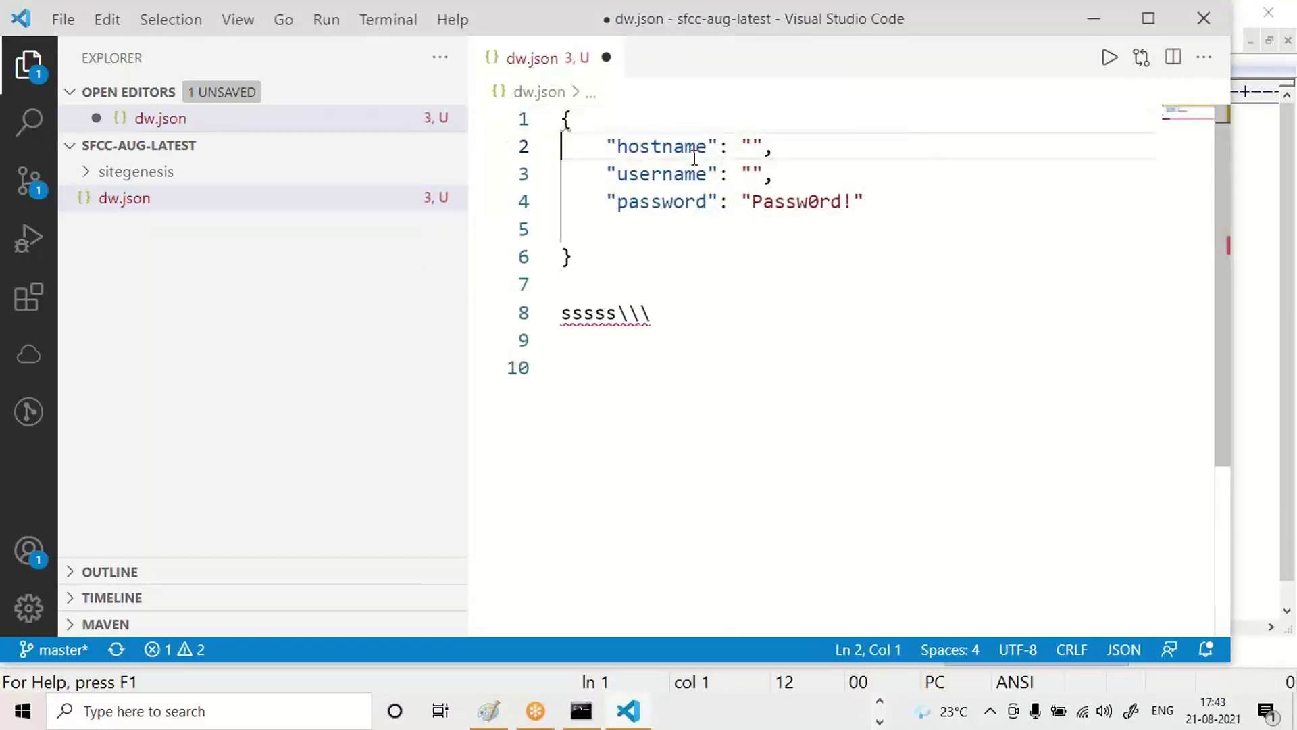
{"action": "key", "text": "Down"}
{"action": "key", "text": "Down"}
{"action": "key", "text": "Right"}
{"action": "key", "text": "Right"}
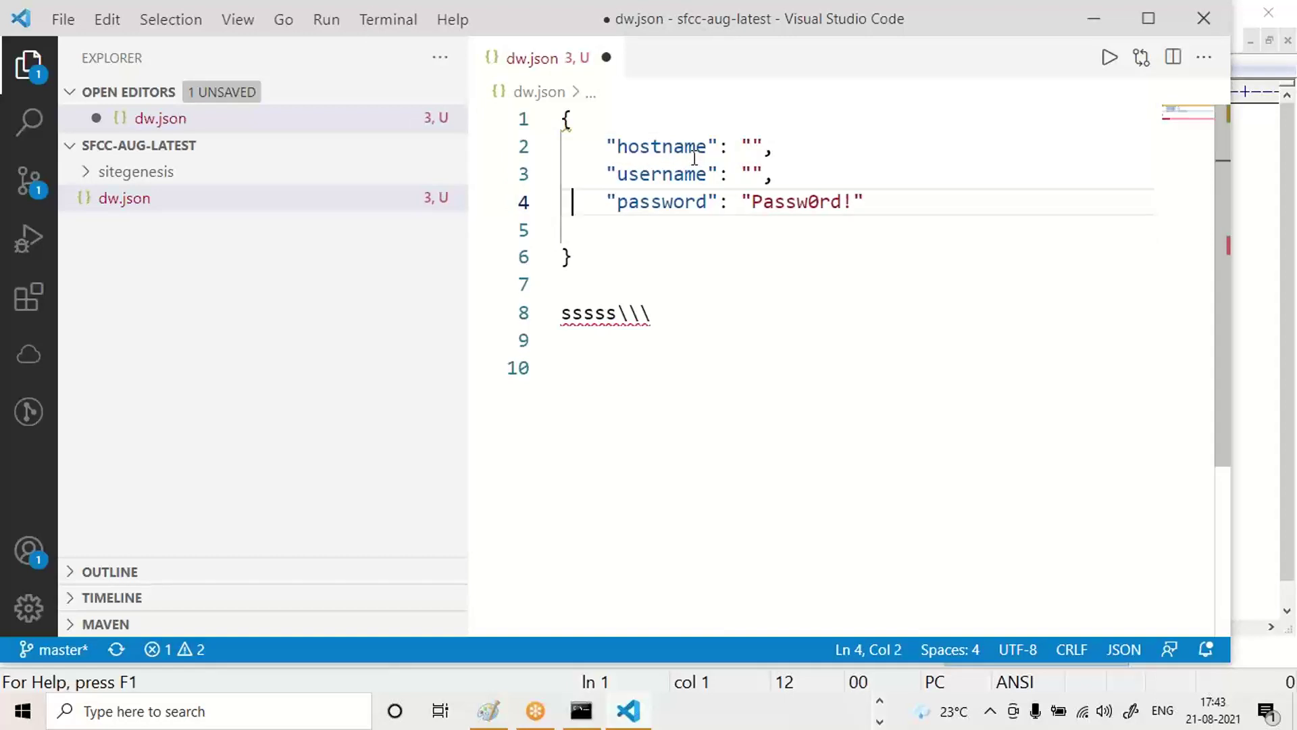
{"action": "key", "text": "ctrl+Right"}
{"action": "key", "text": "ctrl+Right"}
{"action": "key", "text": "ctrl+Right"}
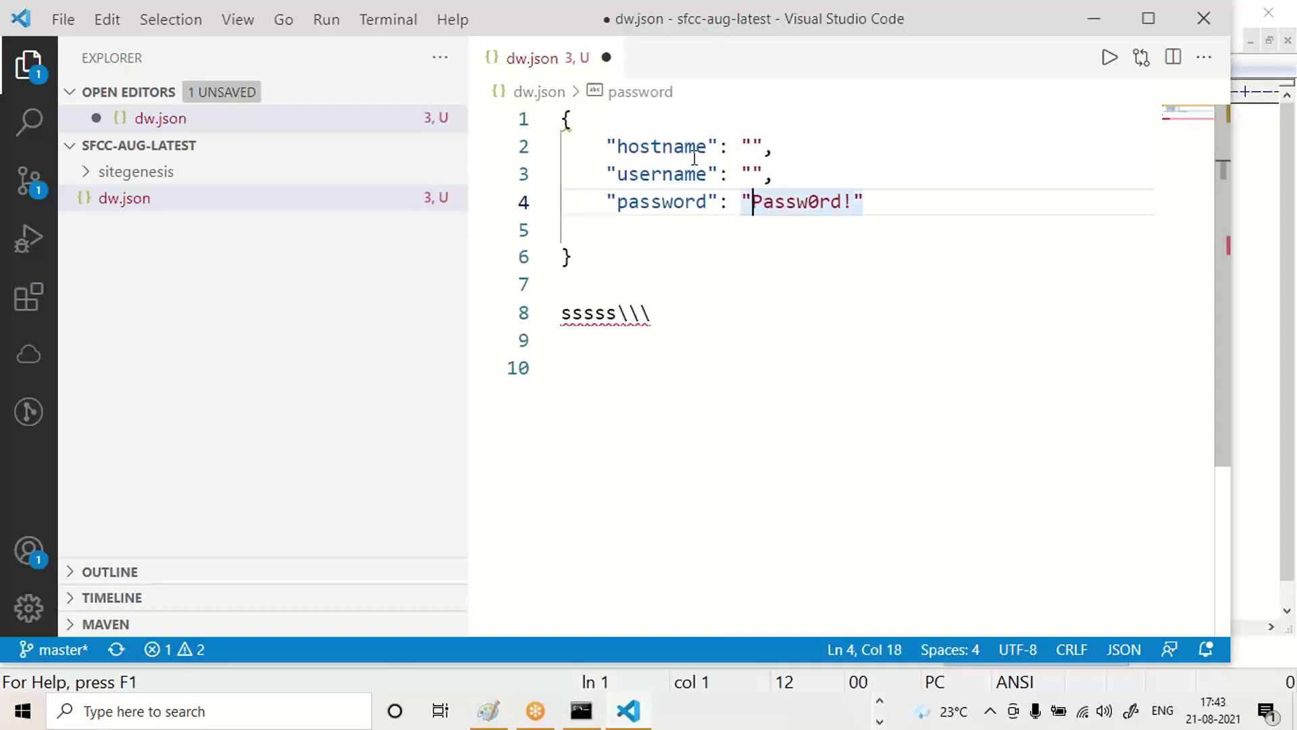
{"action": "key", "text": "ctrl+shift+Right"}
{"action": "key", "text": "shift+Right"}
{"action": "key", "text": "shift+Right"}
{"action": "key", "text": "BackSpace"}
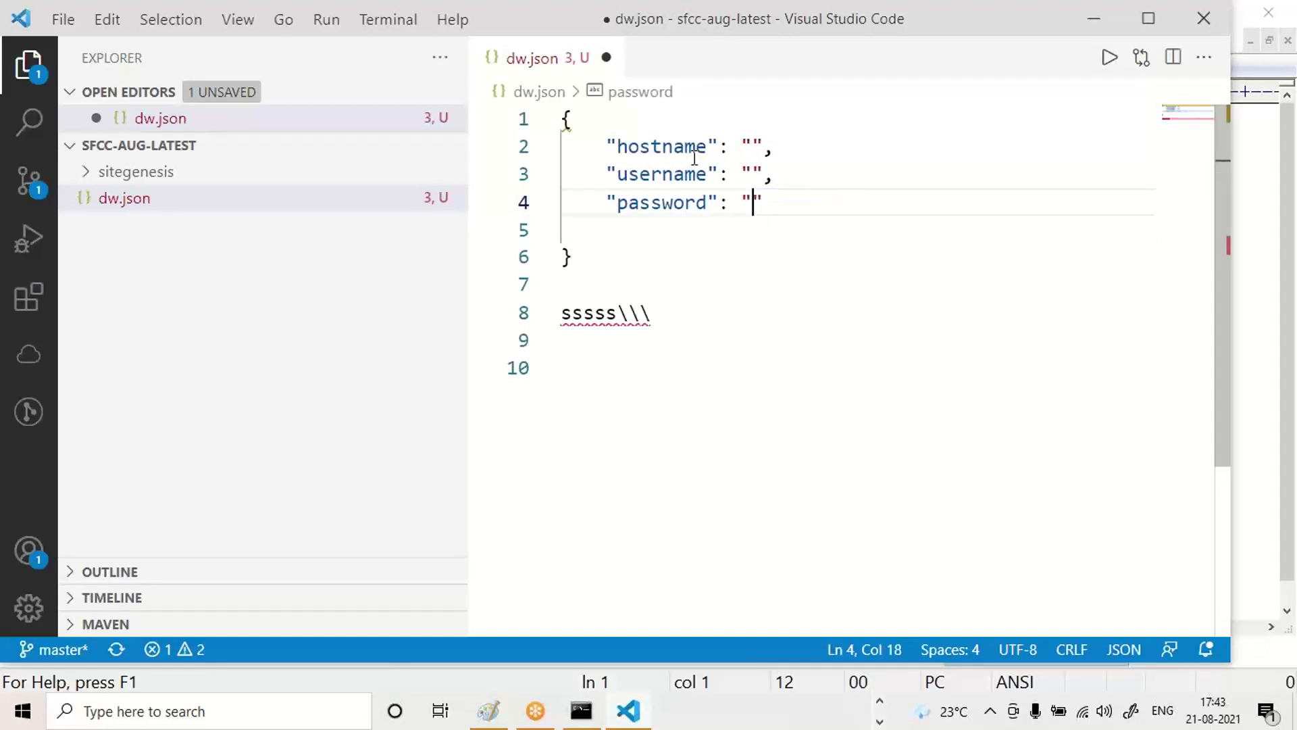
{"action": "type", "text": "\","}
{"action": "key", "text": "Return"}
Add a code-version property set to version1 and delete the stray characters on line 9.
{"action": "key", "text": "ctrl+space"}
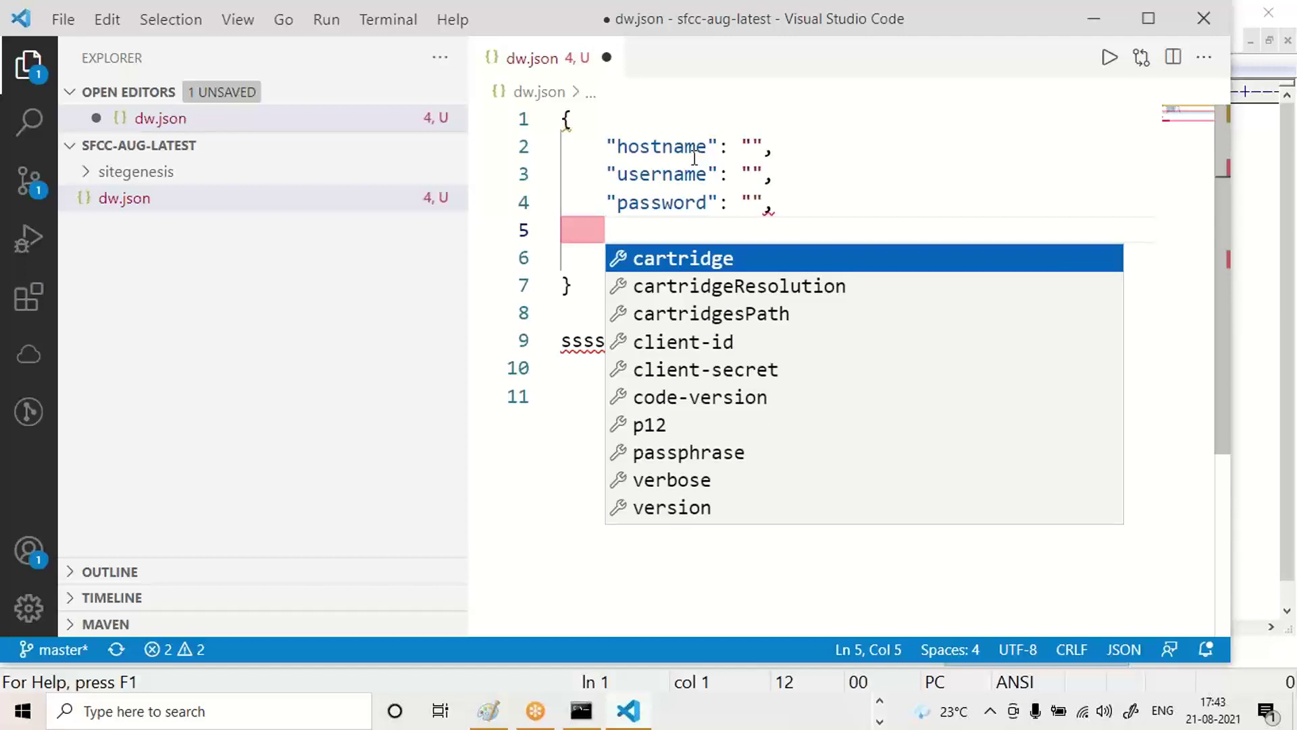
{"action": "key", "text": "Down"}
{"action": "key", "text": "Down"}
{"action": "key", "text": "Down"}
{"action": "key", "text": "Down"}
{"action": "key", "text": "Down"}
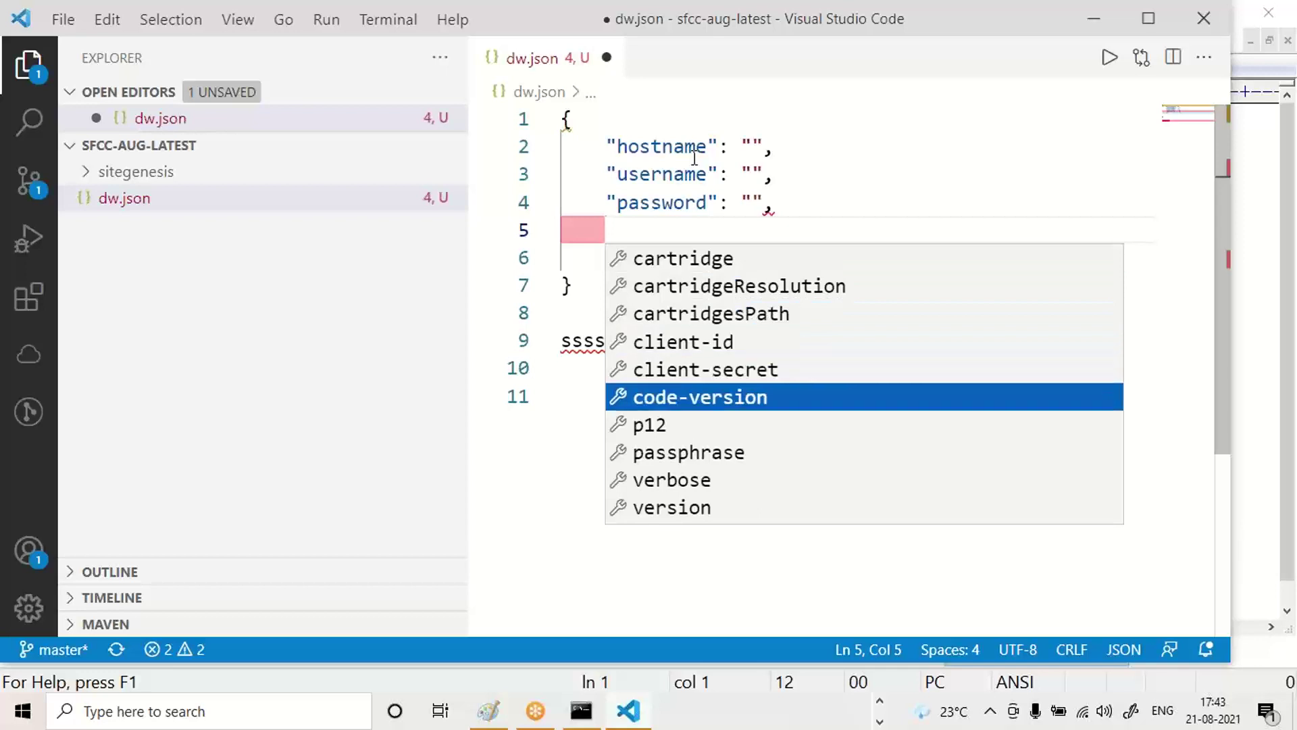
{"action": "key", "text": "Return"}
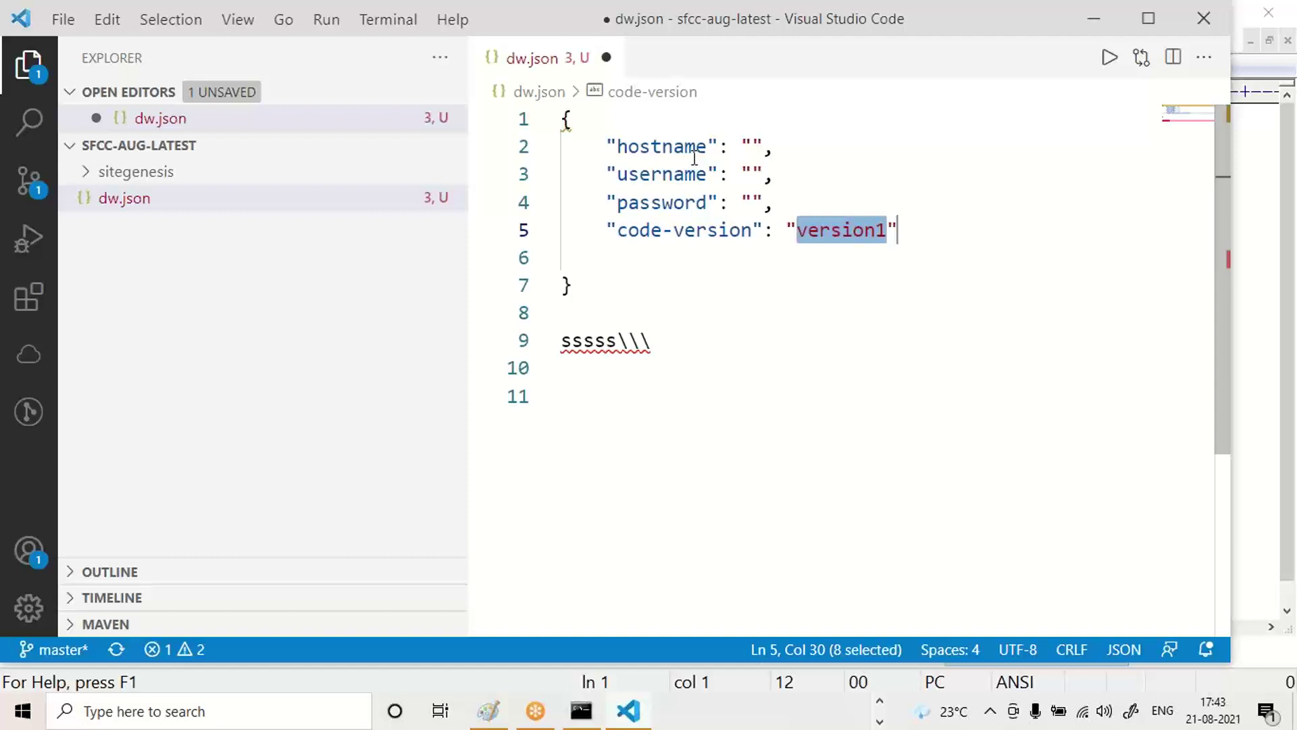
{"action": "key", "text": "Down"}
{"action": "key", "text": "Down"}
{"action": "key", "text": "Down"}
{"action": "key", "text": "Down"}
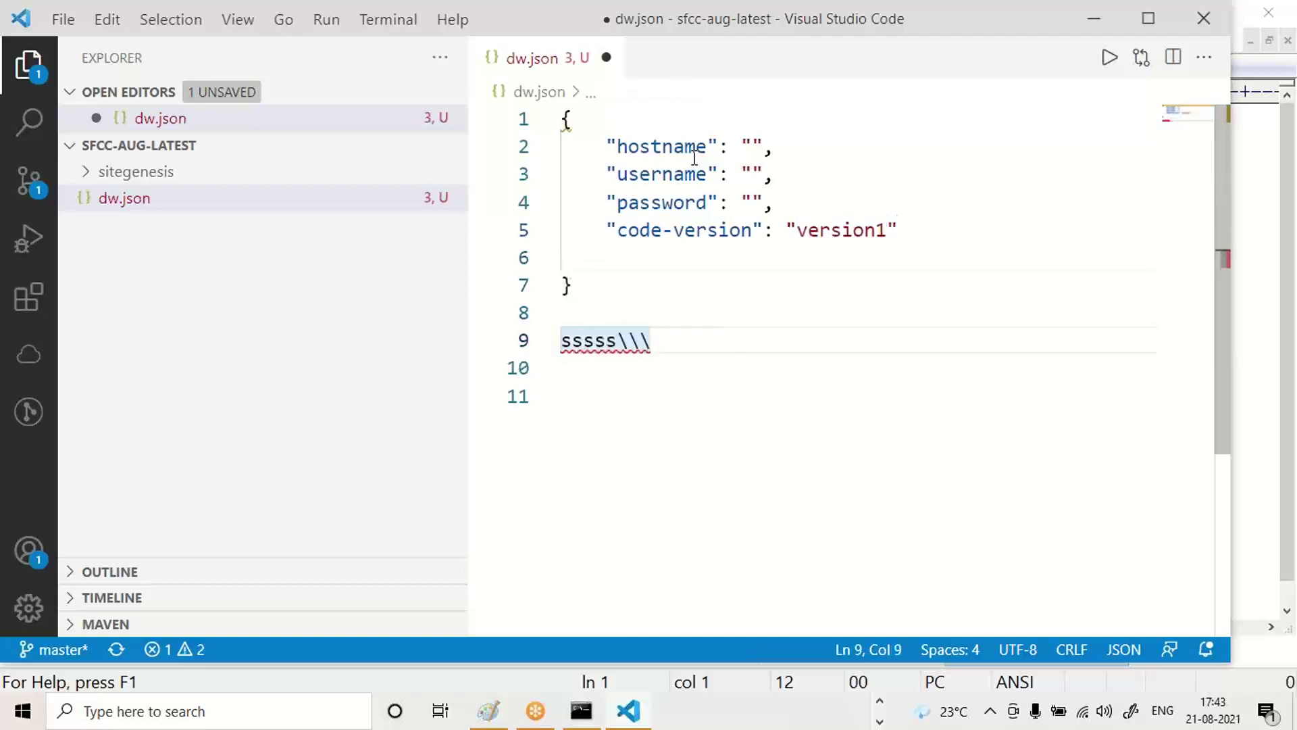
{"action": "key", "text": "BackSpace"}
{"action": "key", "text": "BackSpace"}
{"action": "key", "text": "BackSpace"}
{"action": "key", "text": "BackSpace"}
{"action": "key", "text": "BackSpace"}
{"action": "key", "text": "BackSpace"}
{"action": "key", "text": "BackSpace"}
{"action": "key", "text": "BackSpace"}
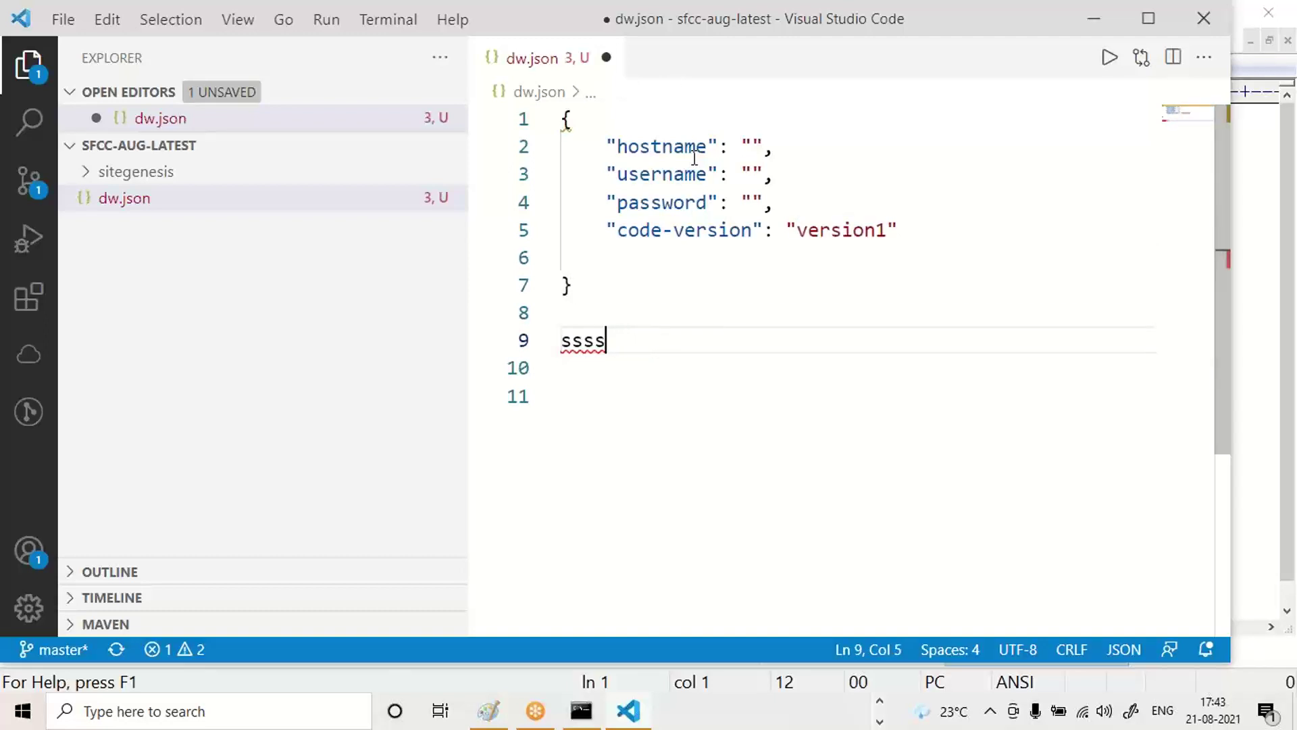
Insert a blank first line above the opening brace and save dw.json.
{"action": "key", "text": "Up"}
{"action": "key", "text": "Up"}
{"action": "key", "text": "Up"}
{"action": "key", "text": "Up"}
{"action": "key", "text": "Up"}
{"action": "key", "text": "Up"}
{"action": "key", "text": "Up"}
{"action": "key", "text": "Up"}
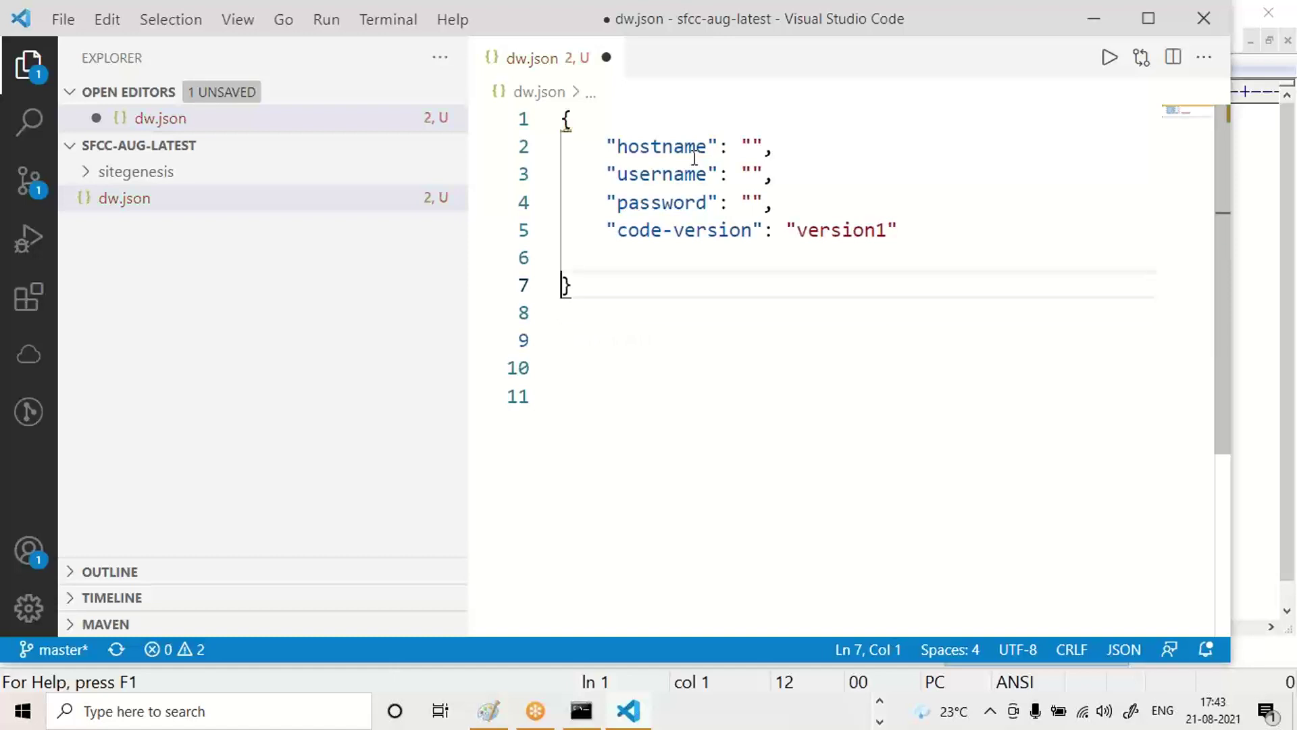
{"action": "key", "text": "Return"}
{"action": "key", "text": "Up"}
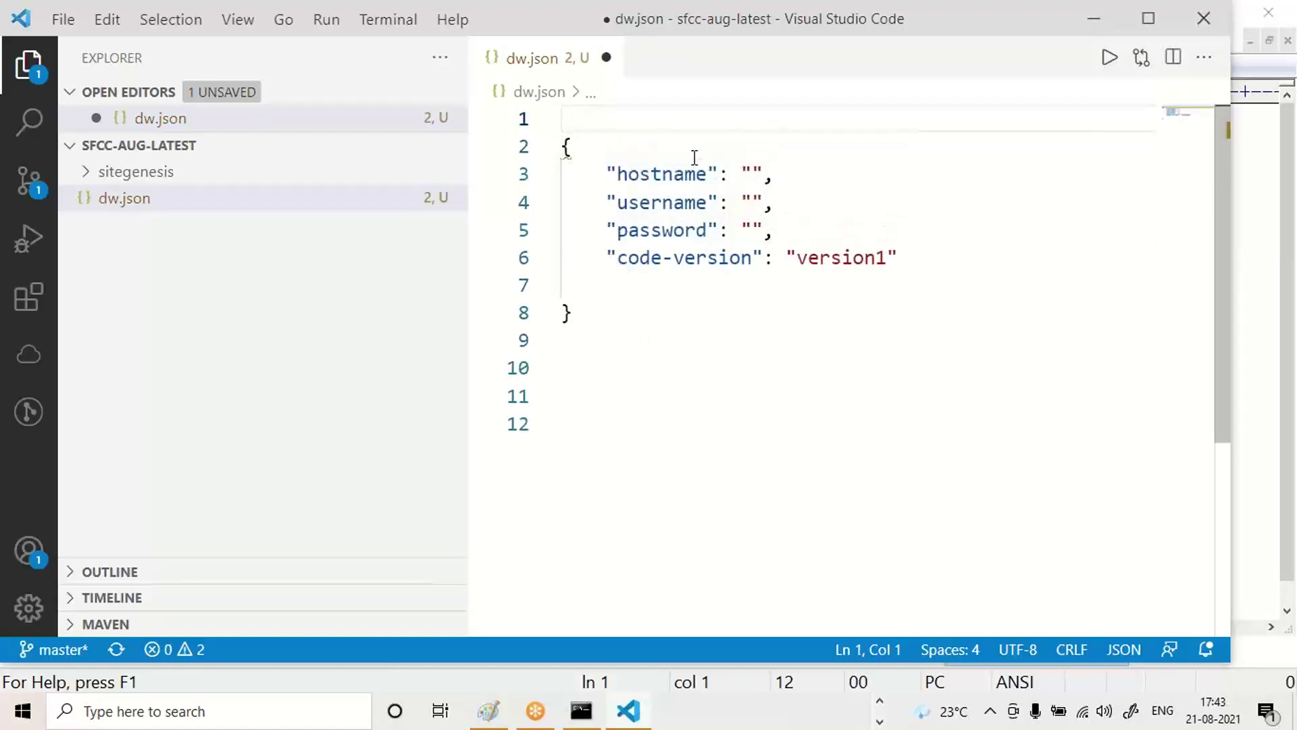
{"action": "key", "text": "ctrl+s"}
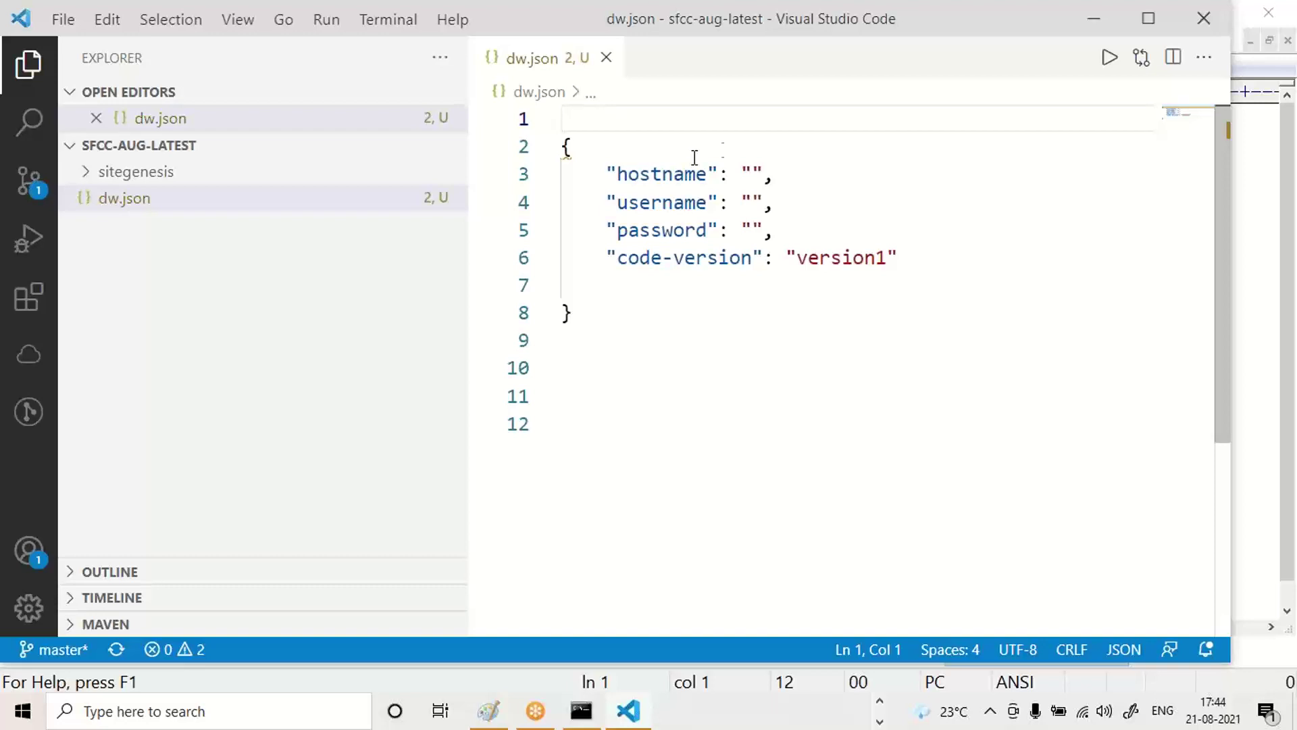
Autocomplete the sandbox URL with zz in Chrome's Git Downloads tab, then return to VS Code.
{"action": "key", "text": "alt+Tab"}
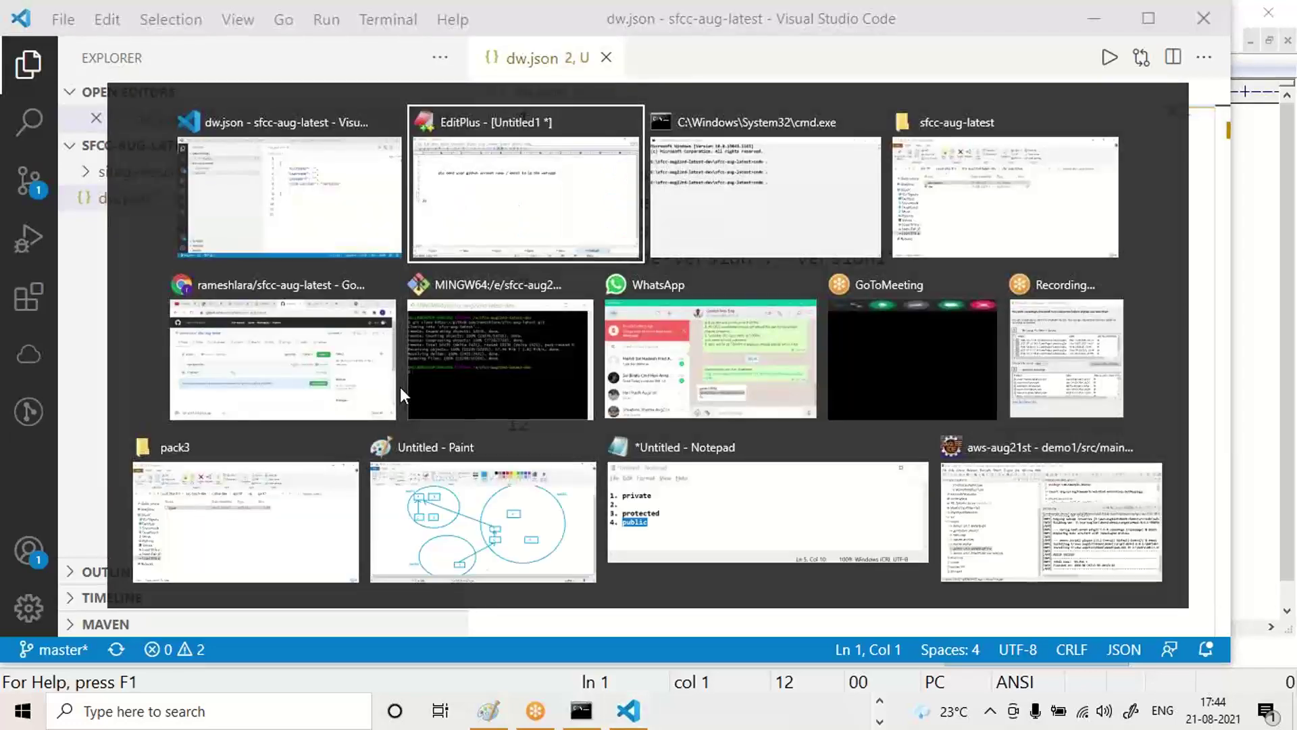
{"action": "key", "text": "alt+Tab"}
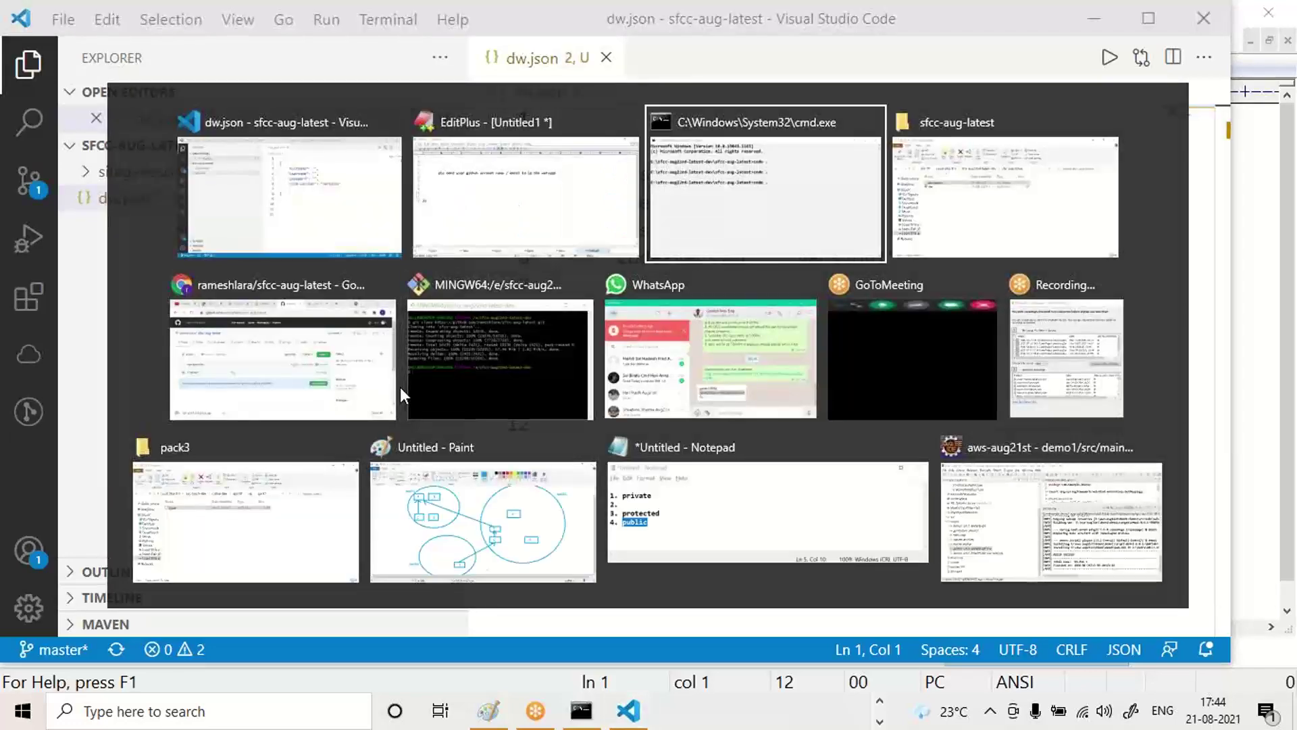
{"action": "key", "text": "alt+Tab"}
{"action": "key", "text": "alt+Tab"}
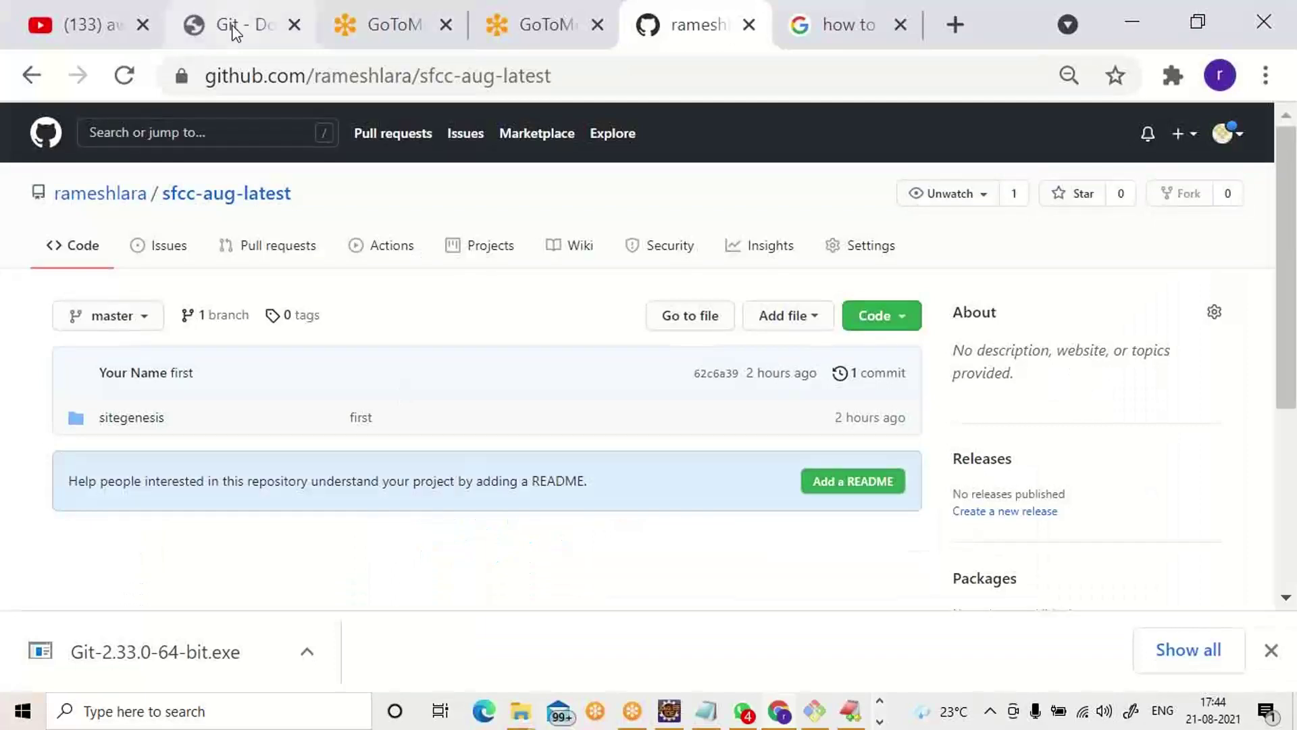
{"action": "left_click", "coordinate": [226, 30]}
{"action": "left_click", "coordinate": [379, 78]}
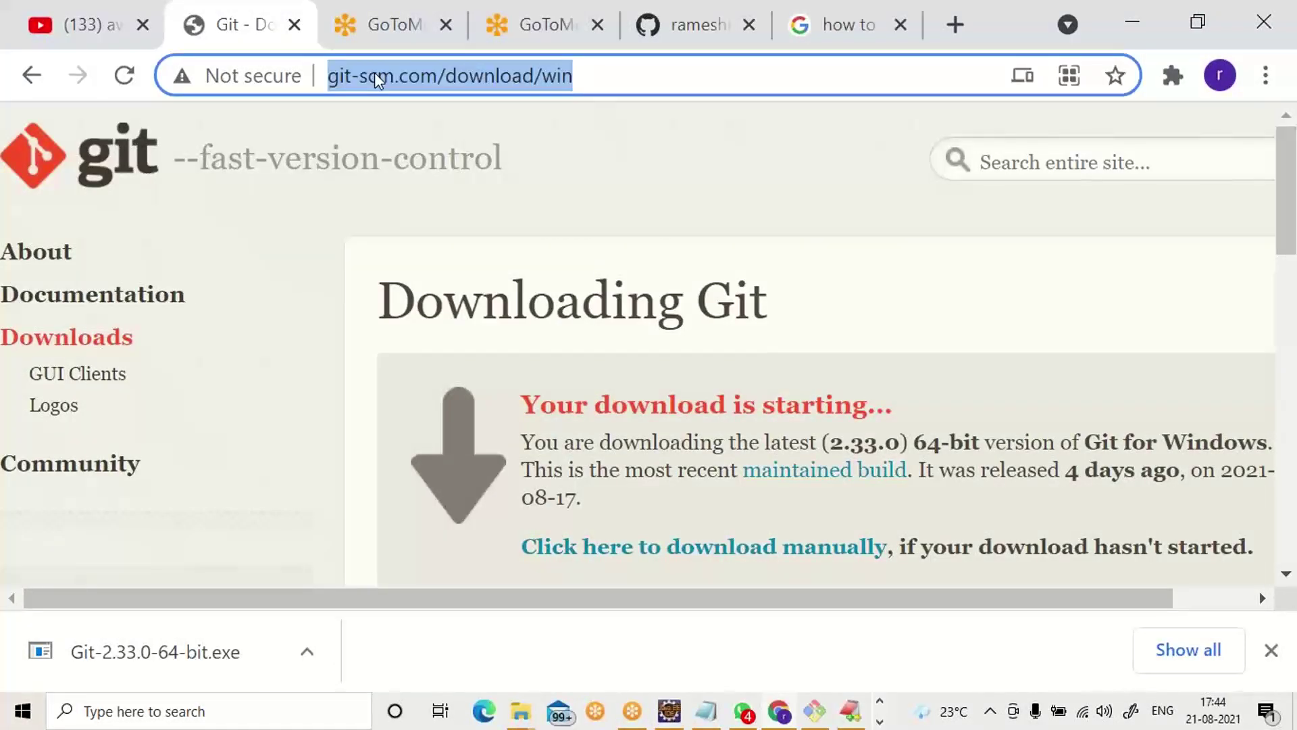
{"action": "type", "text": "zzrj"}
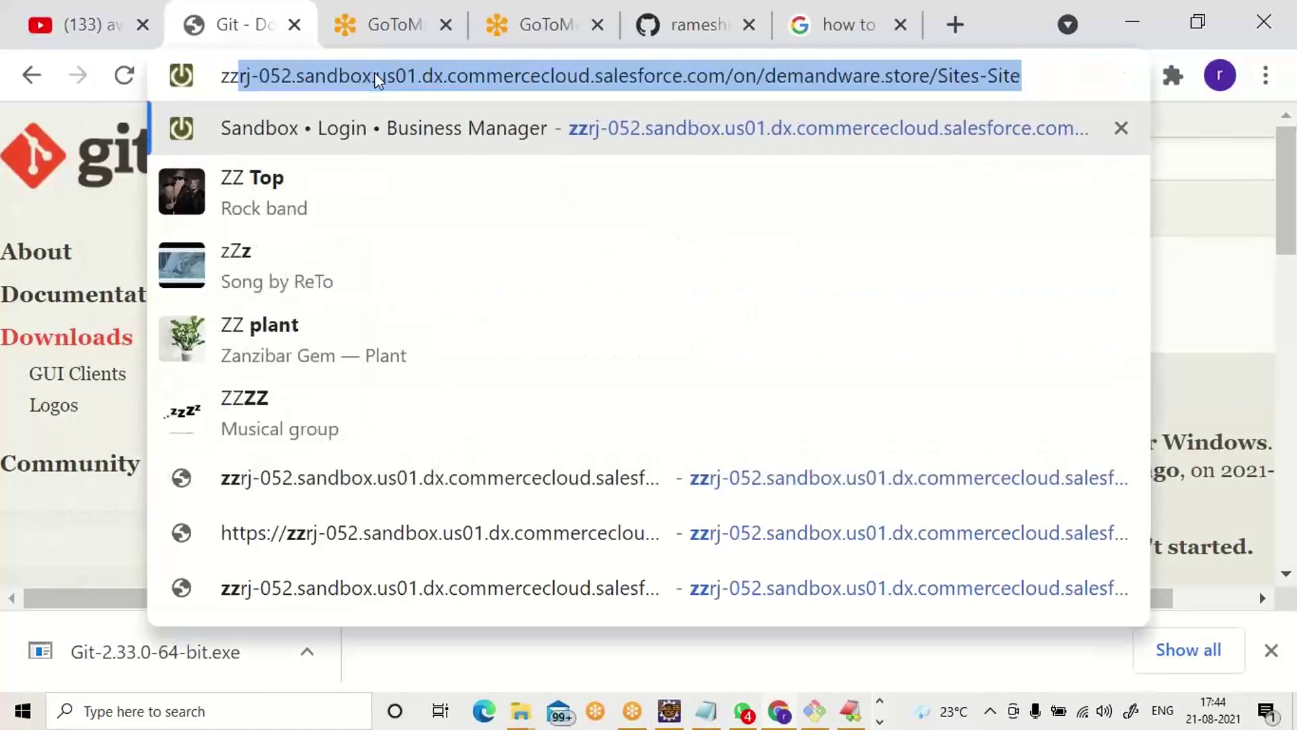
{"action": "key", "text": "alt+Tab"}
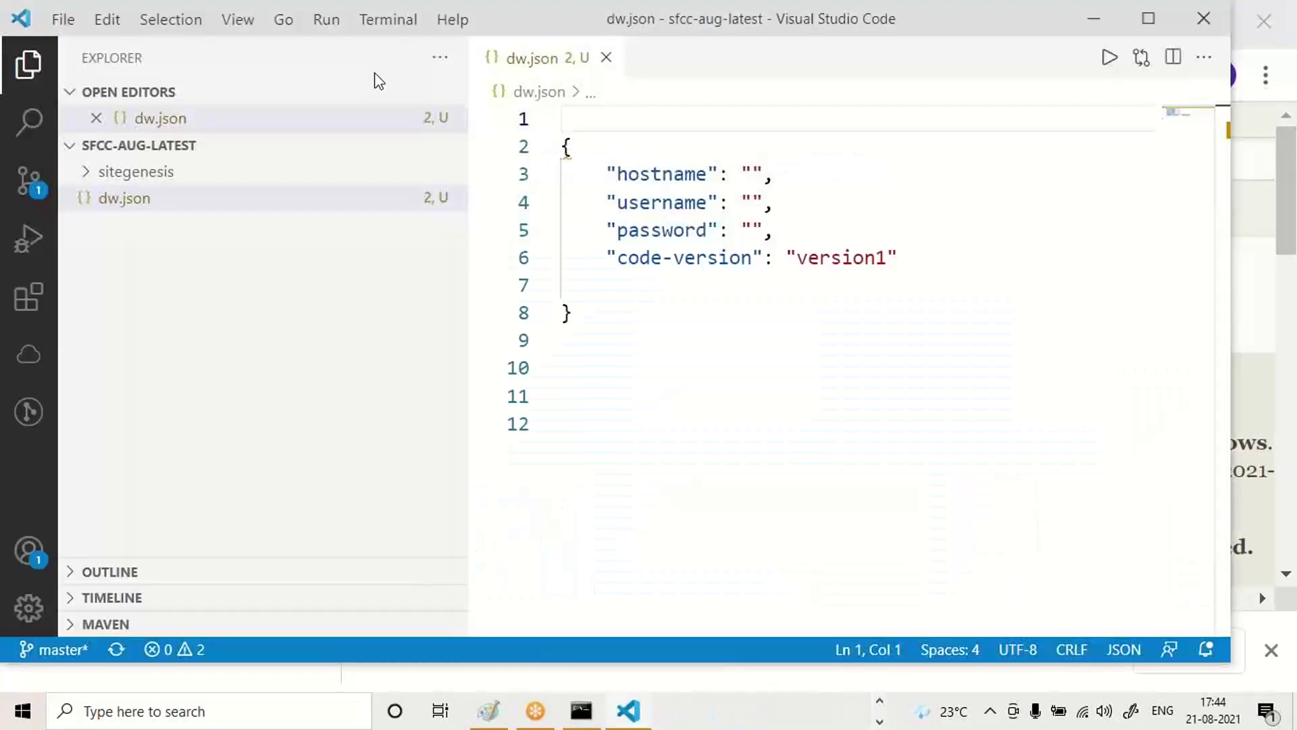
{"action": "key", "text": "ctrl+b"}
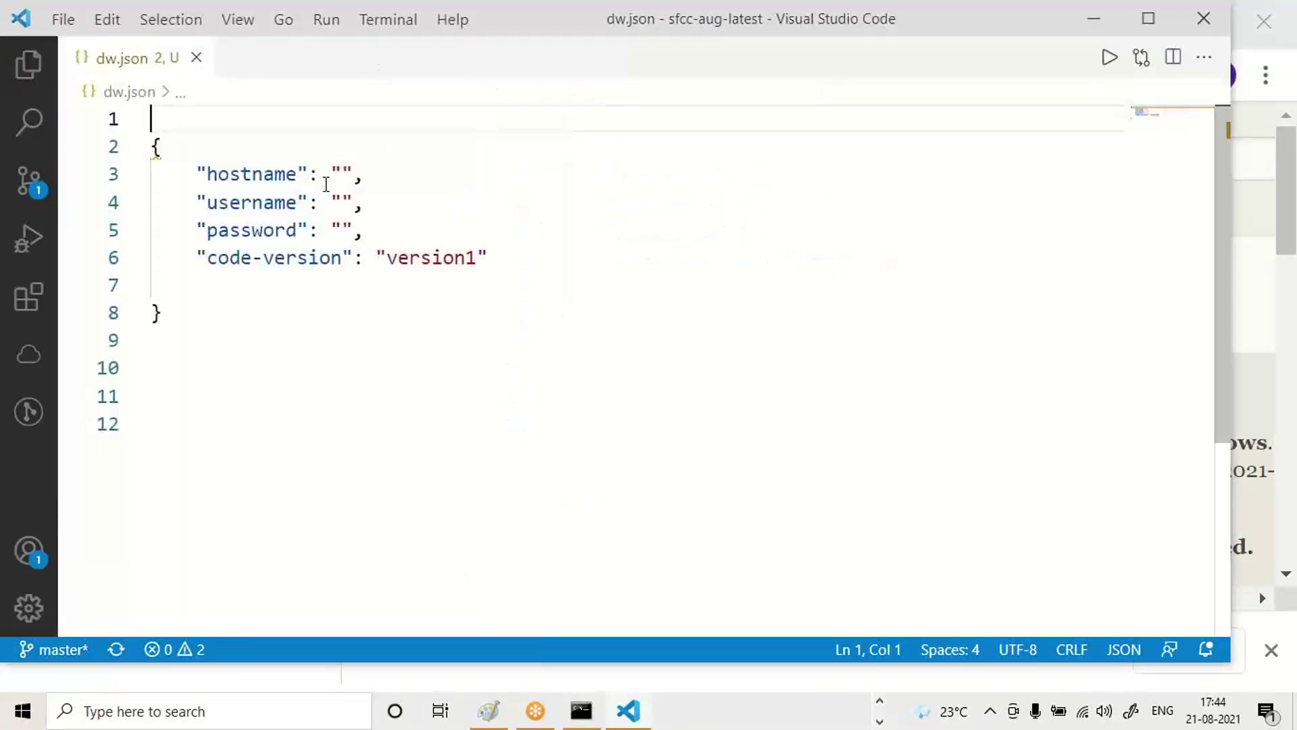
{"action": "left_click", "coordinate": [341, 173]}
{"action": "type", "text": "https://zzrj-052.sandbox.us01.dx.commercecloud.salesforce.com/on/demandware.store/Sites-Site"}
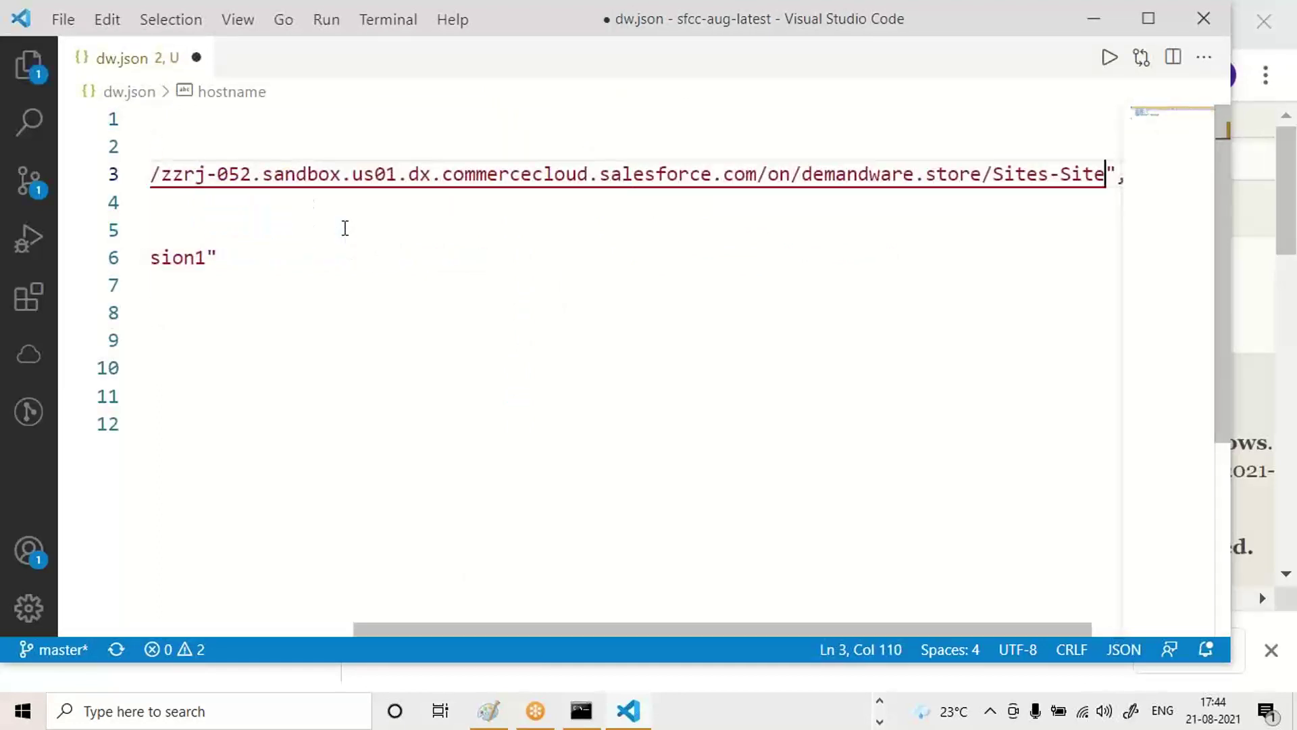
{"action": "key", "text": "Home"}
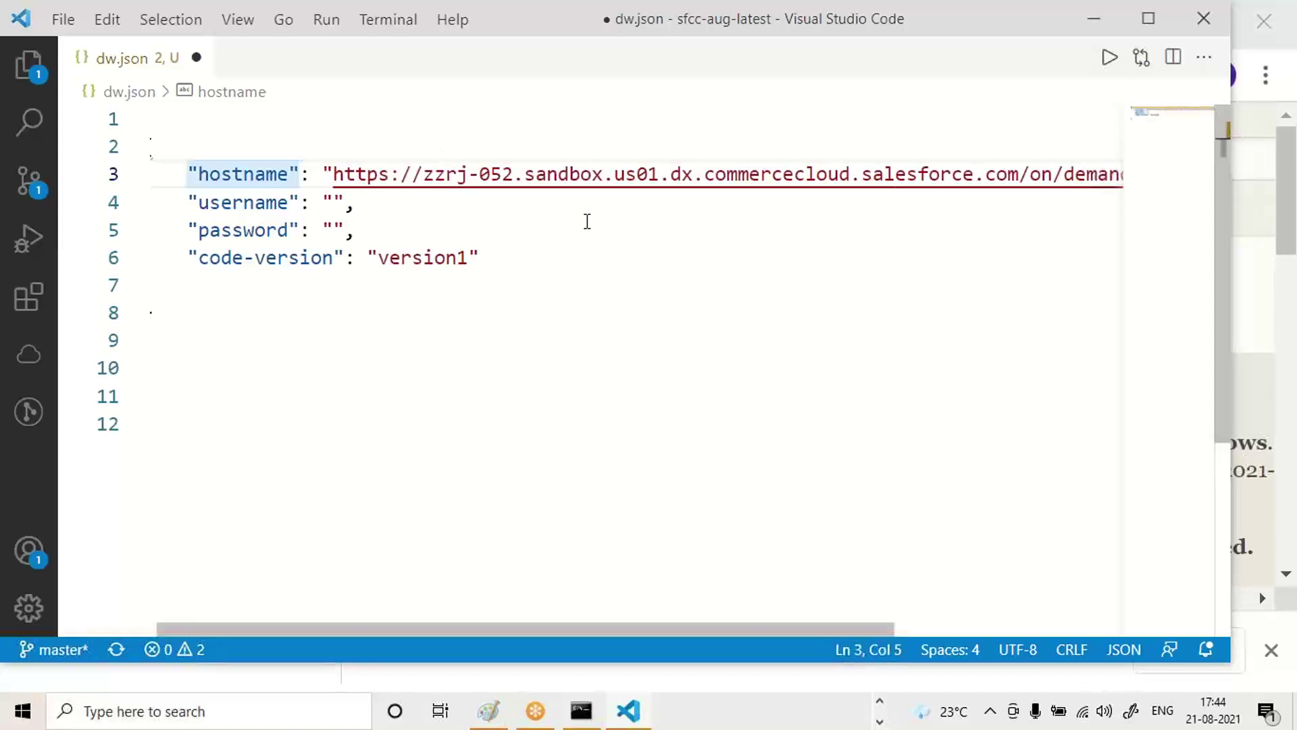
{"action": "left_click", "coordinate": [421, 174]}
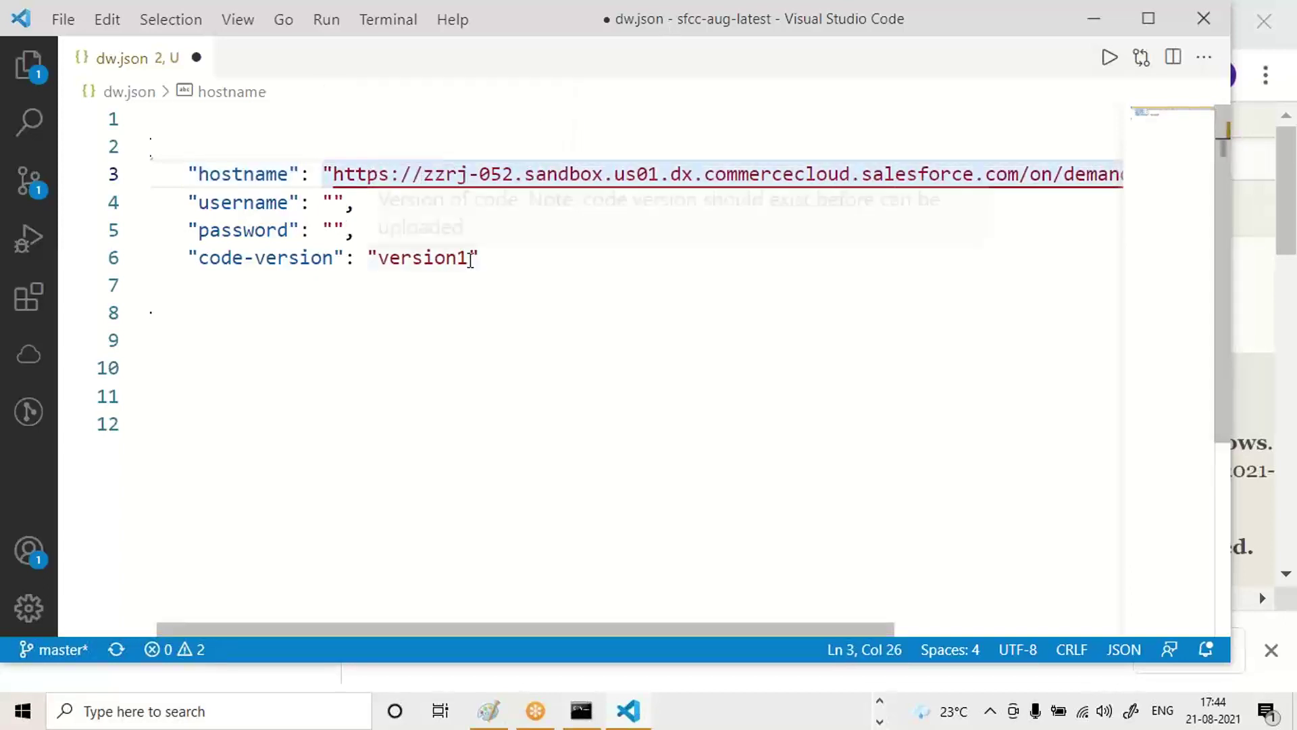
{"action": "key", "text": "shift+Left"}
{"action": "key", "text": "shift+Left"}
{"action": "key", "text": "shift+Left"}
{"action": "key", "text": "shift+Left"}
{"action": "key", "text": "shift+Left"}
{"action": "key", "text": "shift+Left"}
{"action": "key", "text": "shift+Left"}
{"action": "key", "text": "shift+Left"}
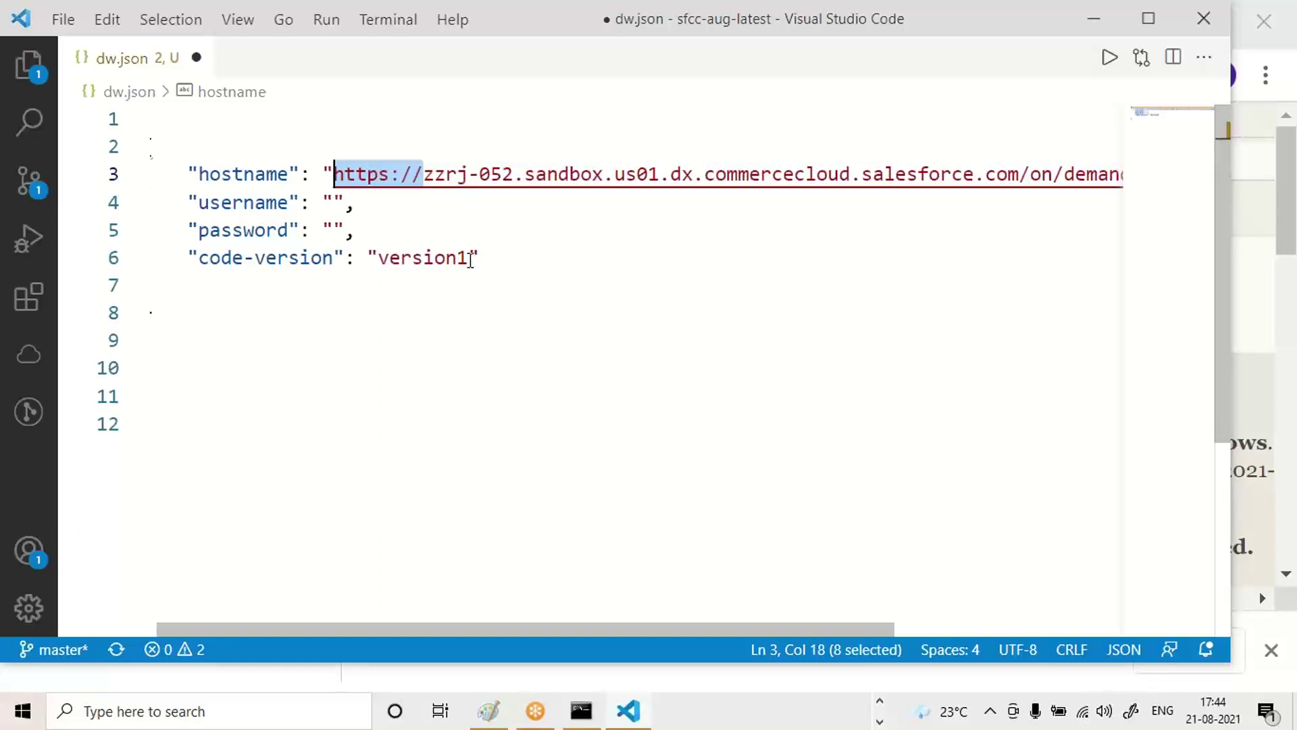
{"action": "key", "text": "BackSpace"}
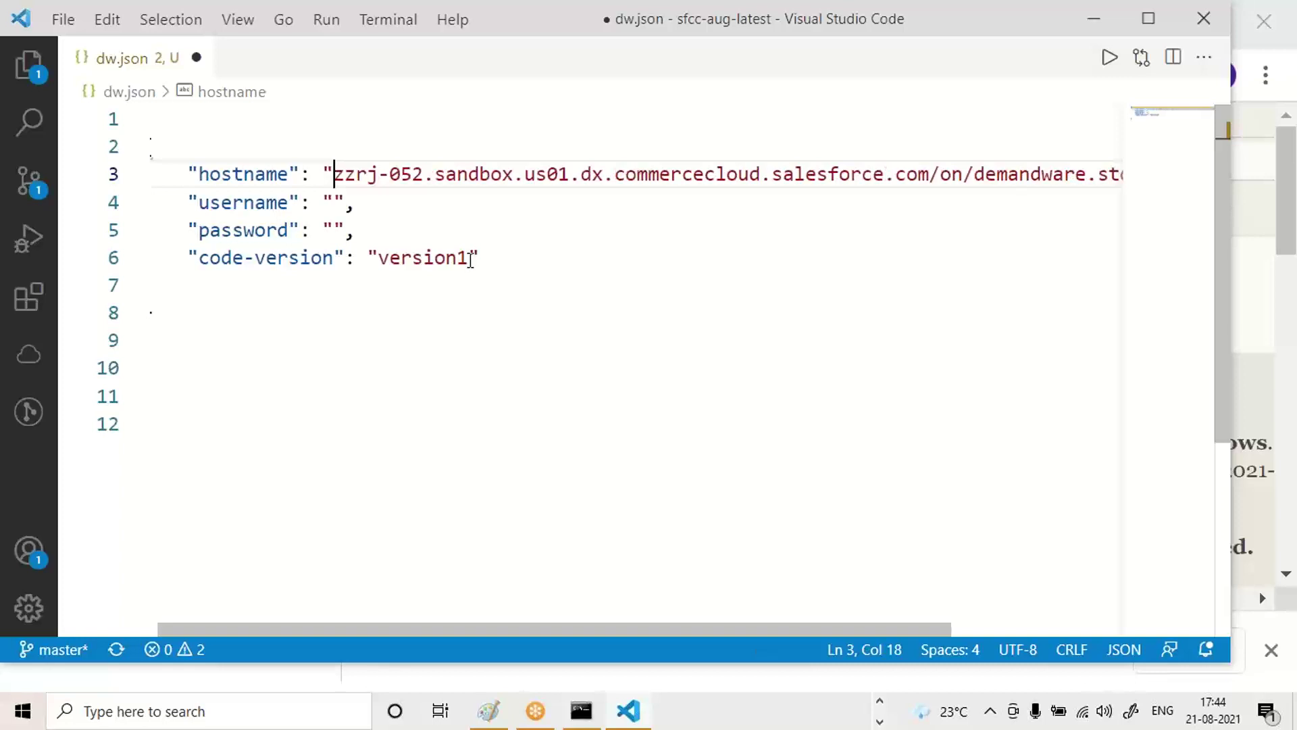
Delete the /on/demandware.store/Sites-Site path after .com from the hostname.
{"action": "key", "text": "Right"}
{"action": "key", "text": "Right"}
{"action": "key", "text": "Right"}
{"action": "key", "text": "Right"}
{"action": "key", "text": "Right"}
{"action": "key", "text": "Right"}
{"action": "key", "text": "Right"}
{"action": "key", "text": "Right"}
{"action": "key", "text": "Right"}
{"action": "key", "text": "Right"}
{"action": "key", "text": "Right"}
{"action": "key", "text": "Right"}
{"action": "key", "text": "Right"}
{"action": "key", "text": "Right"}
{"action": "key", "text": "Right"}
{"action": "key", "text": "Right"}
{"action": "key", "text": "Right"}
{"action": "key", "text": "Right"}
{"action": "key", "text": "Right"}
{"action": "key", "text": "Right"}
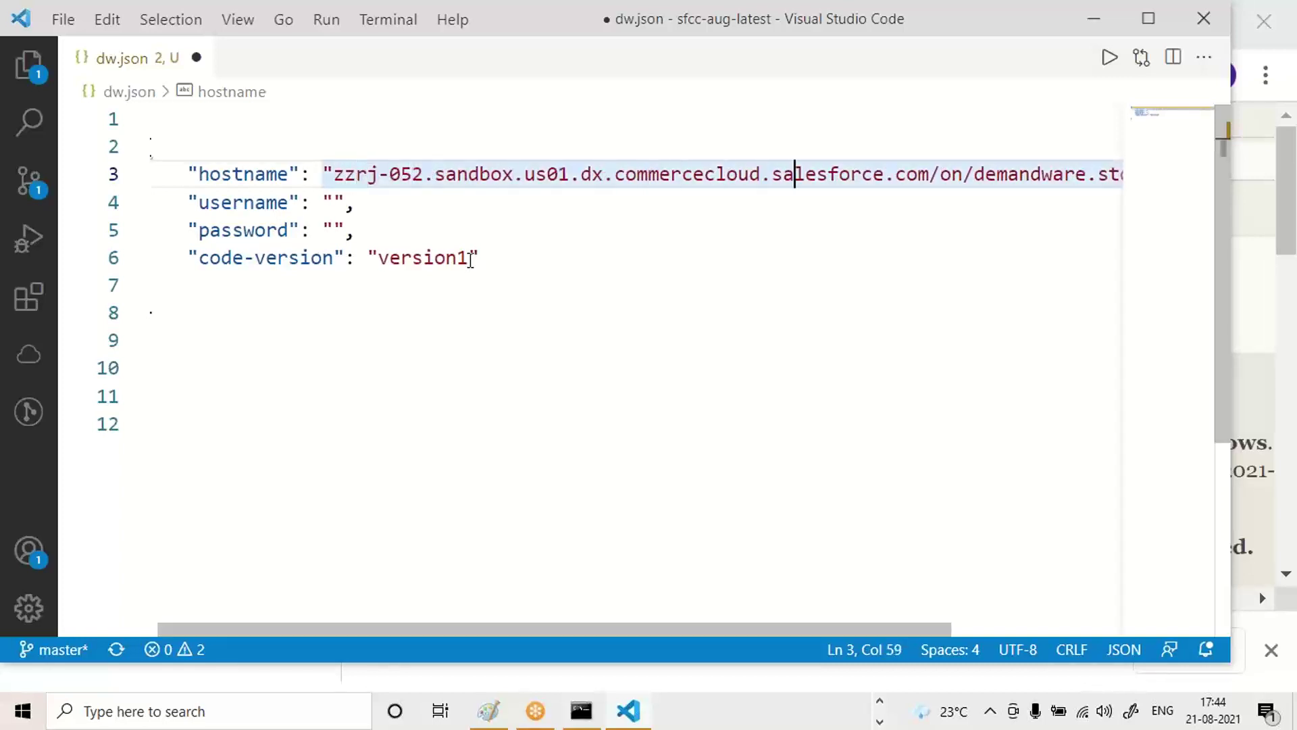
{"action": "key", "text": "Right"}
{"action": "key", "text": "Right"}
{"action": "key", "text": "Right"}
{"action": "key", "text": "Right"}
{"action": "key", "text": "Right"}
{"action": "key", "text": "Right"}
{"action": "key", "text": "Right"}
{"action": "key", "text": "Right"}
{"action": "key", "text": "Right"}
{"action": "key", "text": "Right"}
{"action": "key", "text": "Right"}
{"action": "key", "text": "Right"}
{"action": "key", "text": "shift+Right"}
{"action": "key", "text": "shift+Right"}
{"action": "key", "text": "shift+Right"}
{"action": "key", "text": "shift+Right"}
{"action": "key", "text": "shift+Right"}
{"action": "key", "text": "shift+Right"}
{"action": "key", "text": "shift+Right"}
{"action": "key", "text": "shift+Right"}
{"action": "key", "text": "shift+Right"}
{"action": "key", "text": "shift+Right"}
{"action": "key", "text": "shift+Right"}
{"action": "key", "text": "shift+Right"}
{"action": "key", "text": "shift+Right"}
{"action": "key", "text": "shift+Right"}
{"action": "key", "text": "shift+Right"}
{"action": "key", "text": "shift+Right"}
{"action": "key", "text": "shift+Right"}
{"action": "key", "text": "shift+Right"}
{"action": "key", "text": "shift+Right"}
{"action": "key", "text": "shift+Right"}
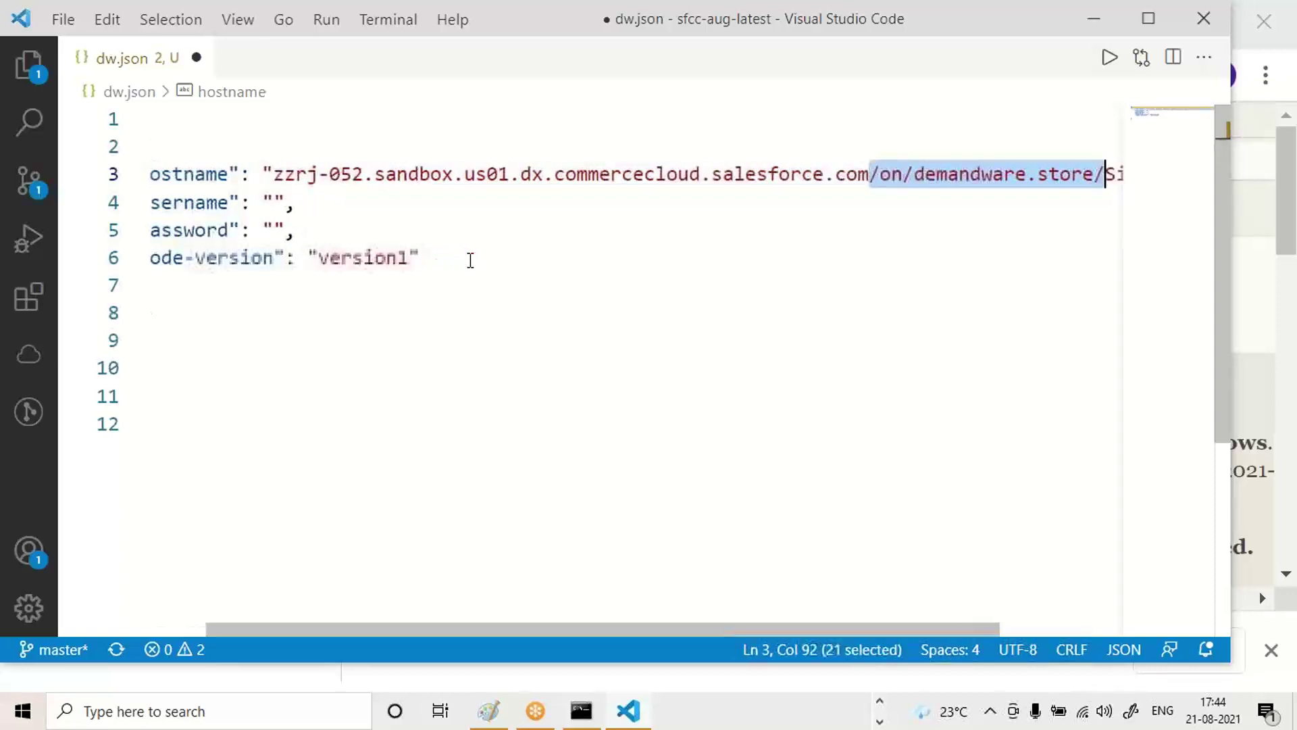
{"action": "key", "text": "shift+Right"}
{"action": "key", "text": "shift+Right"}
{"action": "key", "text": "shift+Right"}
{"action": "key", "text": "shift+Right"}
{"action": "key", "text": "shift+Right"}
{"action": "key", "text": "shift+Right"}
{"action": "key", "text": "shift+Right"}
{"action": "key", "text": "shift+Right"}
{"action": "key", "text": "shift+Right"}
{"action": "key", "text": "shift+Right"}
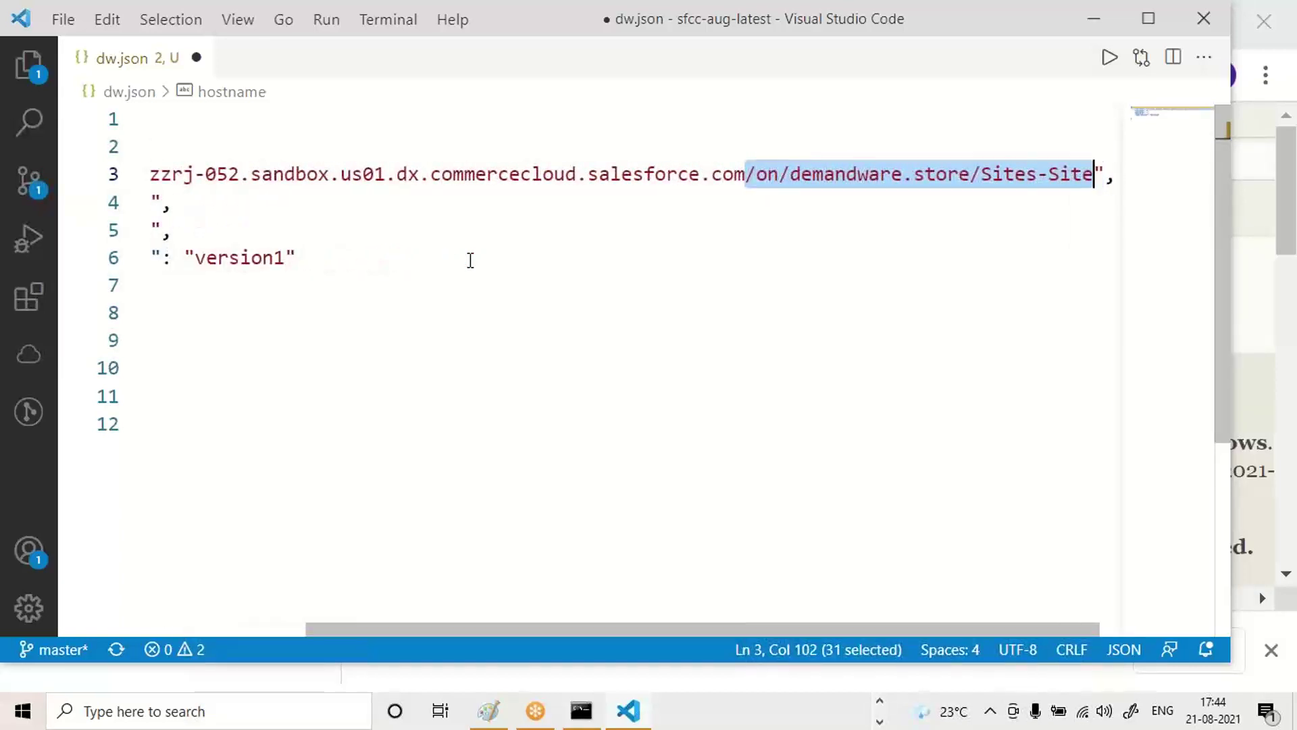
{"action": "key", "text": "BackSpace"}
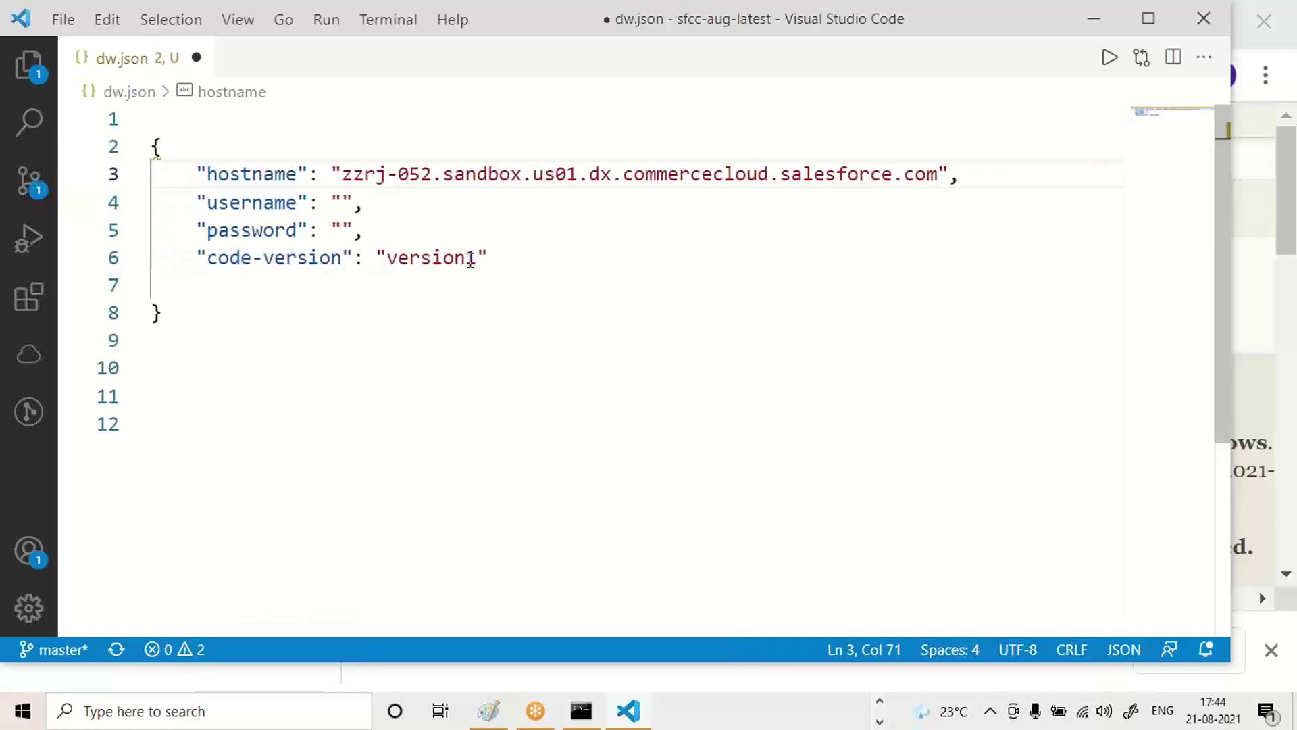
{"action": "key", "text": "Down"}
{"action": "key", "text": "Down"}
{"action": "key", "text": "Down"}
{"action": "key", "text": "Down"}
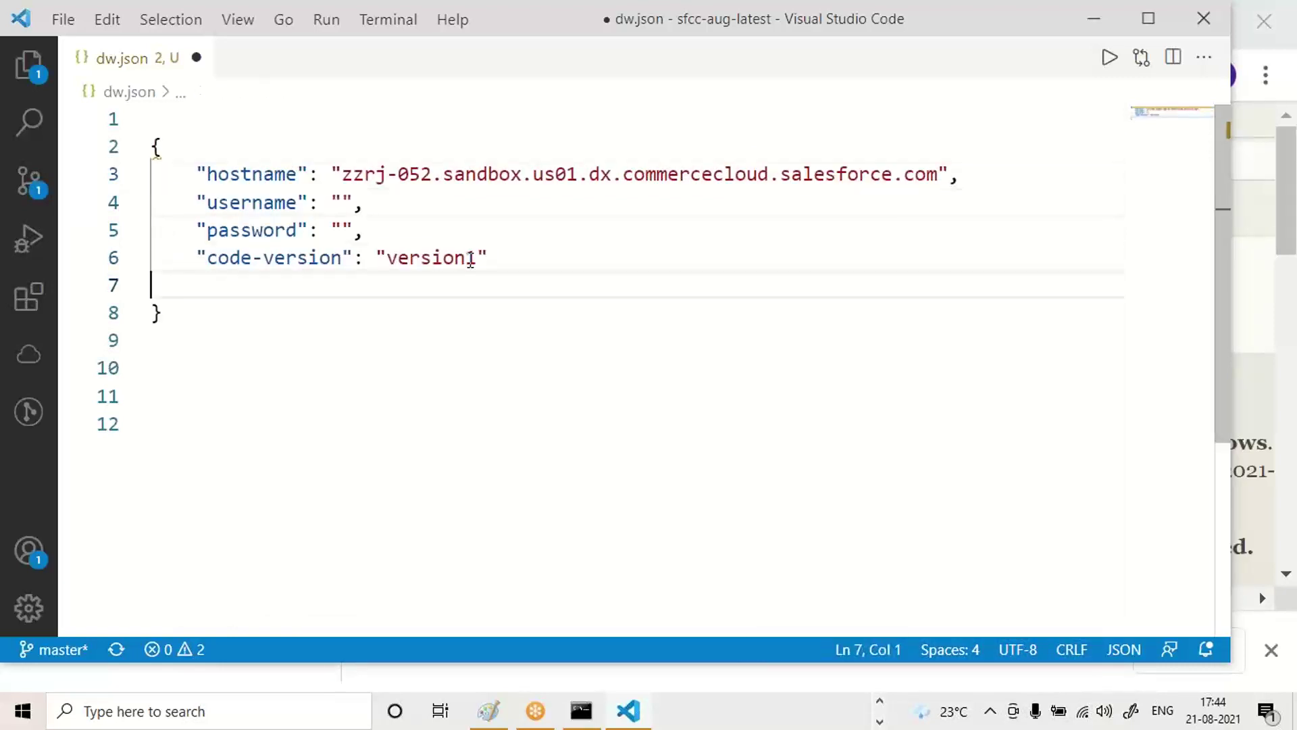
{"action": "key", "text": "Up"}
{"action": "key", "text": "Up"}
{"action": "key", "text": "Up"}
{"action": "key", "text": "Up"}
{"action": "key", "text": "Down"}
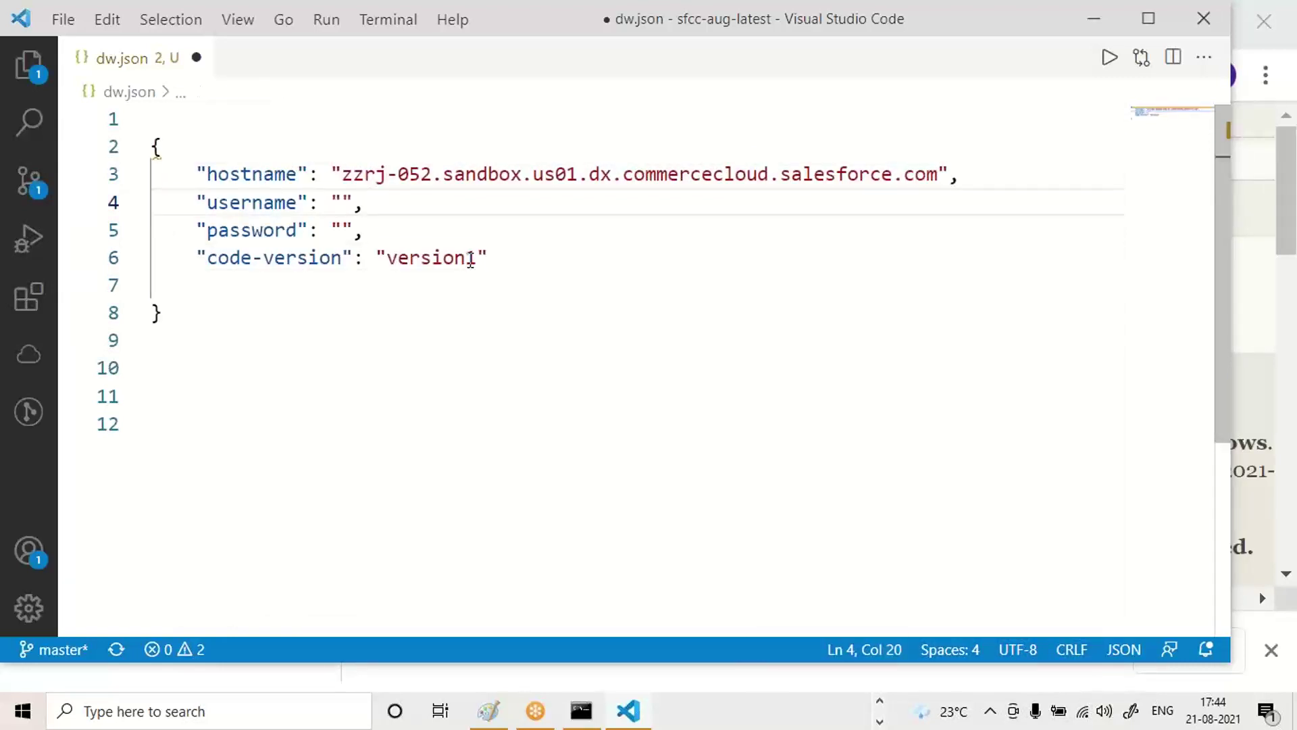
{"action": "key", "text": "Left"}
{"action": "key", "text": "Left"}
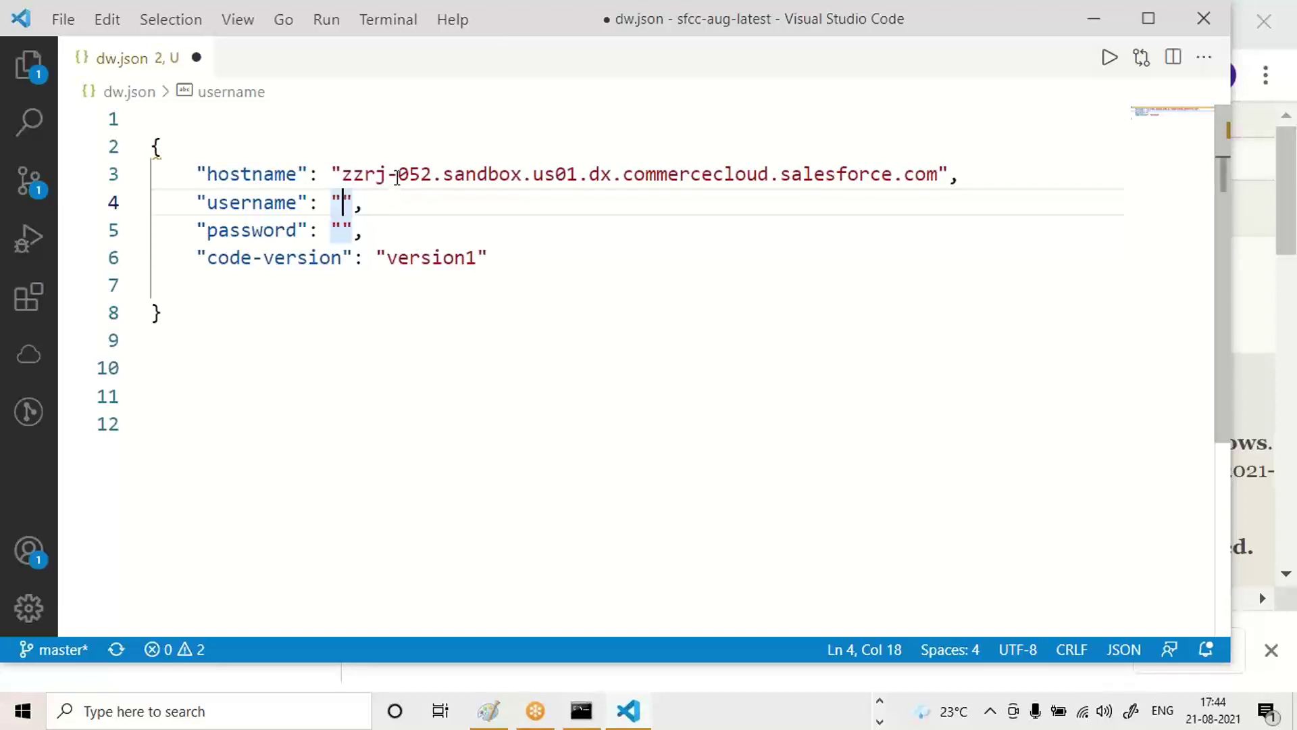
Fill the username with the account e-mail and the password with the account password.
{"action": "mouse_move", "coordinate": [391, 177]}
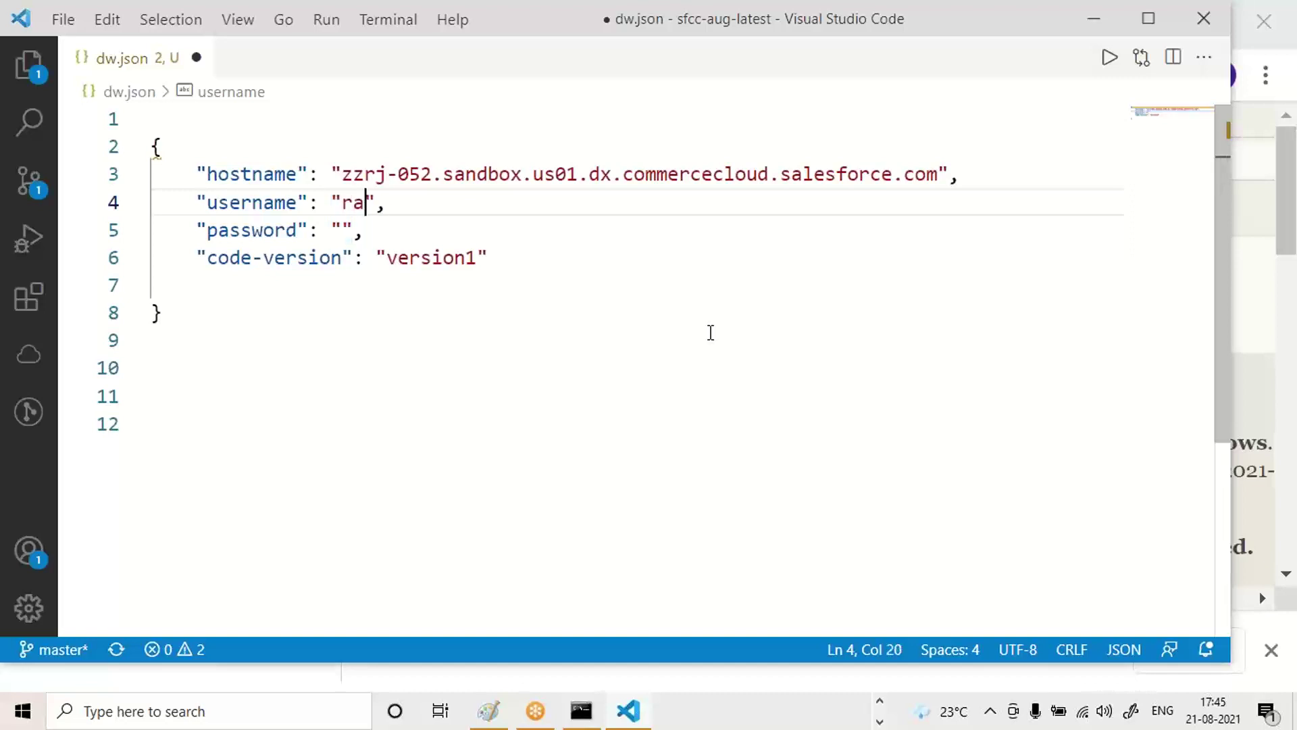
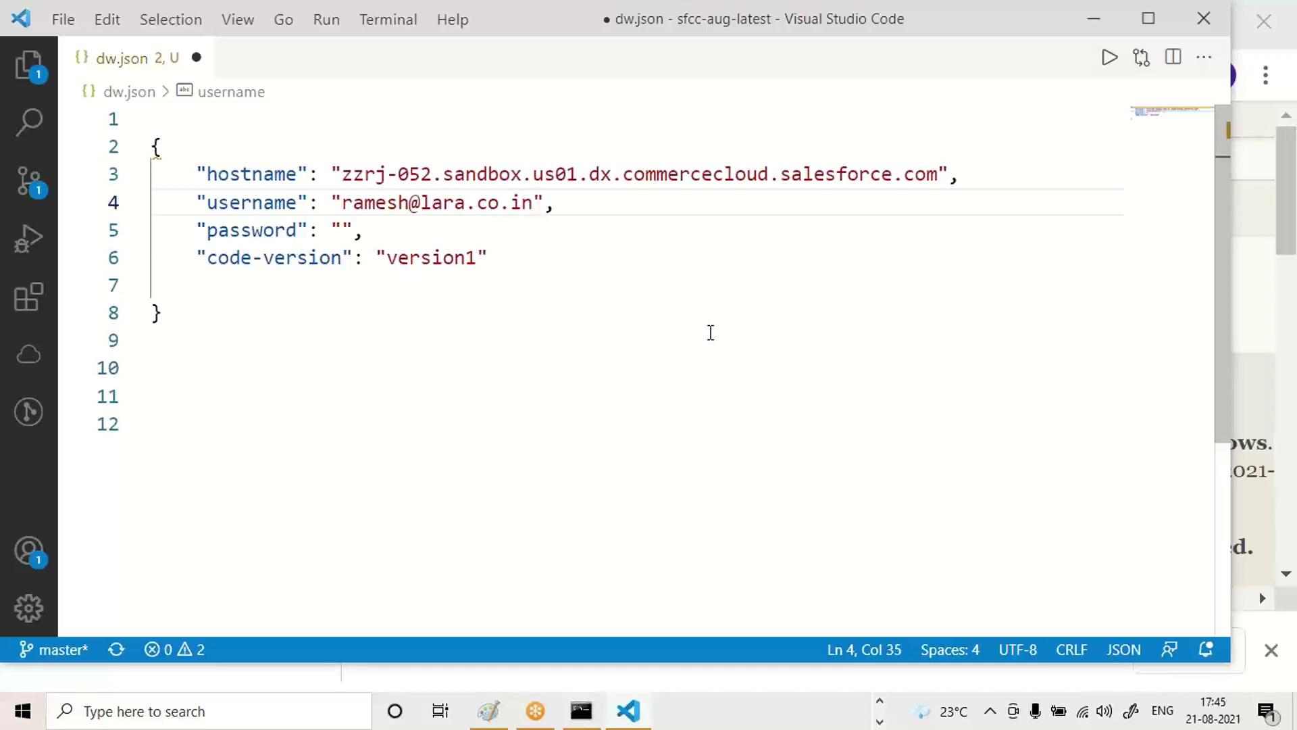
{"action": "key", "text": "Down"}
{"action": "key", "text": "Left"}
{"action": "key", "text": "Left"}
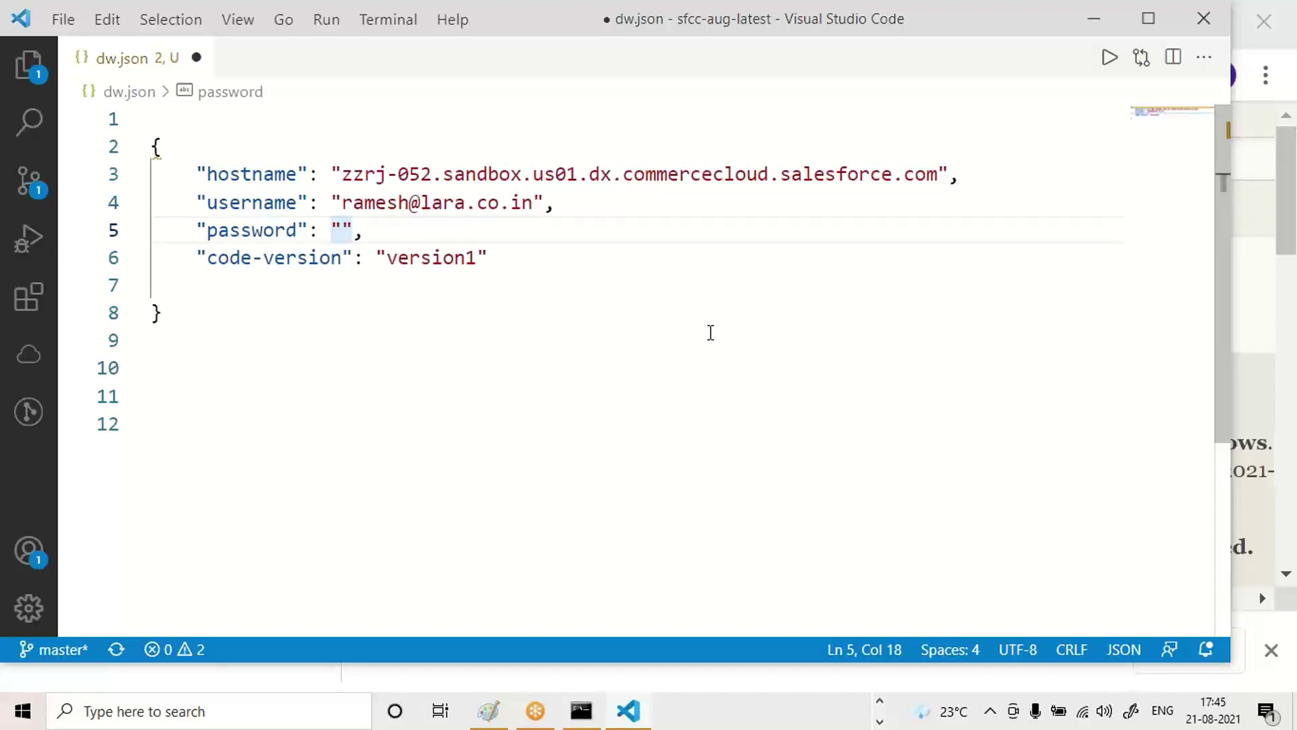
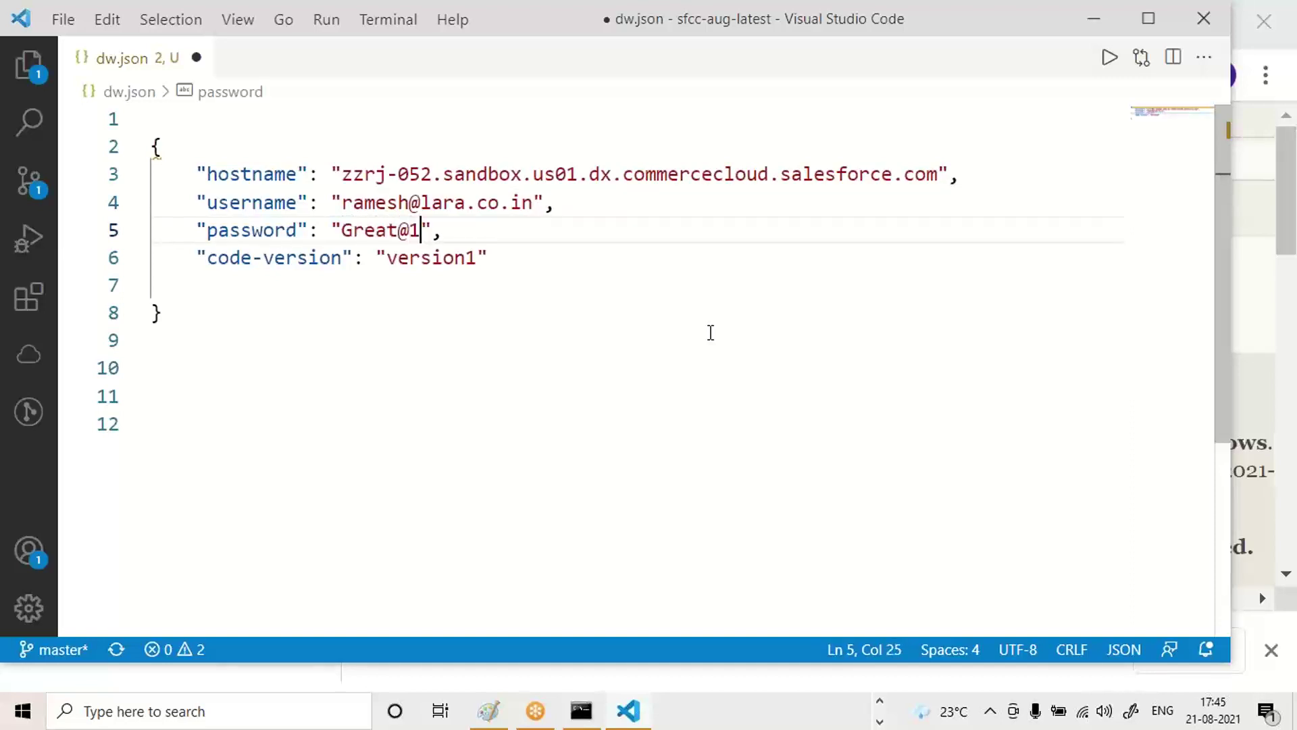
{"action": "key", "text": "Down"}
{"action": "key", "text": "Right"}
{"action": "key", "text": "Right"}
{"action": "key", "text": "Right"}
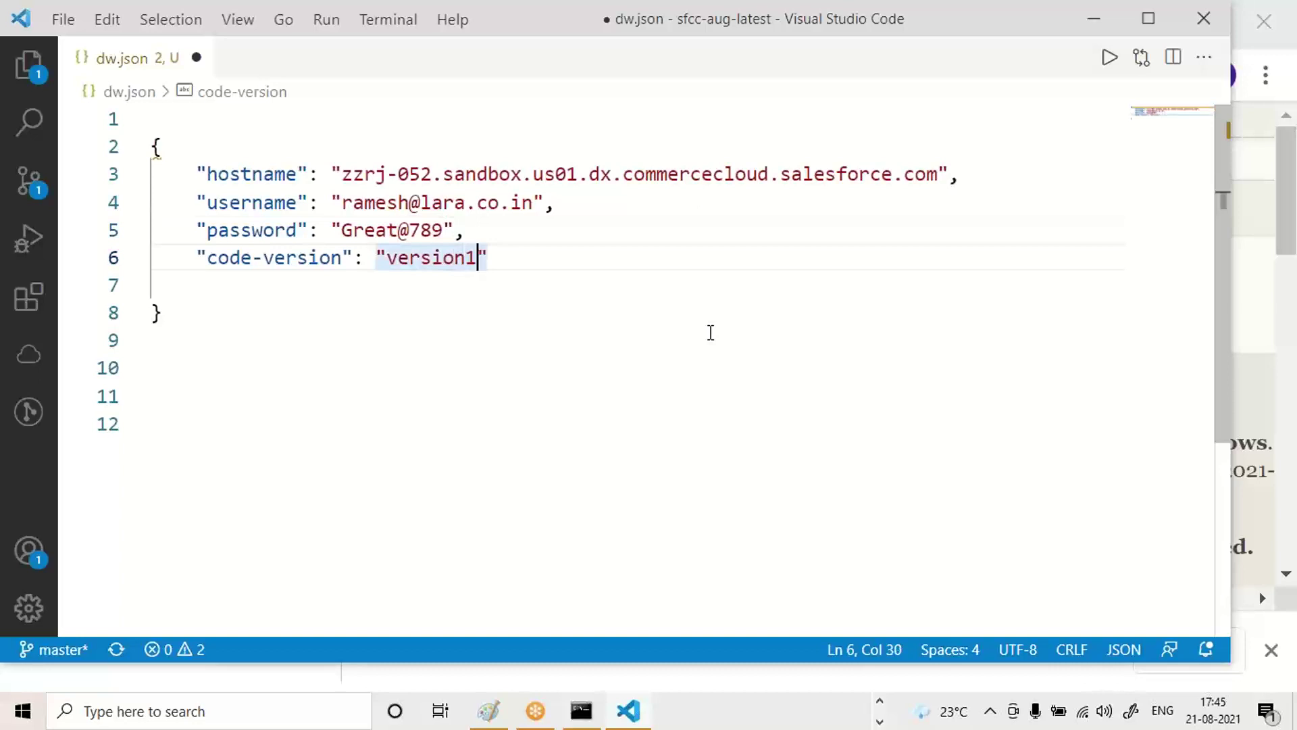
Change code-version to saturdayv1, save, and remove the blank line before the closing brace.
{"action": "key", "text": "ctrl+shift+Left"}
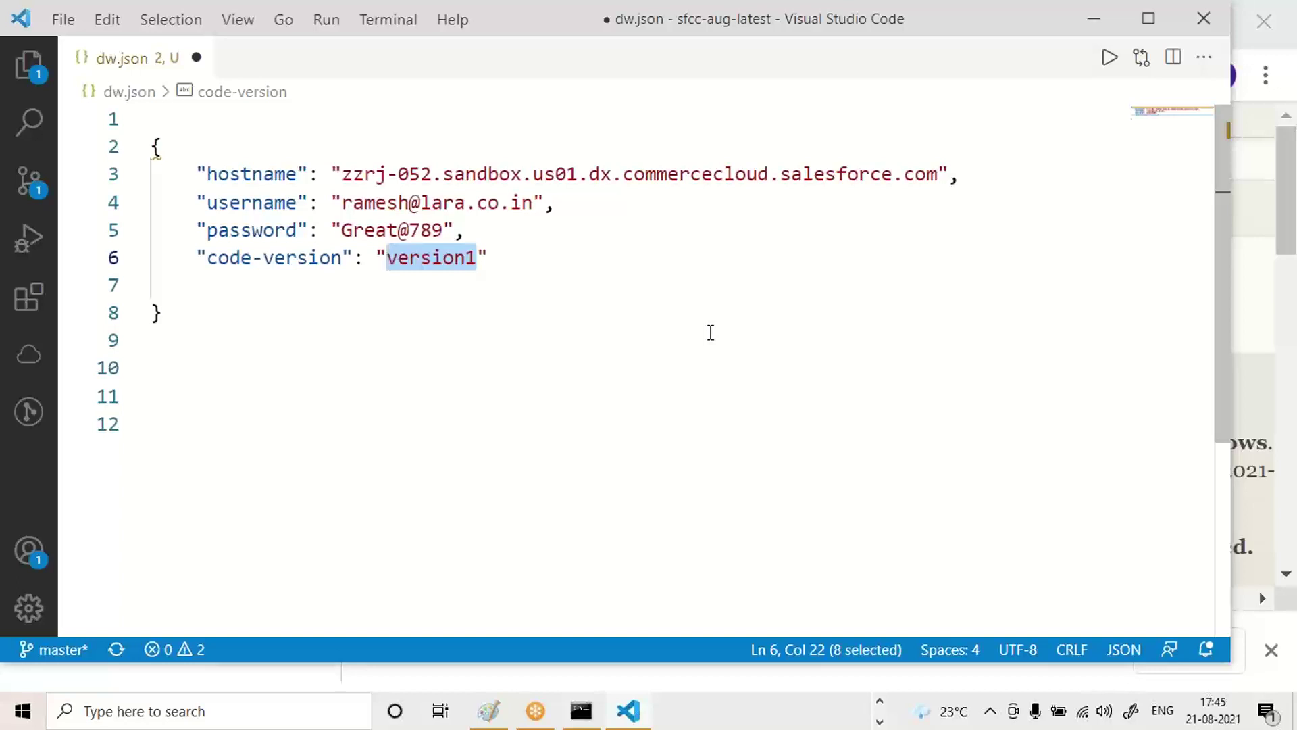
{"action": "type", "text": "sat"}
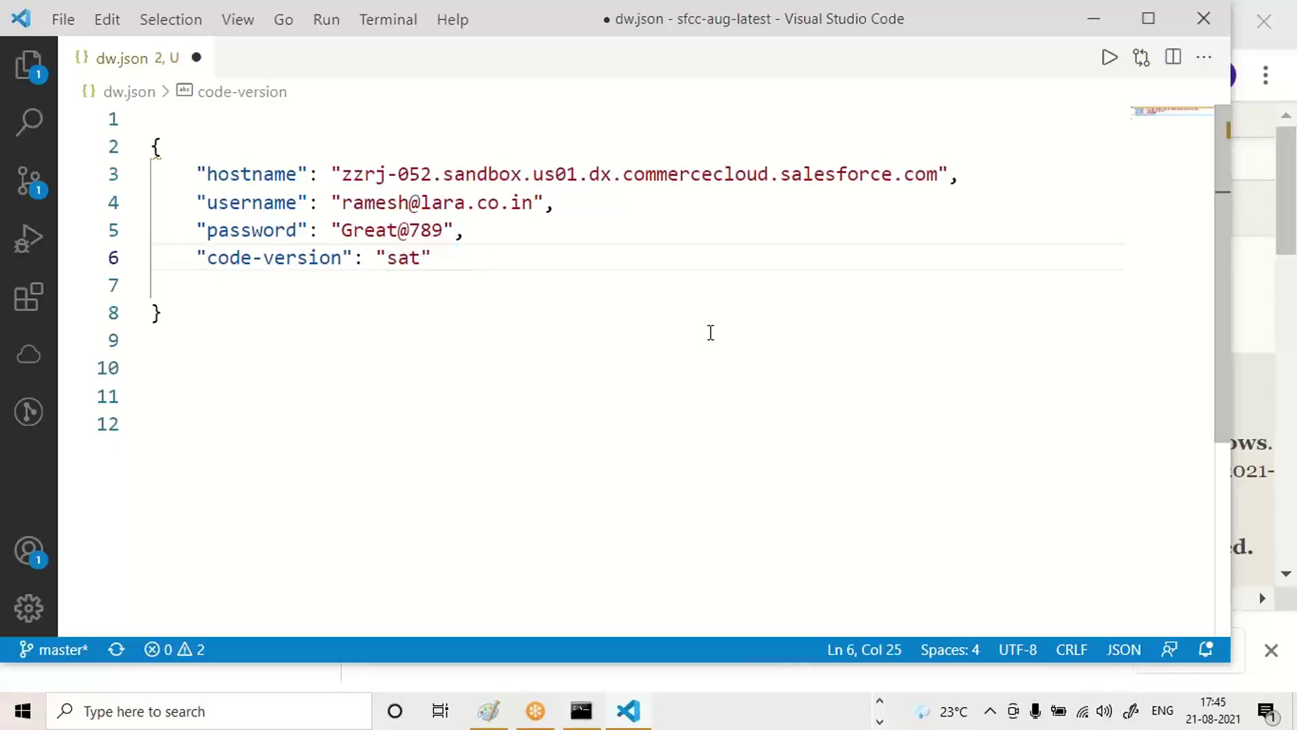
{"action": "type", "text": "urday"}
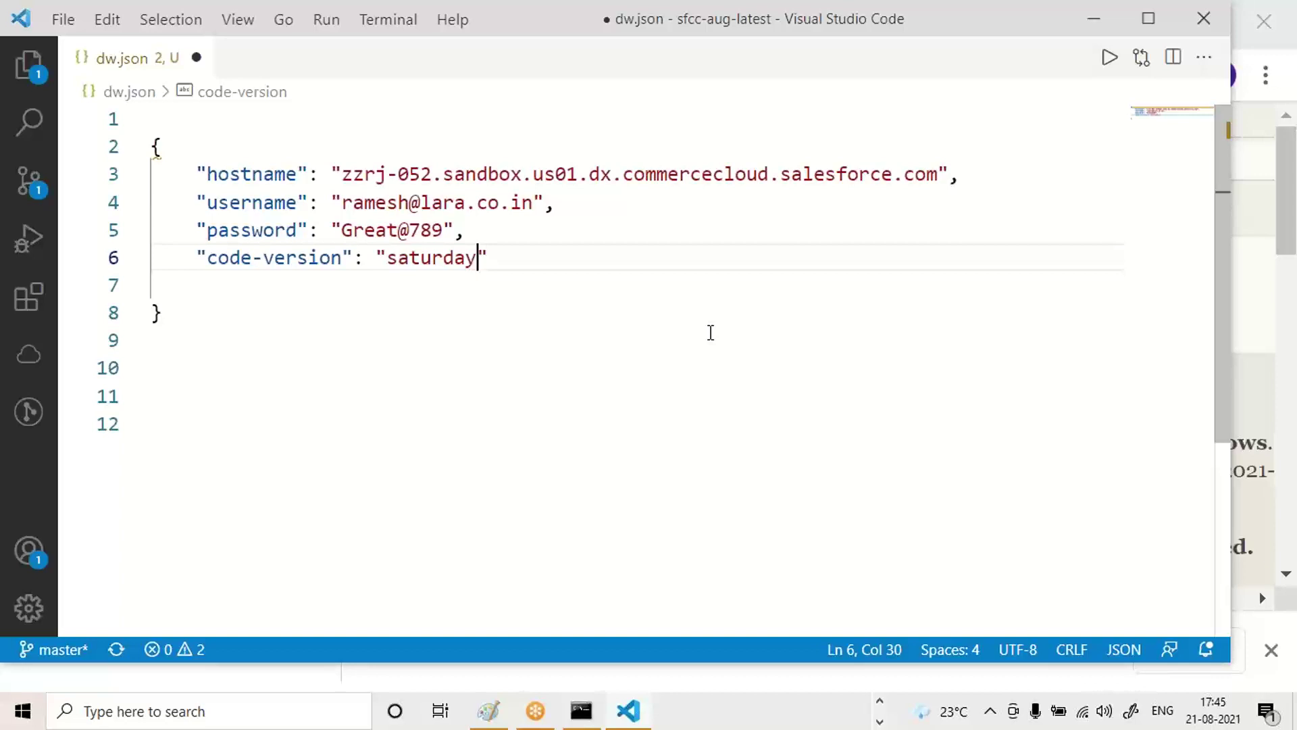
{"action": "type", "text": "v1"}
{"action": "key", "text": "ctrl+s"}
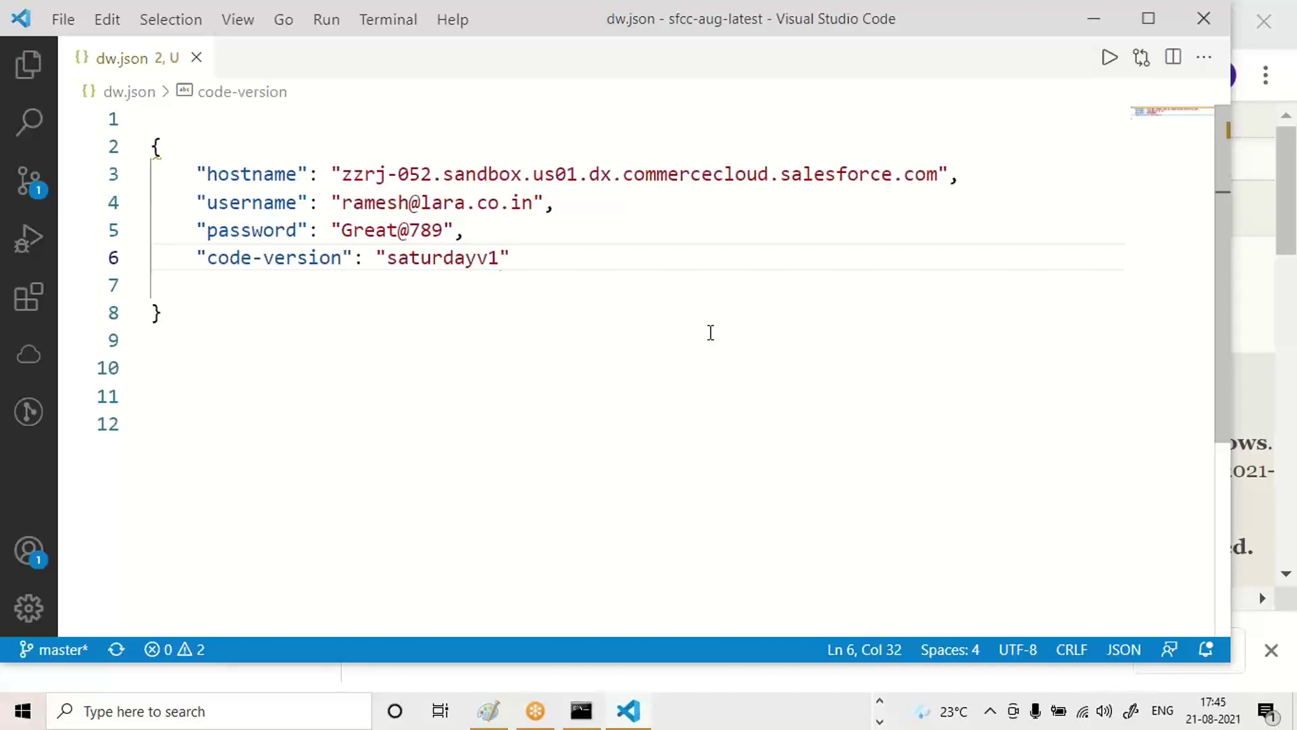
{"action": "key", "text": "Down"}
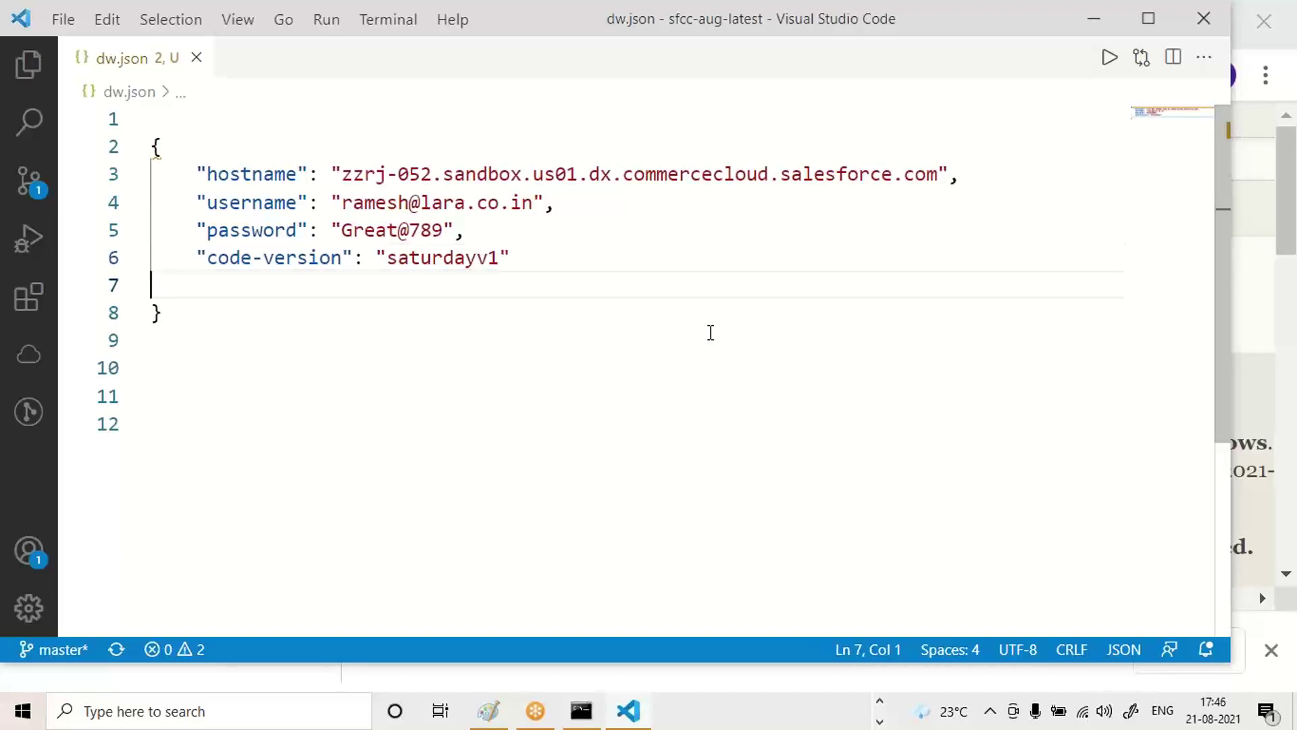
{"action": "key", "text": "Delete"}
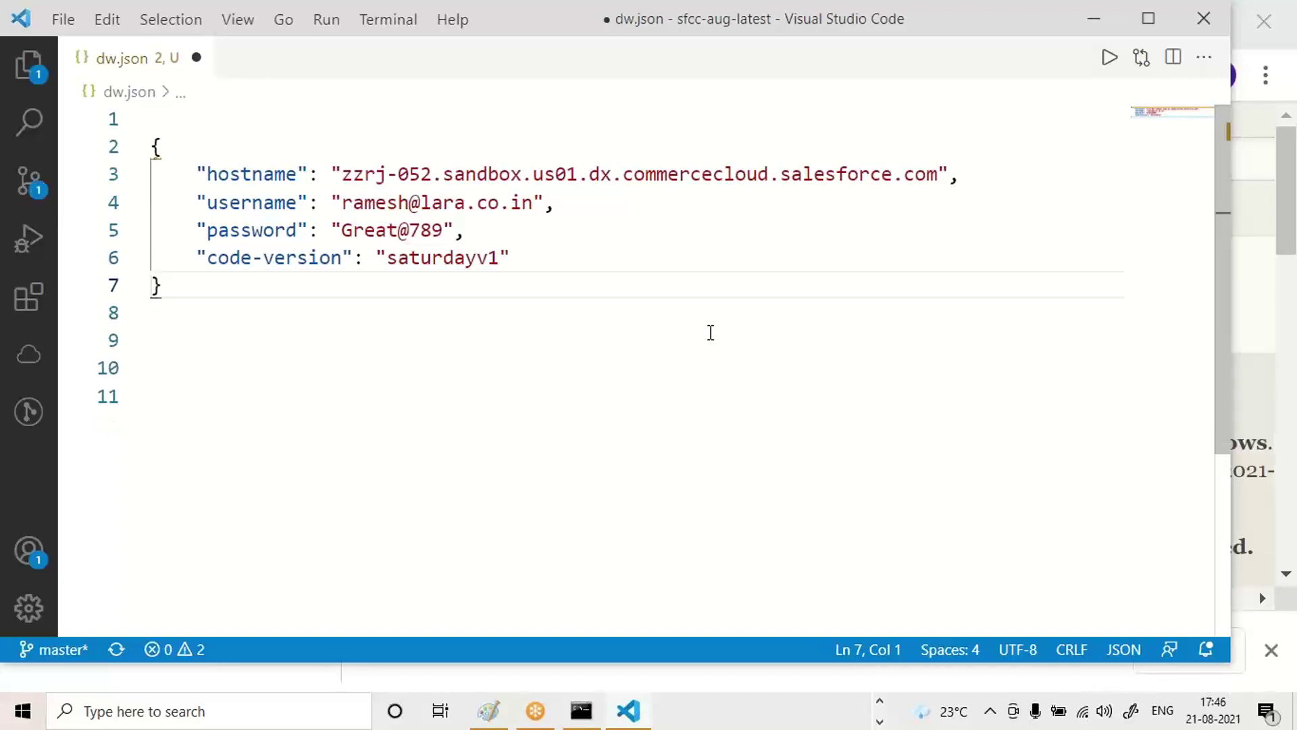
Save dw.json and select the saturdayv1 code-version value.
{"action": "key", "text": "ctrl+s"}
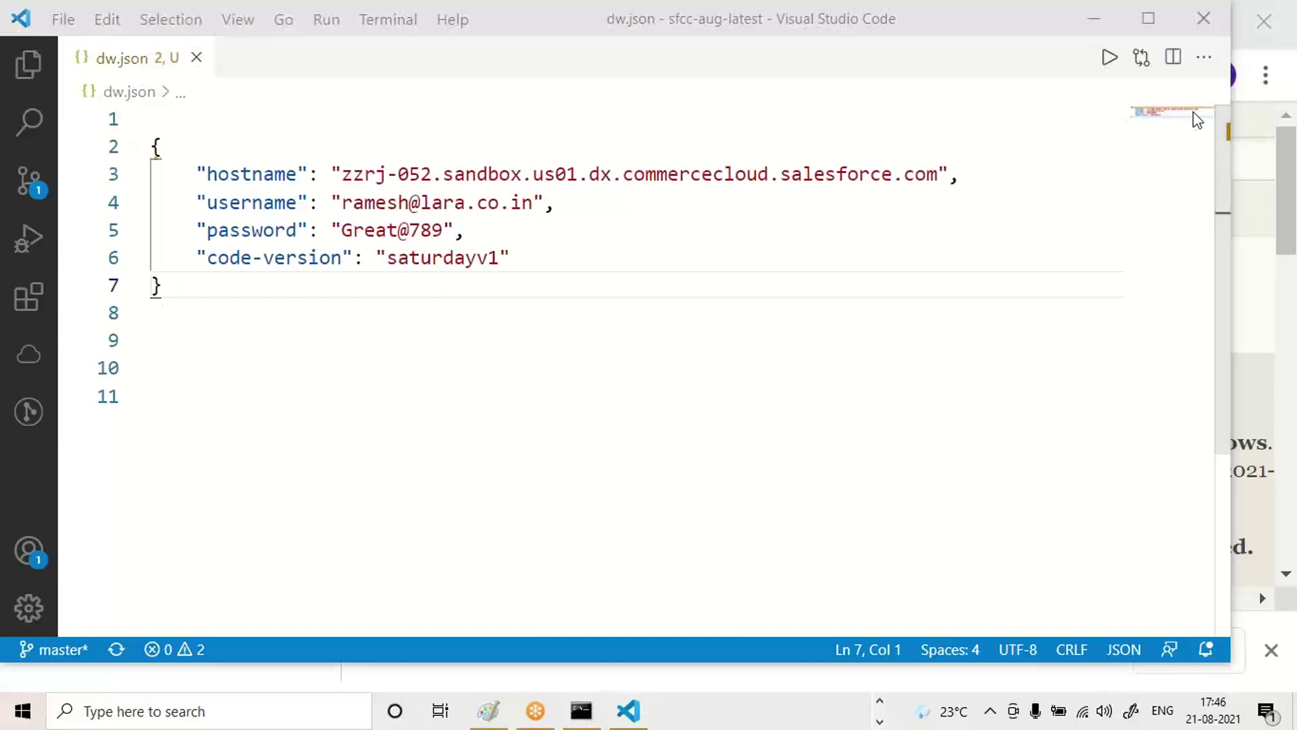
{"action": "key", "text": "ctrl+a"}
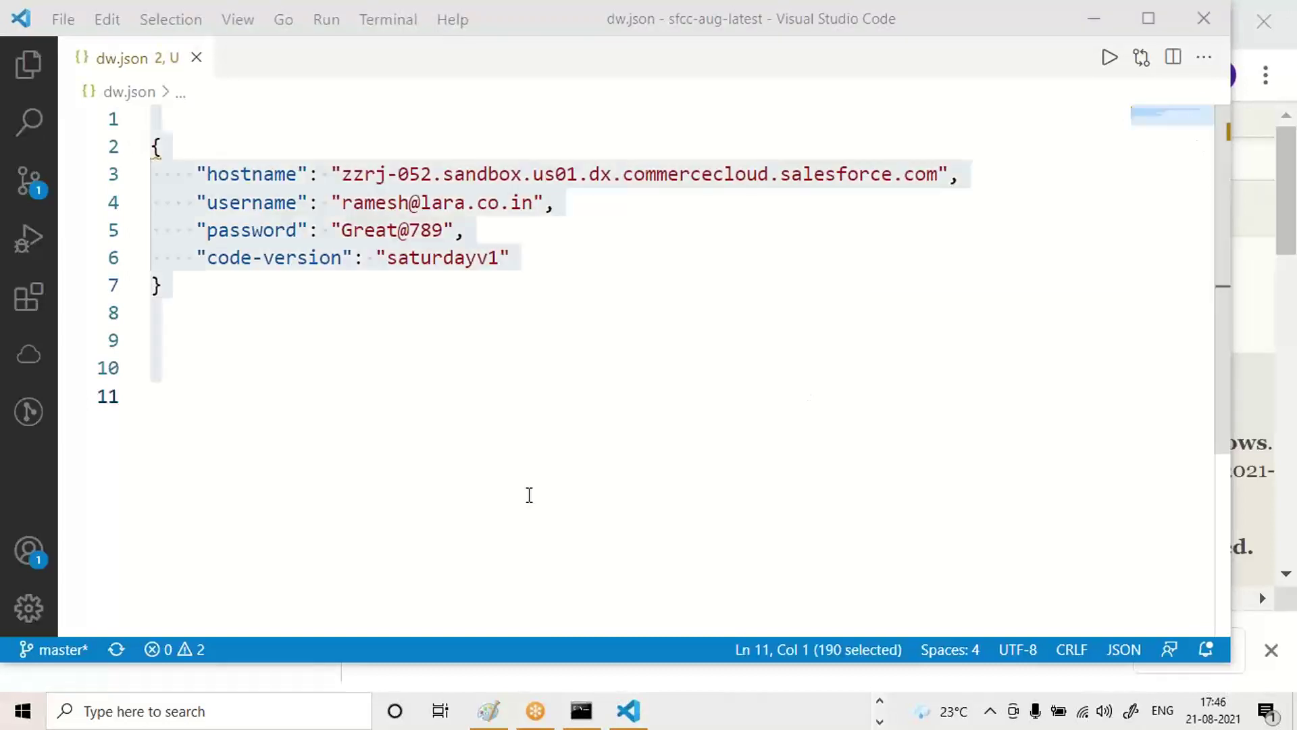
{"action": "left_click", "coordinate": [526, 497]}
{"action": "left_click", "coordinate": [352, 351]}
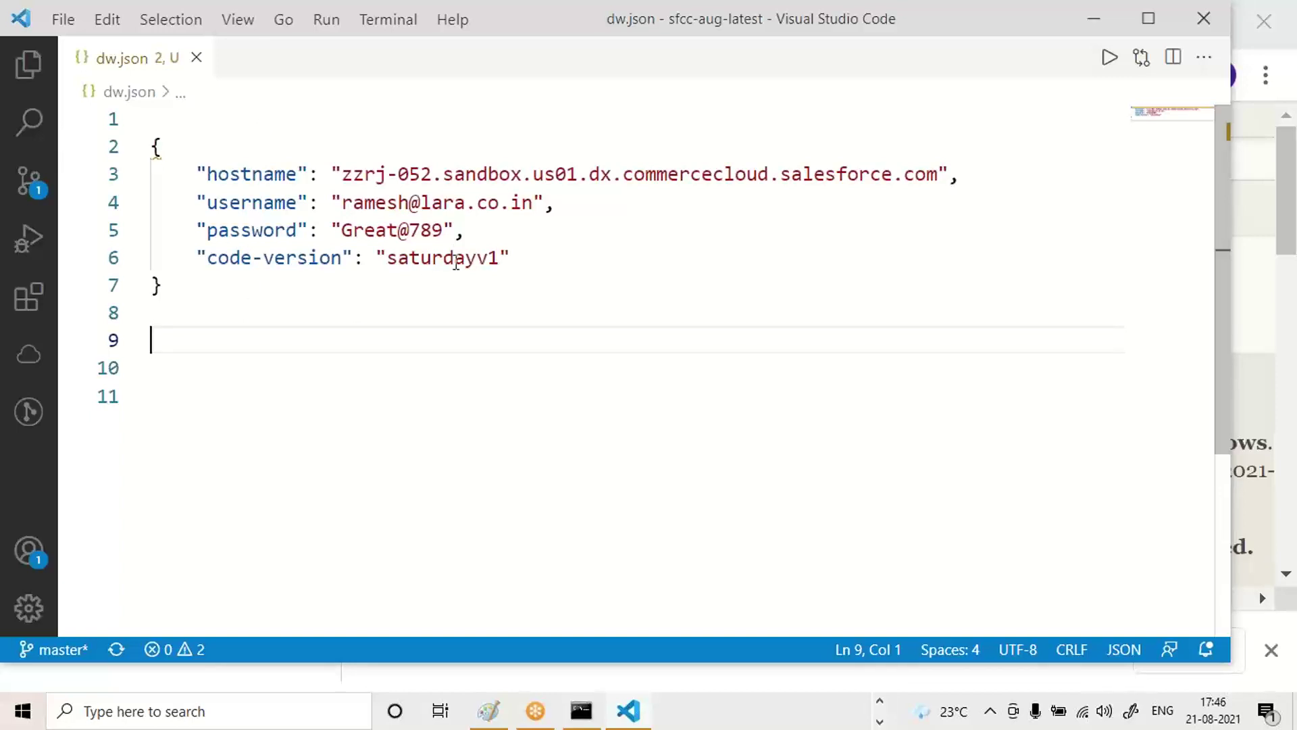
{"action": "double_click", "coordinate": [456, 260]}
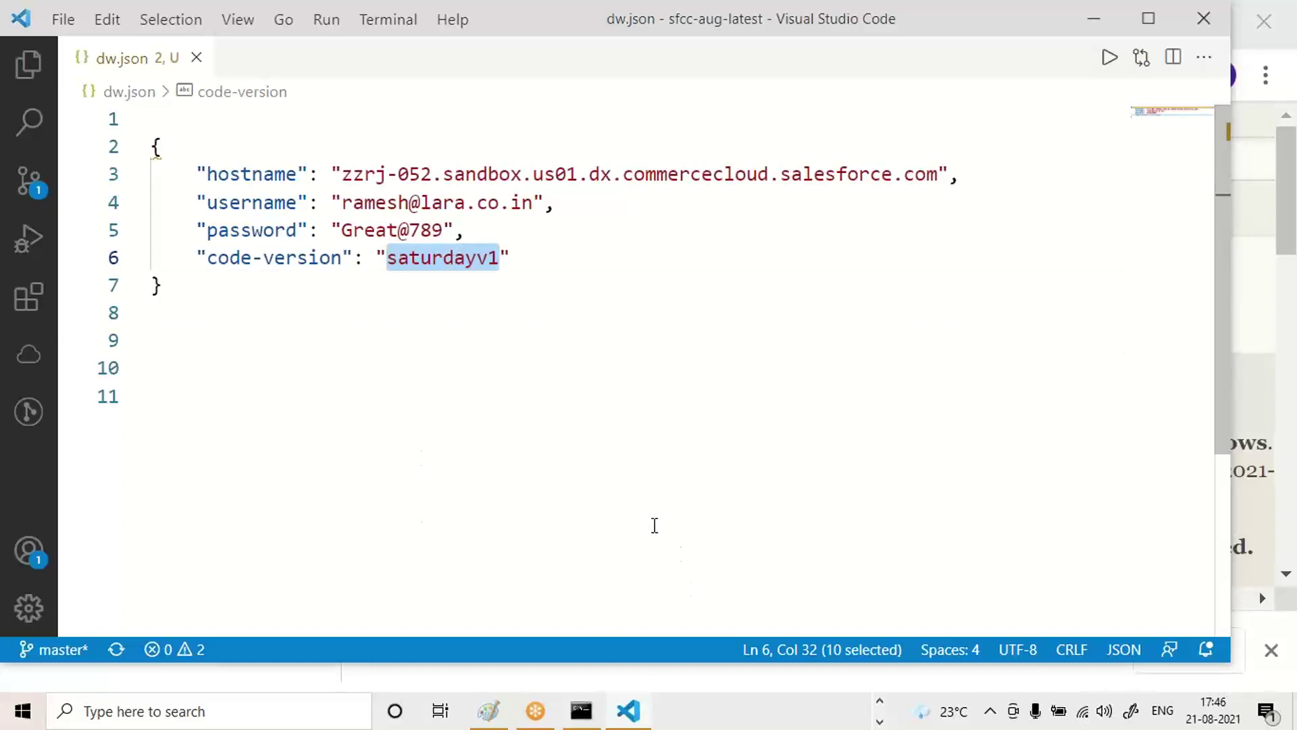
{"action": "key", "text": "alt+Tab"}
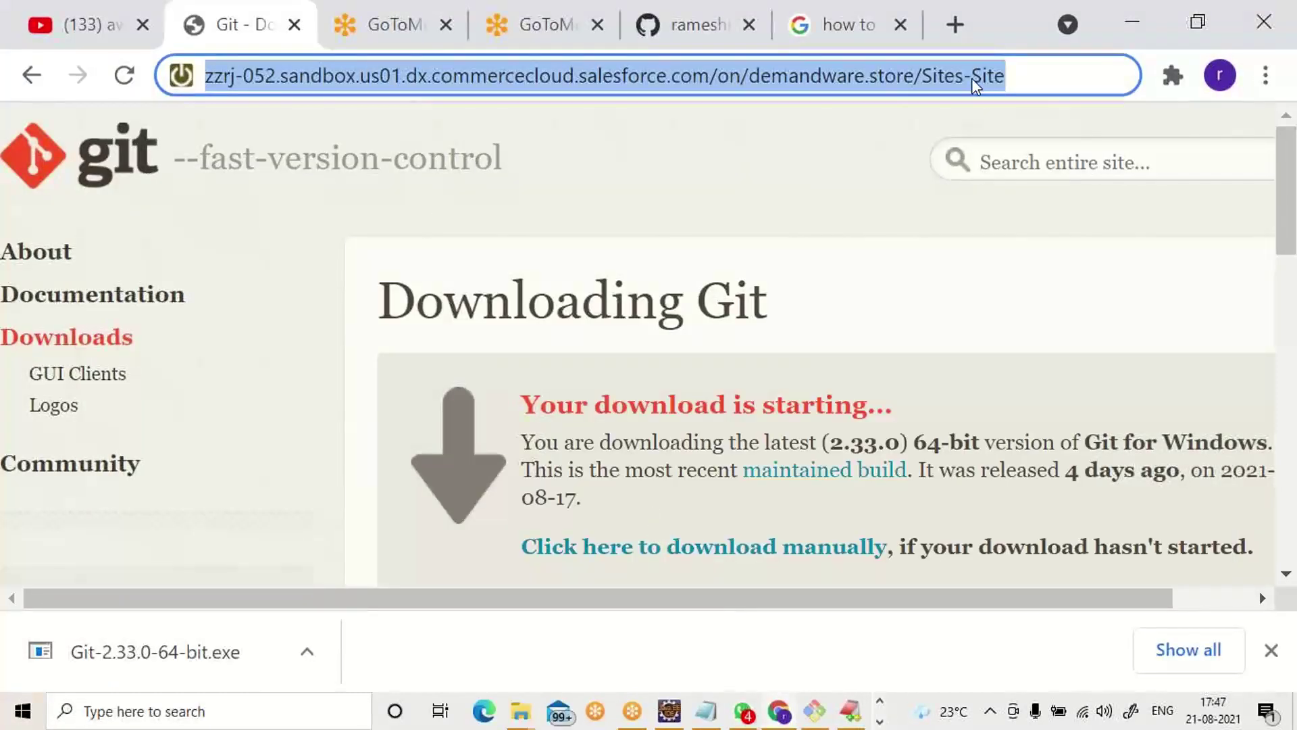
Load the sandbox URL in Chrome, which returns 521 Web Server Is Down, then return to VS Code.
{"action": "key", "text": "alt+Tab"}
{"action": "left_click", "coordinate": [1030, 84]}
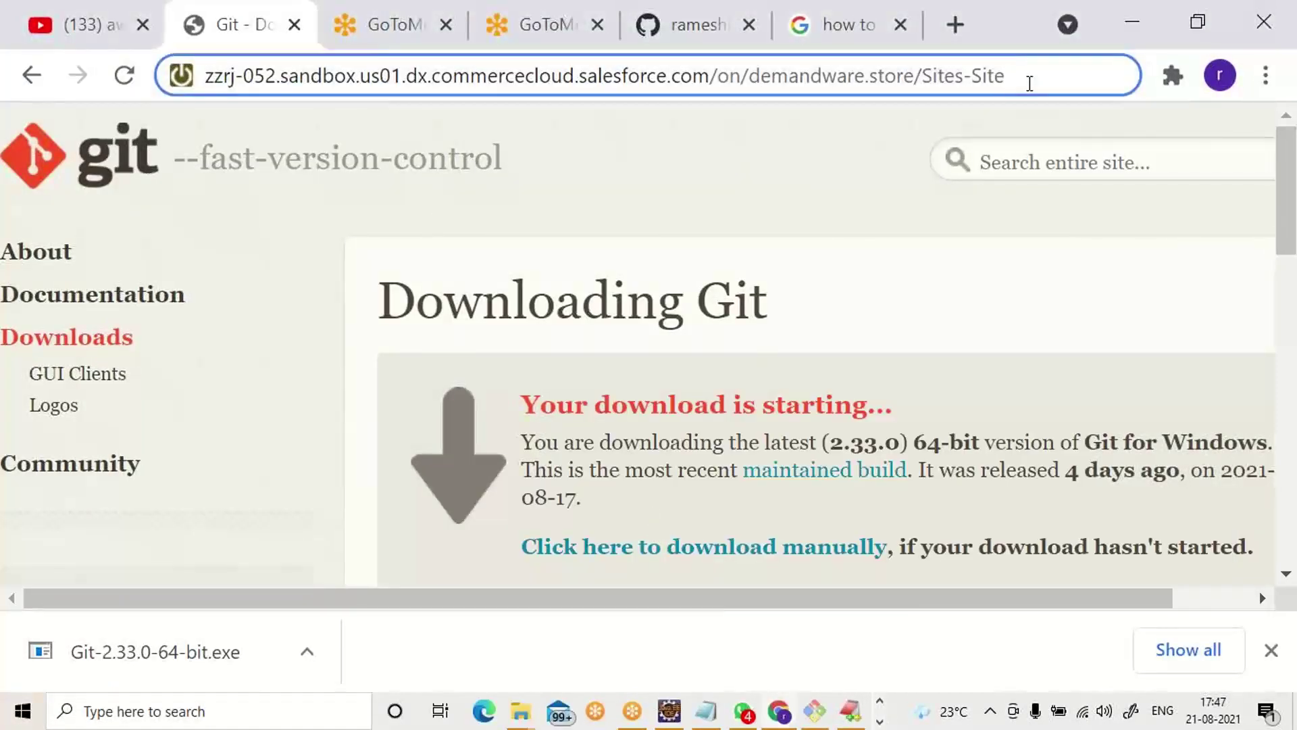
{"action": "key", "text": "Return"}
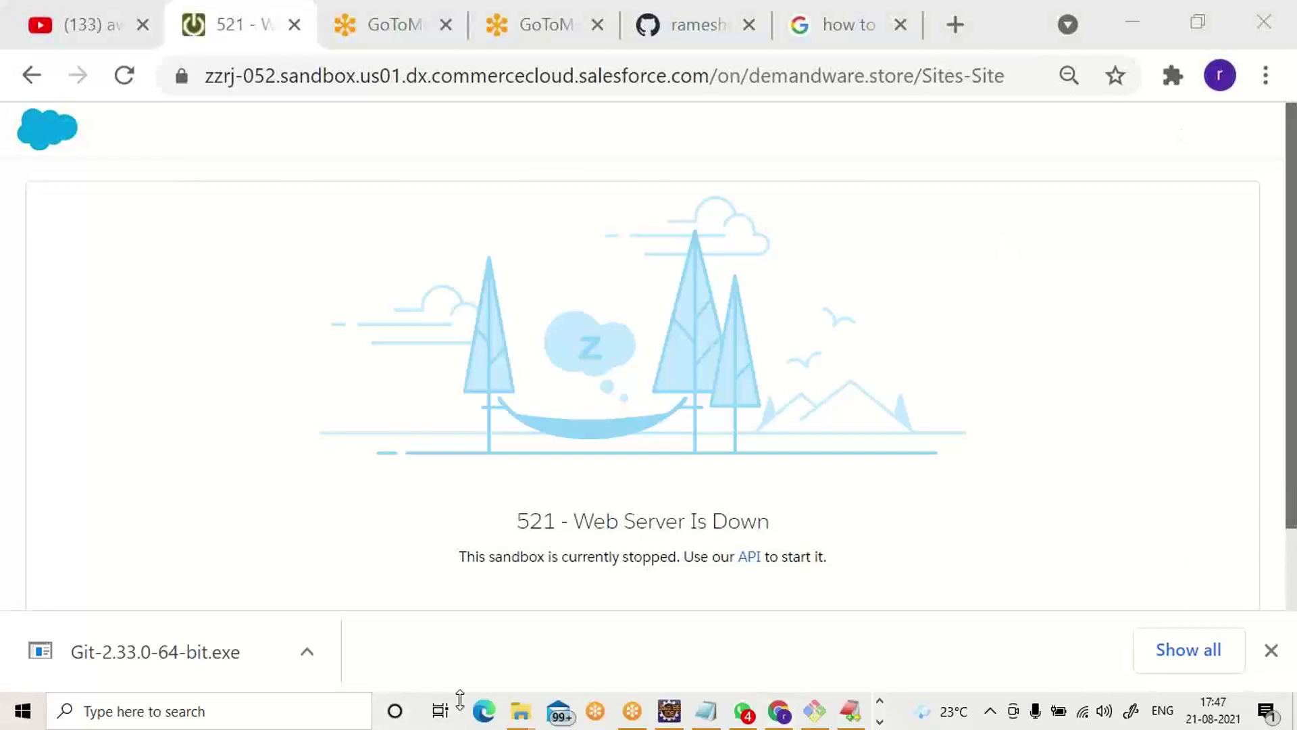
{"action": "key", "text": "alt+Tab"}
{"action": "key", "text": "alt+Tab"}
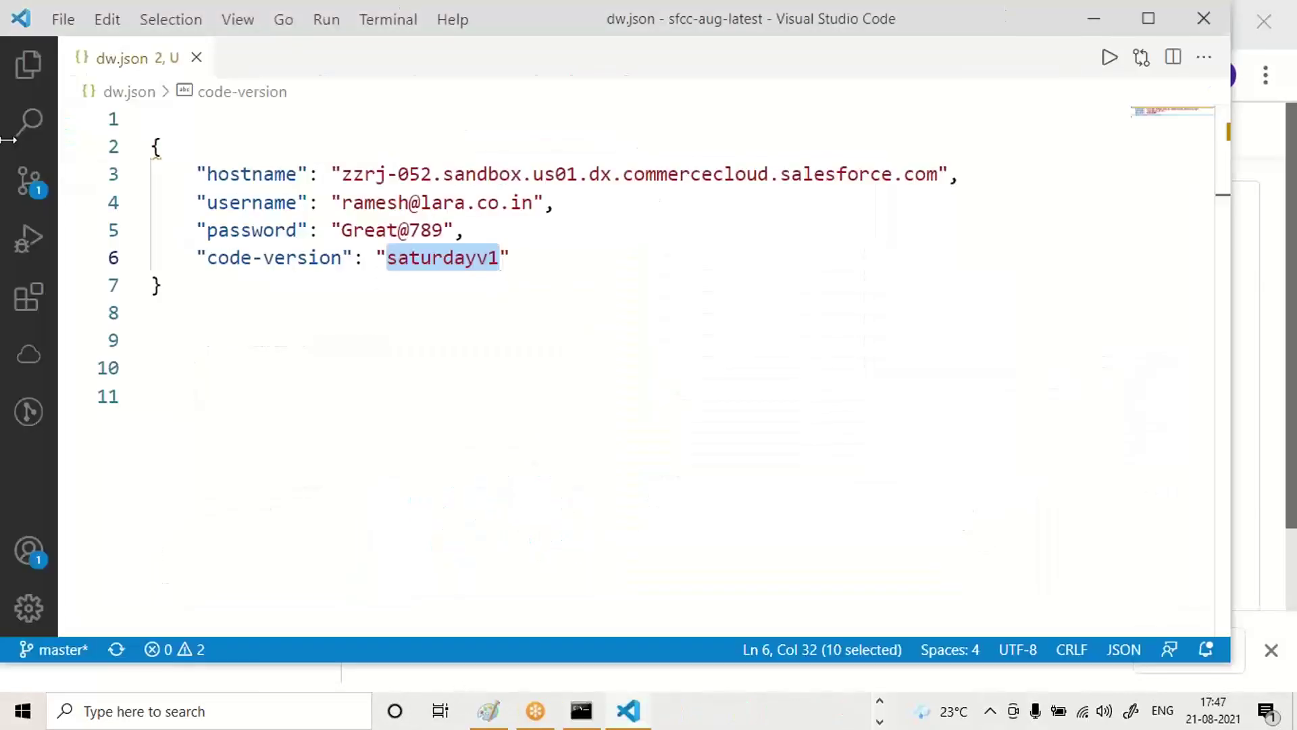
Show the project Explorer and expand the sitegenesis folder.
{"action": "left_click", "coordinate": [24, 70]}
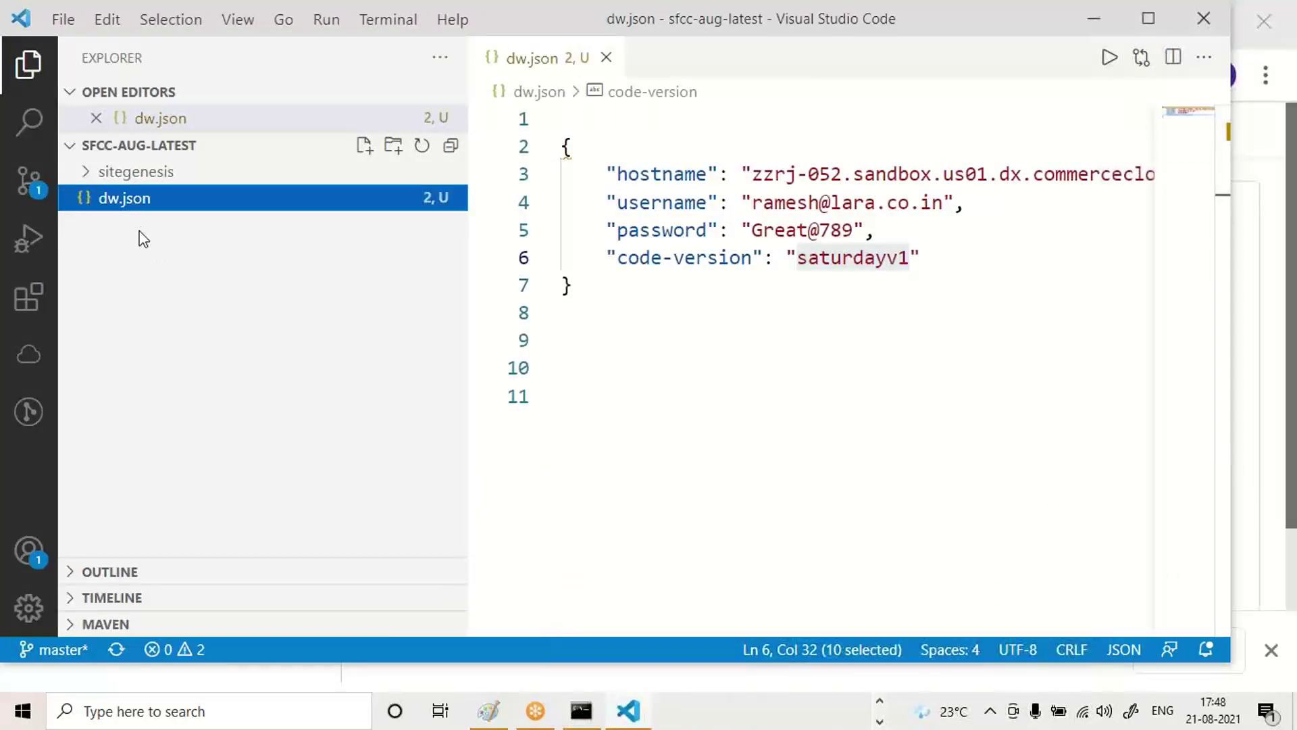
{"action": "left_click", "coordinate": [87, 177]}
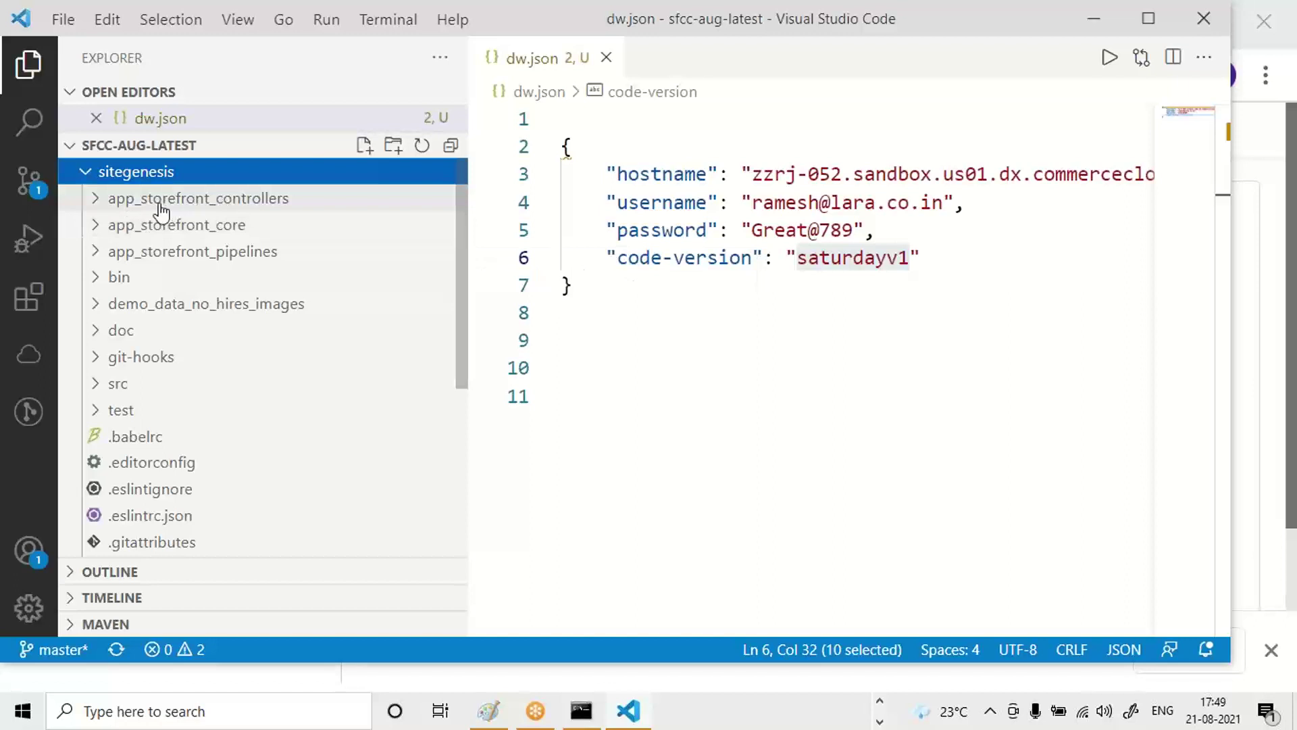
Expand app_storefront_controllers > cartridge > controllers to list files like ABTestEvent.js and Cart.js.
{"action": "left_click", "coordinate": [107, 199]}
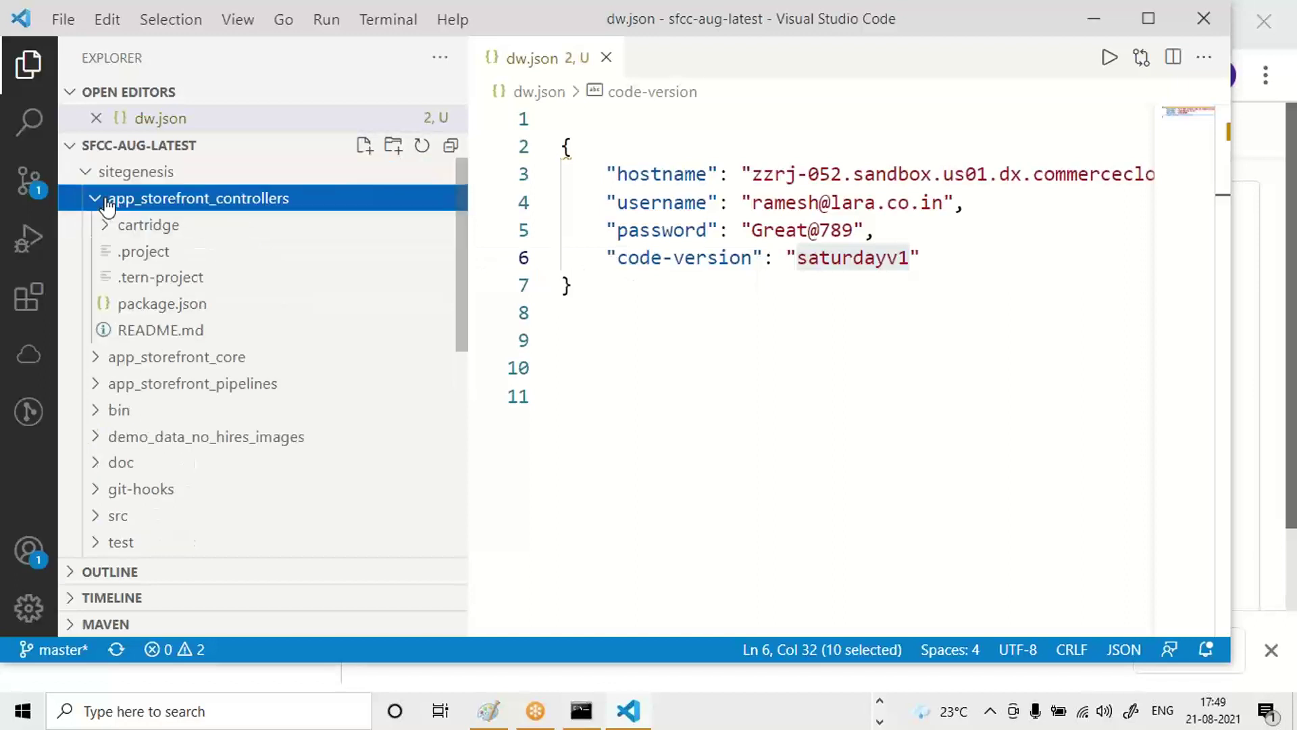
{"action": "left_click", "coordinate": [107, 200]}
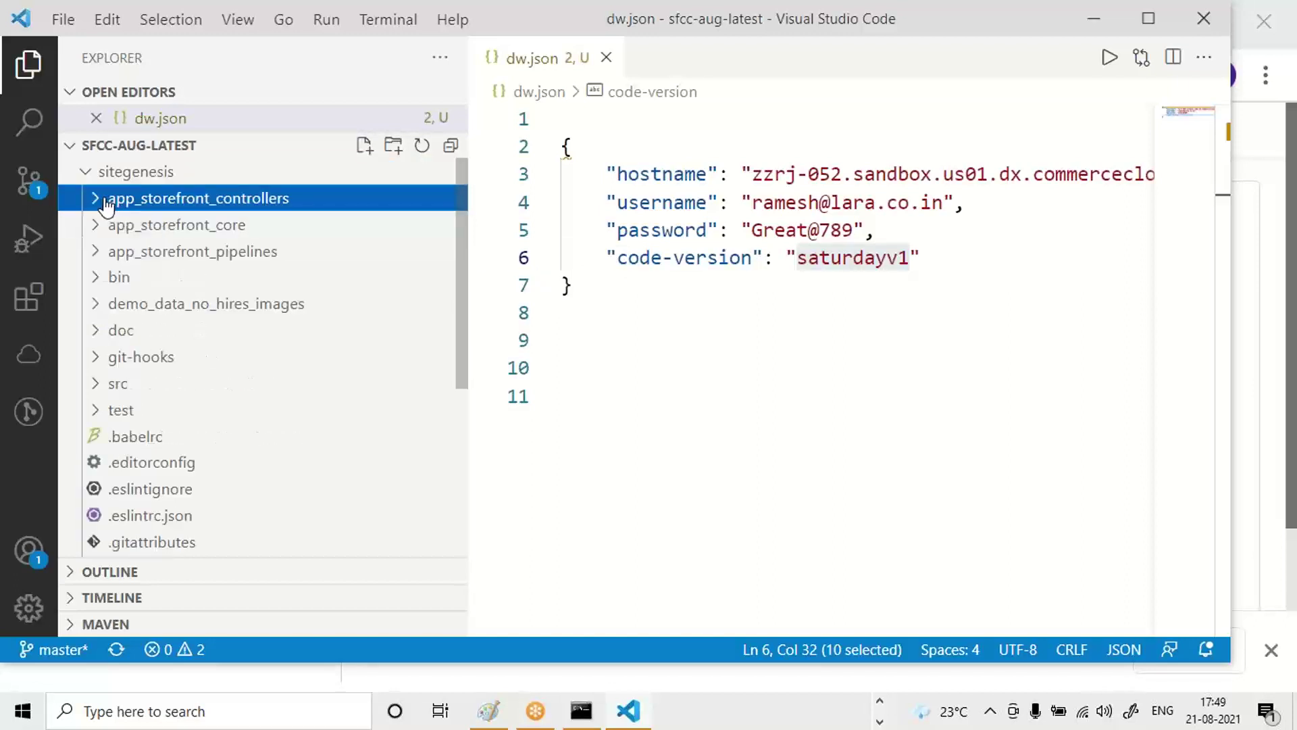
{"action": "left_click", "coordinate": [98, 229]}
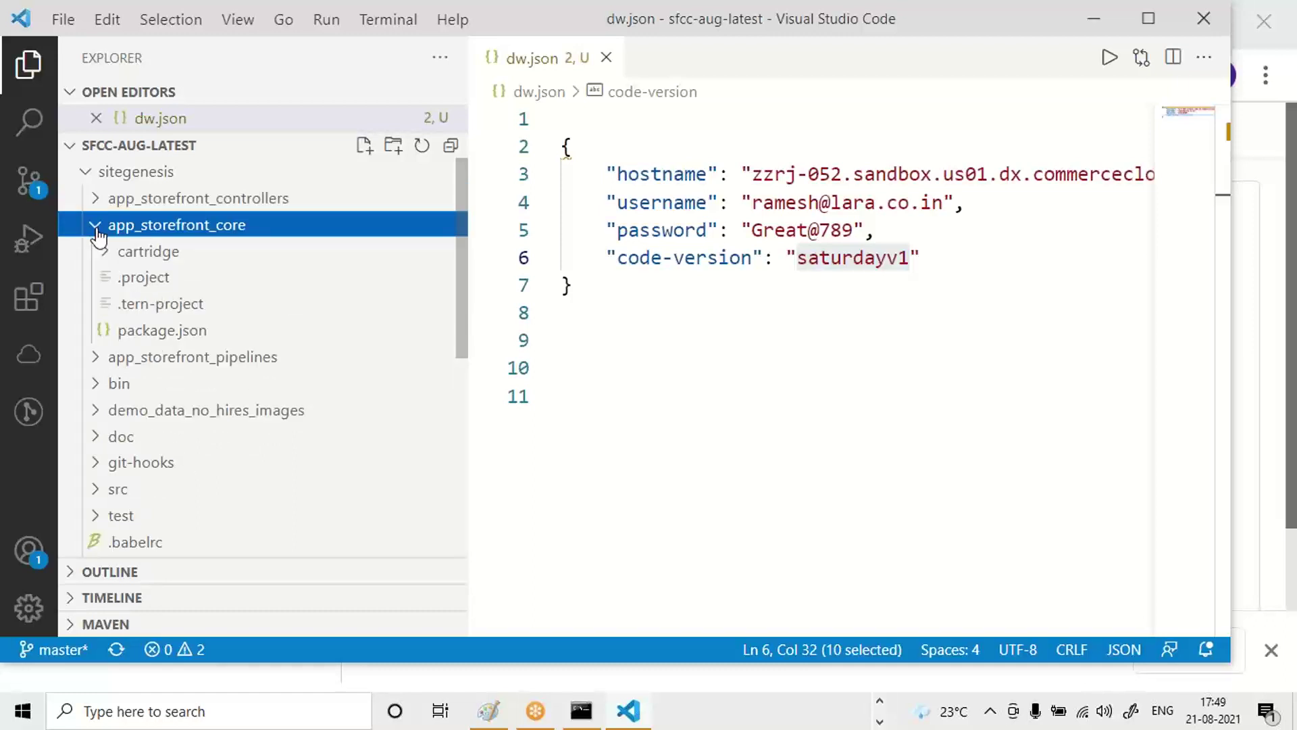
{"action": "left_click", "coordinate": [98, 233]}
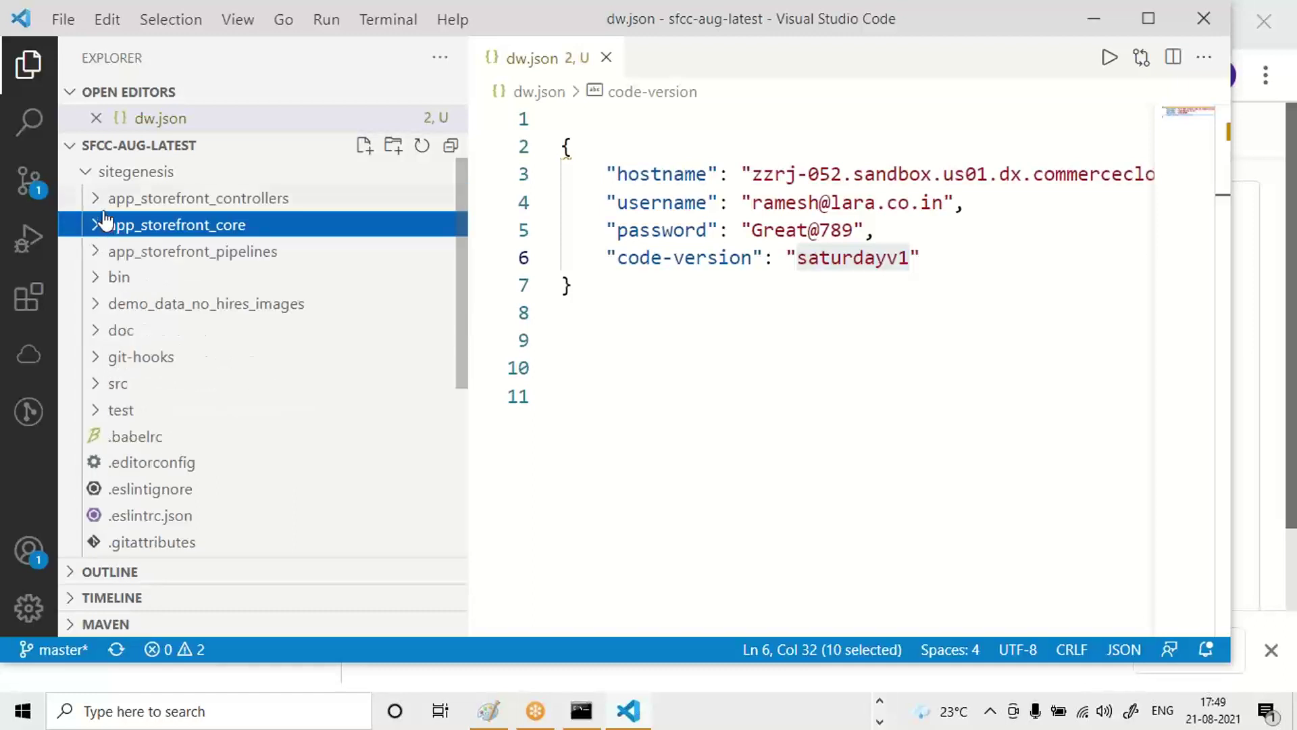
{"action": "left_click", "coordinate": [105, 208]}
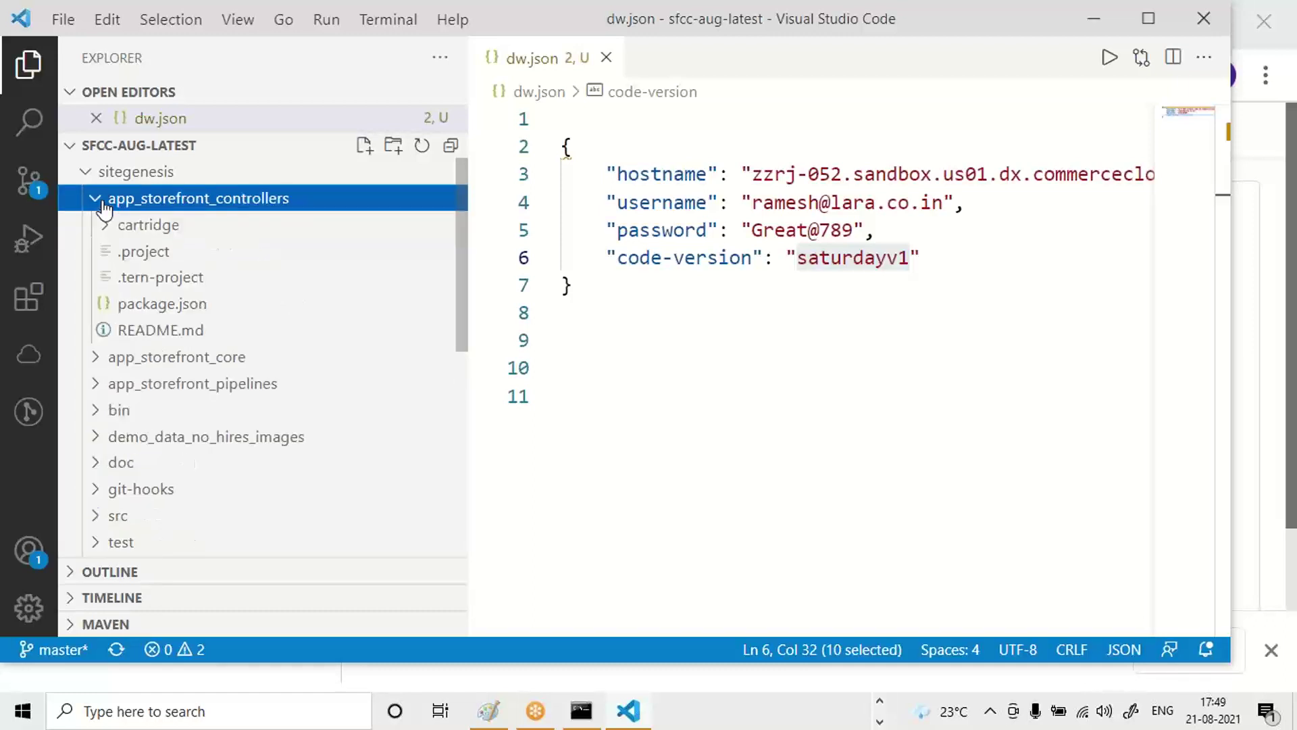
{"action": "left_click", "coordinate": [103, 208]}
{"action": "left_click", "coordinate": [98, 231]}
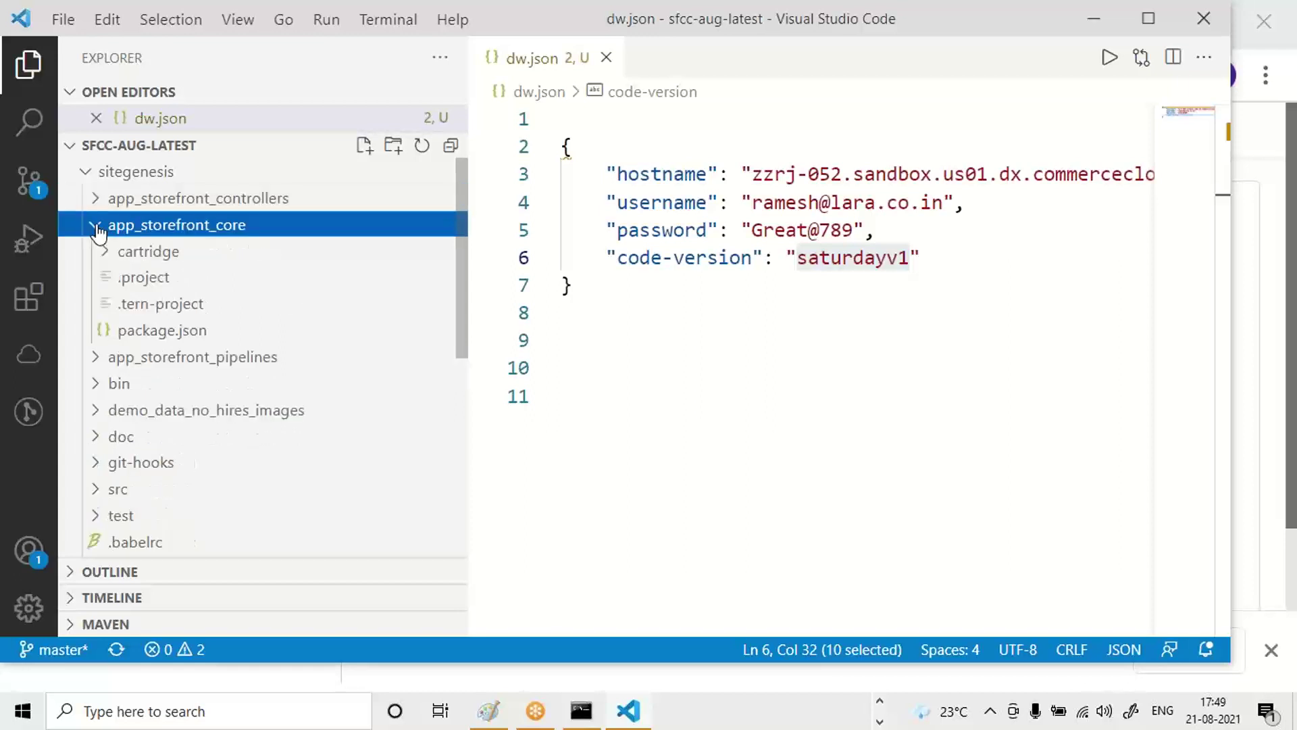
{"action": "left_click", "coordinate": [98, 231]}
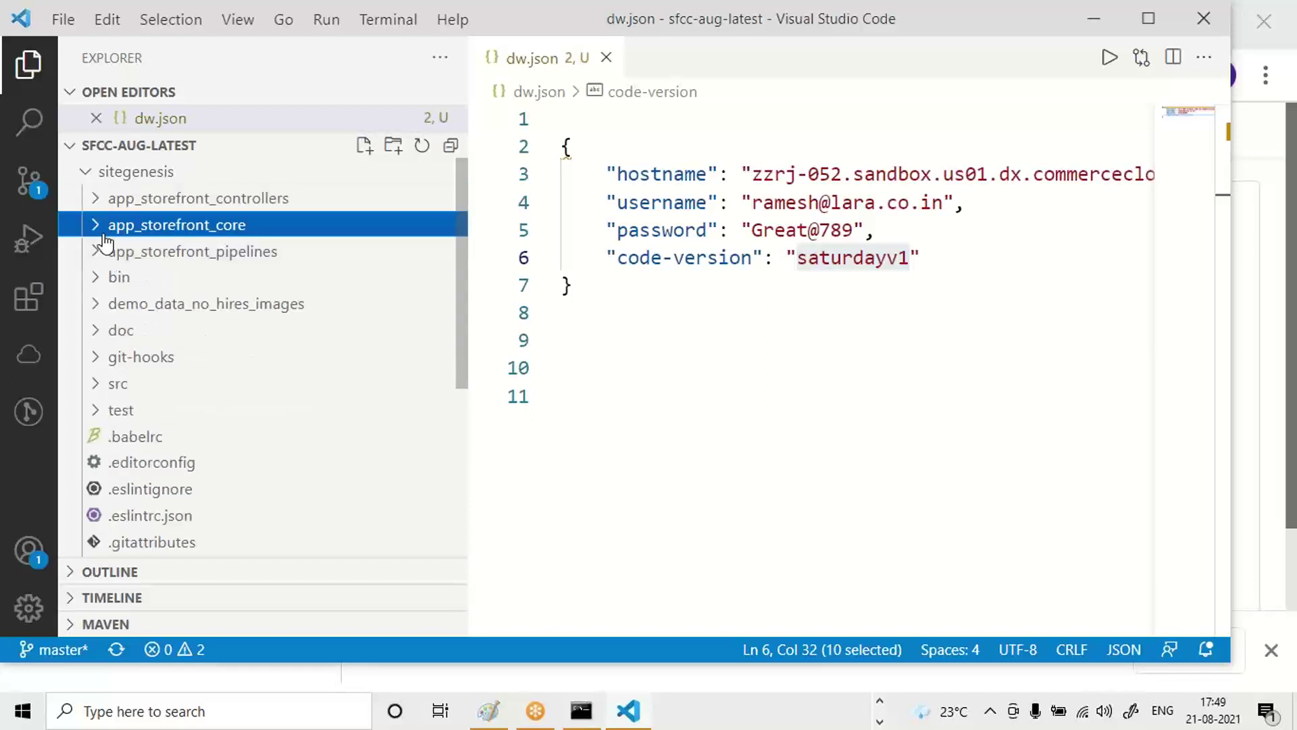
{"action": "left_click", "coordinate": [96, 201]}
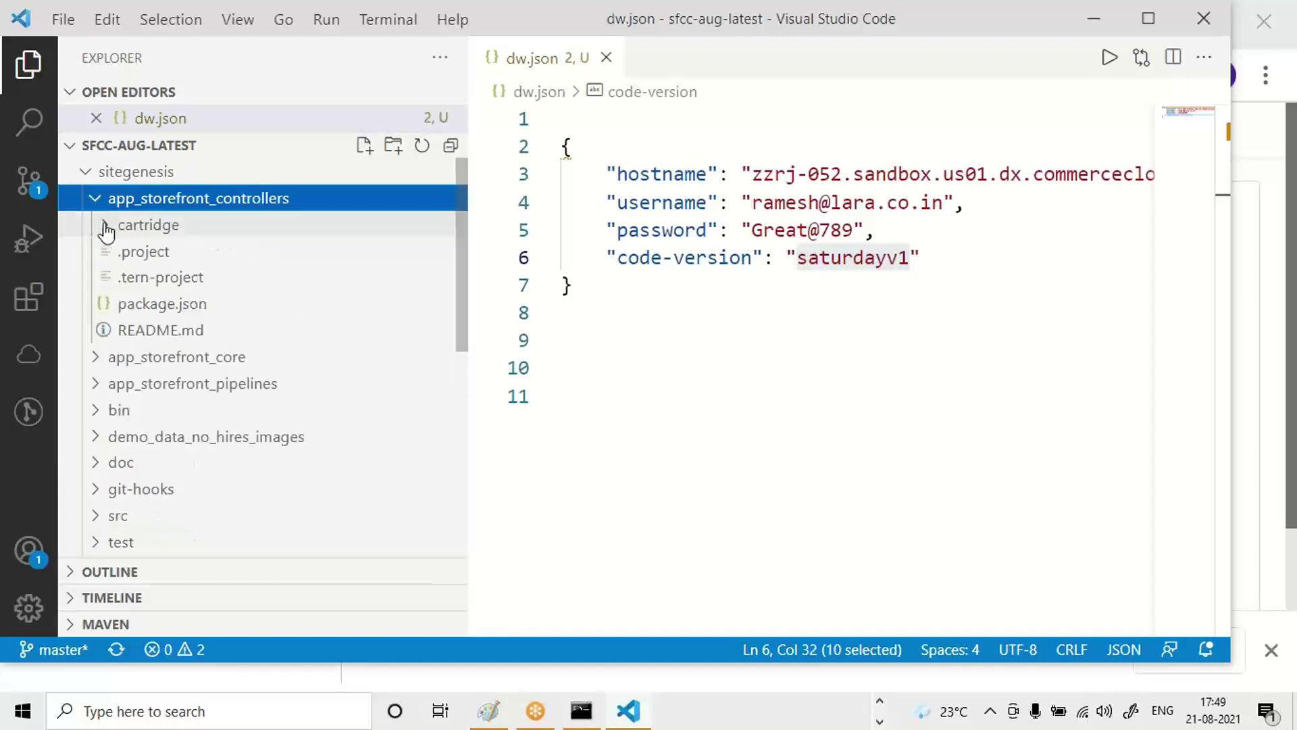
{"action": "left_click", "coordinate": [106, 230]}
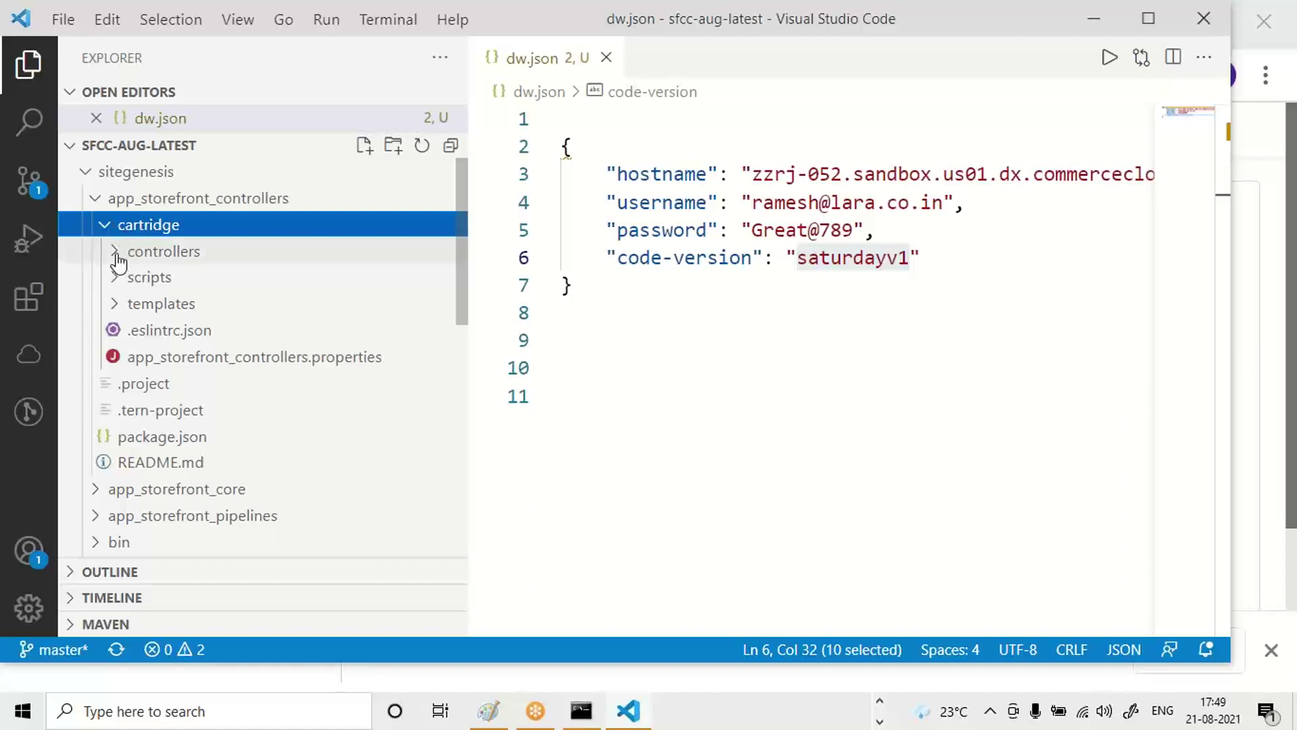
{"action": "left_click", "coordinate": [116, 255]}
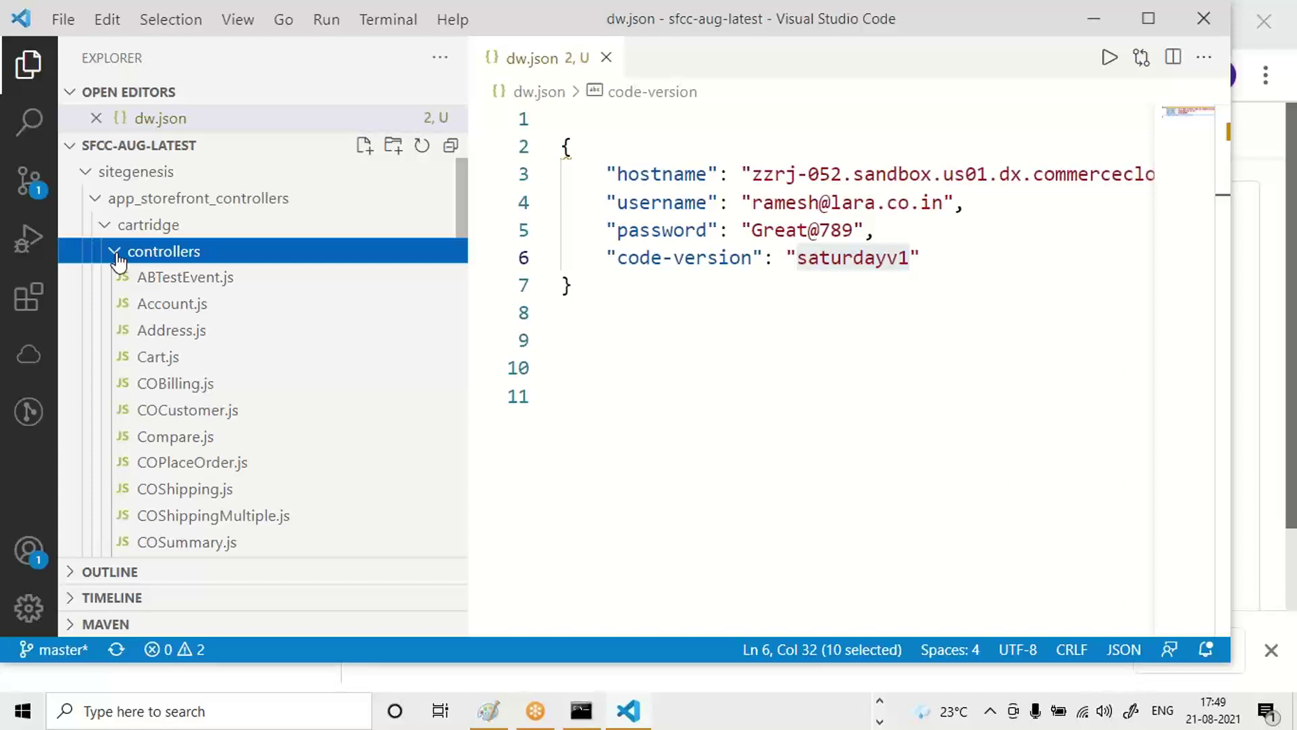
Create a new file named Test.js inside the controllers folder.
{"action": "right_click", "coordinate": [180, 260]}
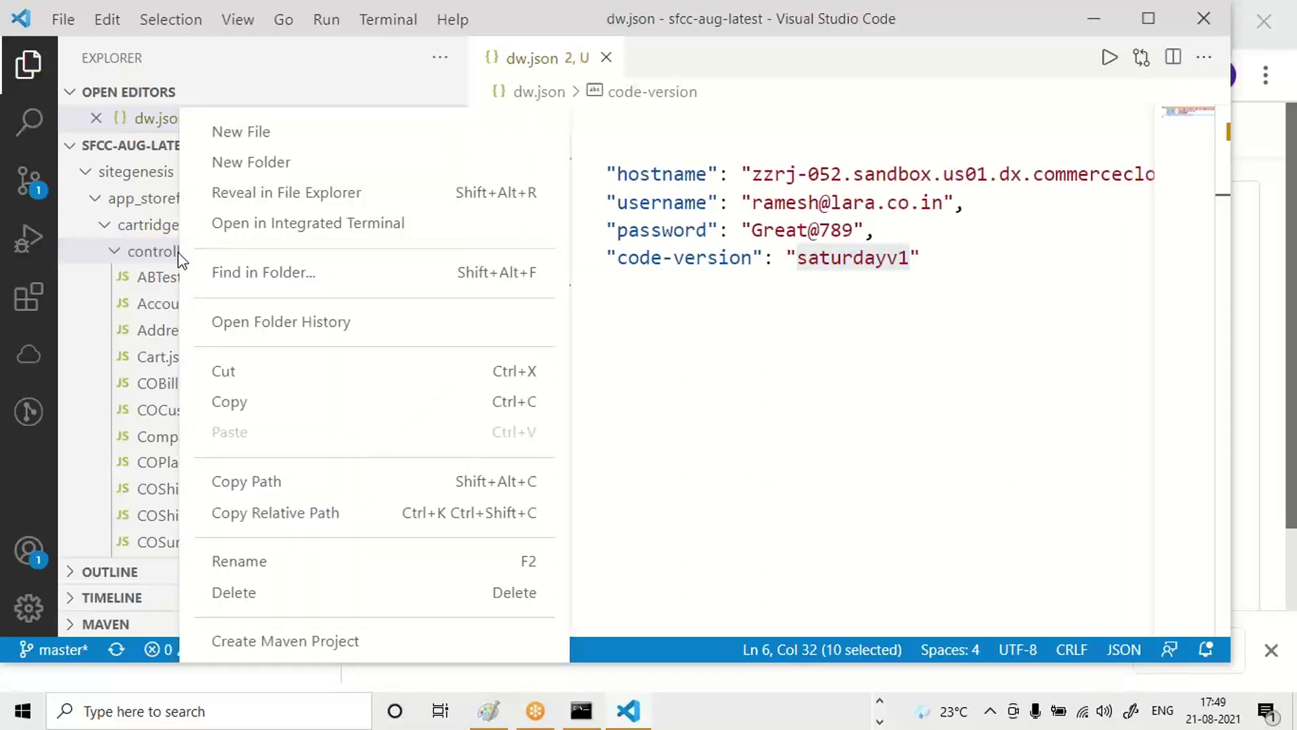
{"action": "left_click", "coordinate": [278, 135]}
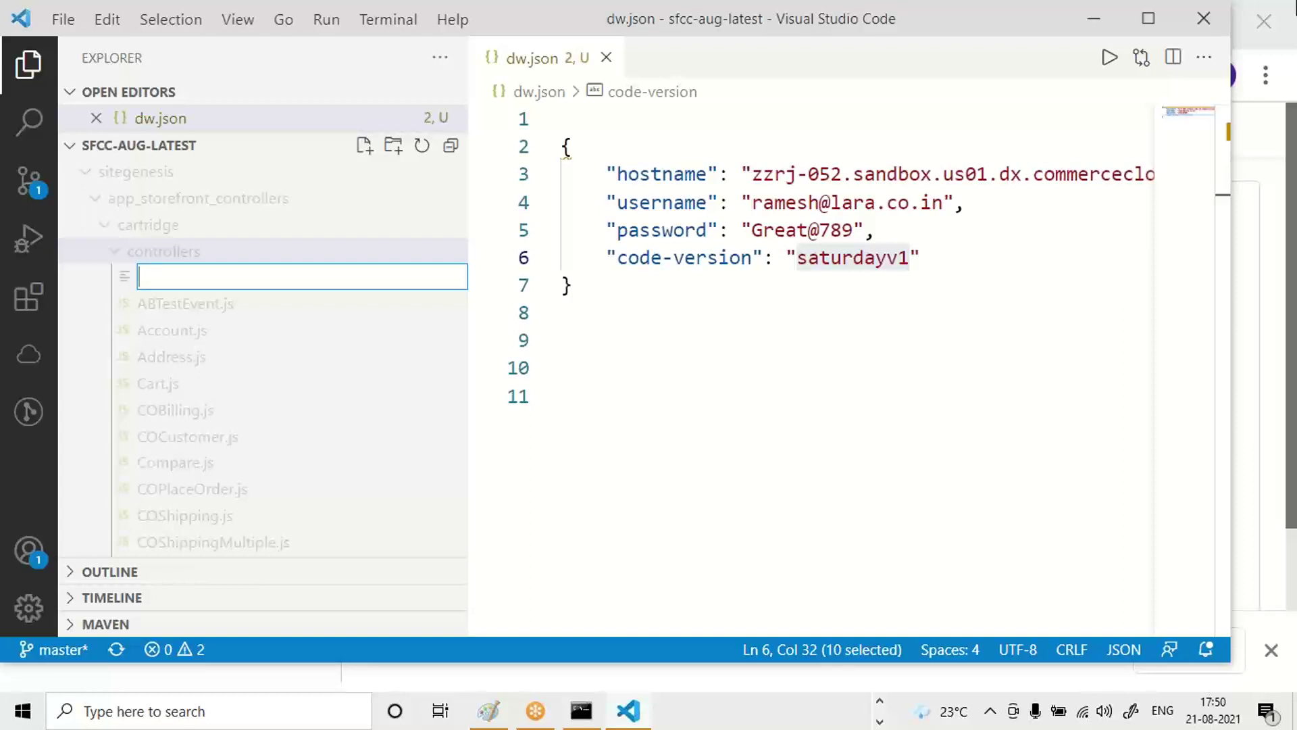
{"action": "type", "text": "Test.js"}
{"action": "key", "text": "Return"}
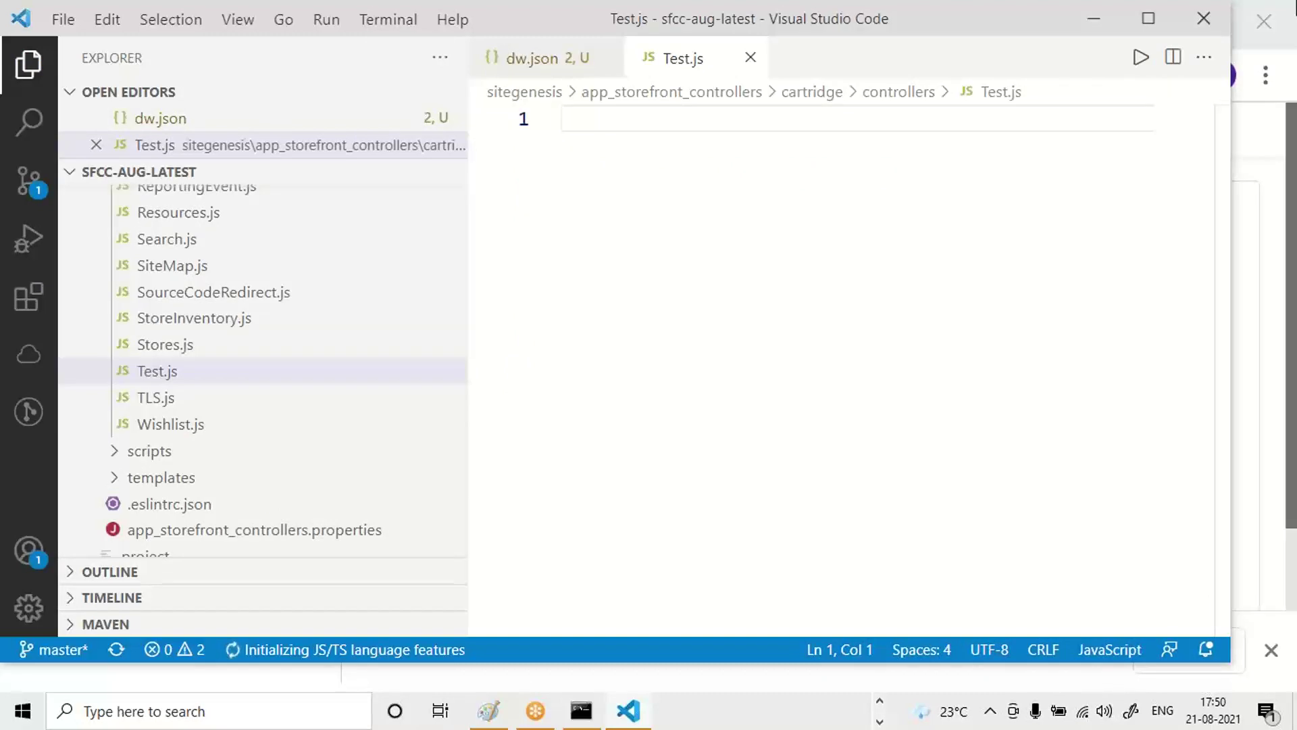
Add blank lines, then write an empty function test1(){ } in Test.js.
{"action": "key", "text": "Return"}
{"action": "key", "text": "Return"}
{"action": "key", "text": "Return"}
{"action": "key", "text": "Return"}
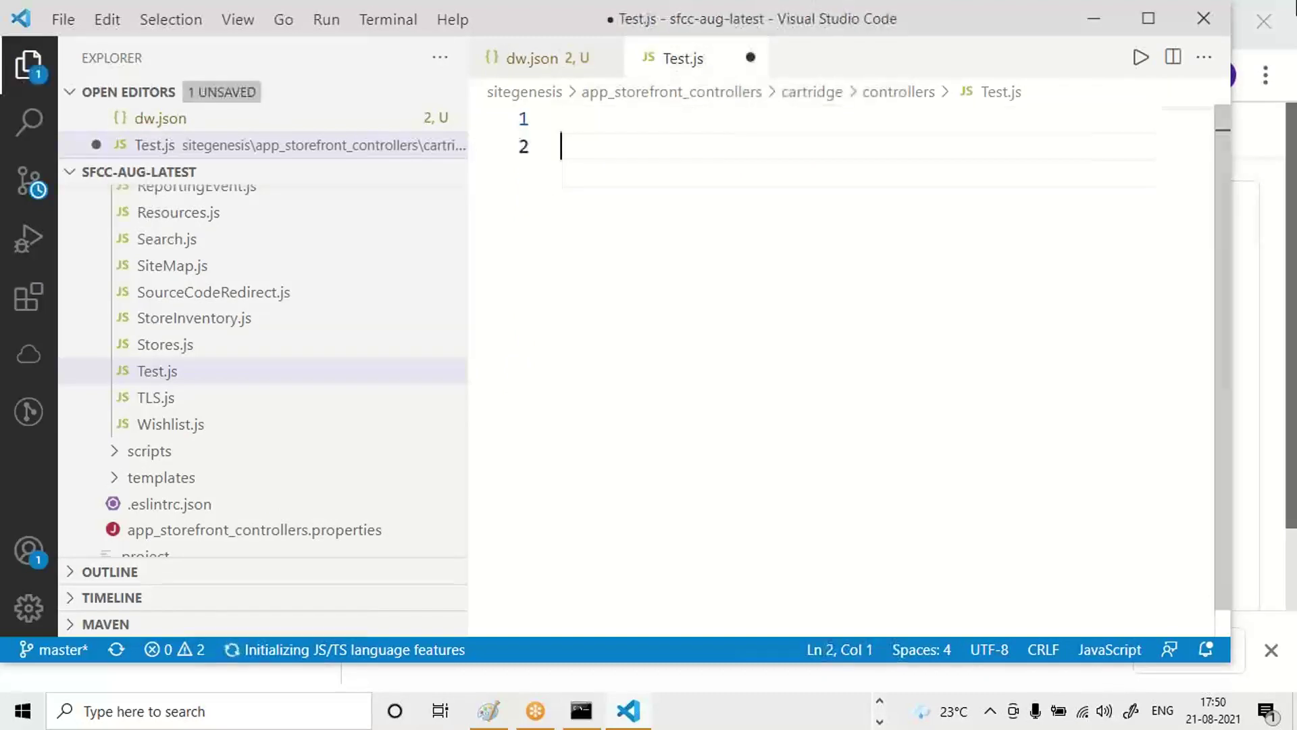
{"action": "type", "text": "funt"}
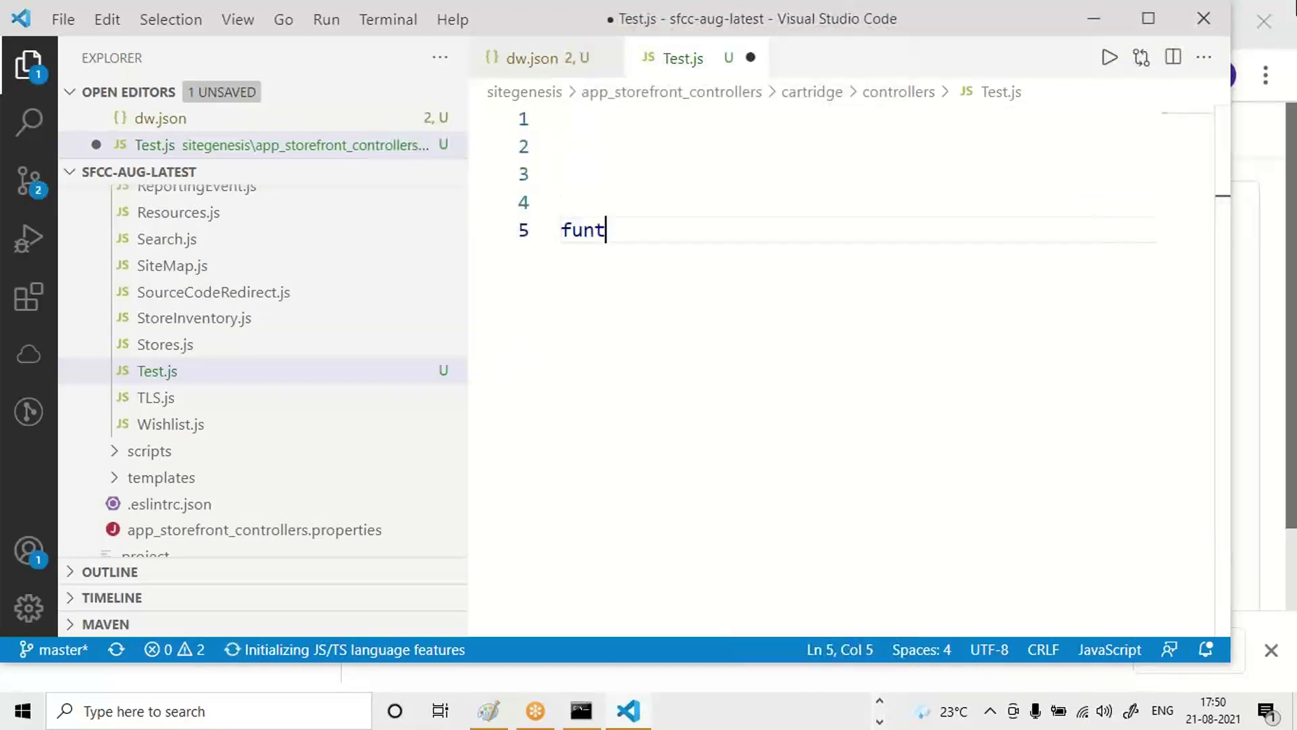
{"action": "type", "text": "ion"}
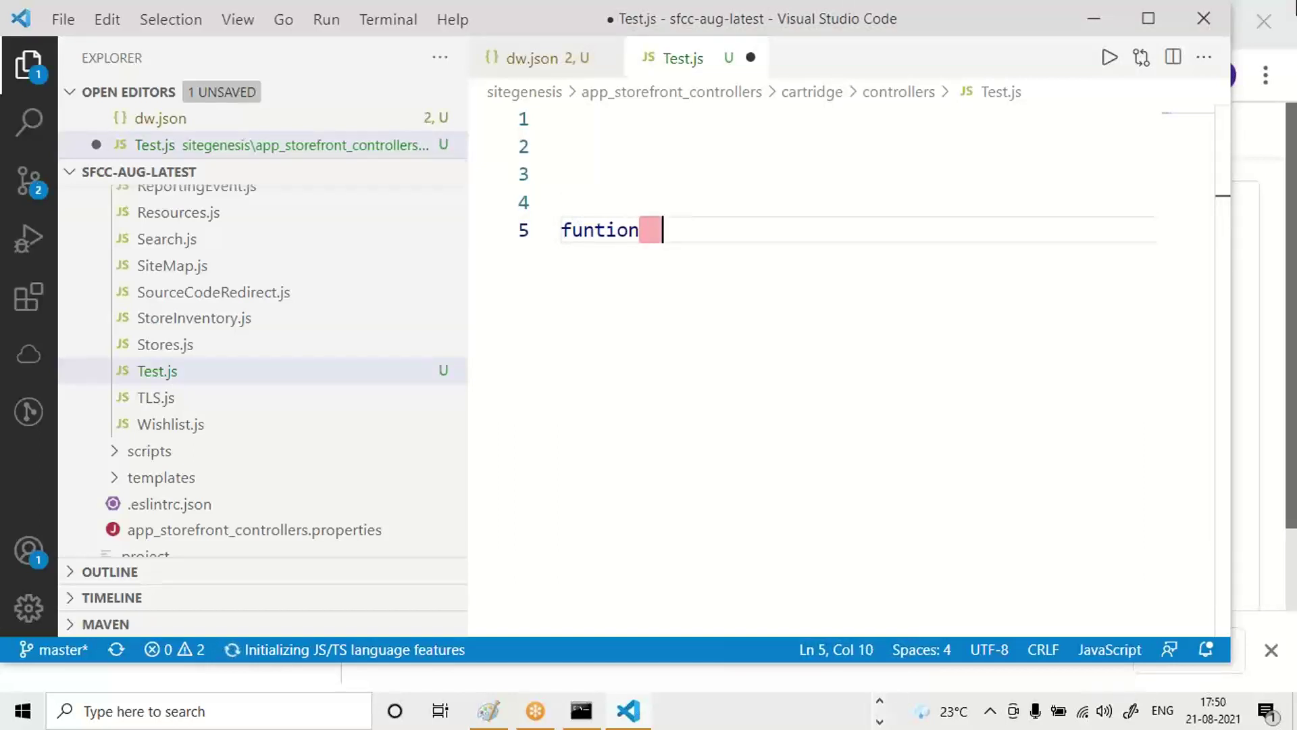
{"action": "key", "text": "BackSpace"}
{"action": "key", "text": "BackSpace"}
{"action": "key", "text": "BackSpace"}
{"action": "key", "text": "BackSpace"}
{"action": "key", "text": "BackSpace"}
{"action": "key", "text": "BackSpace"}
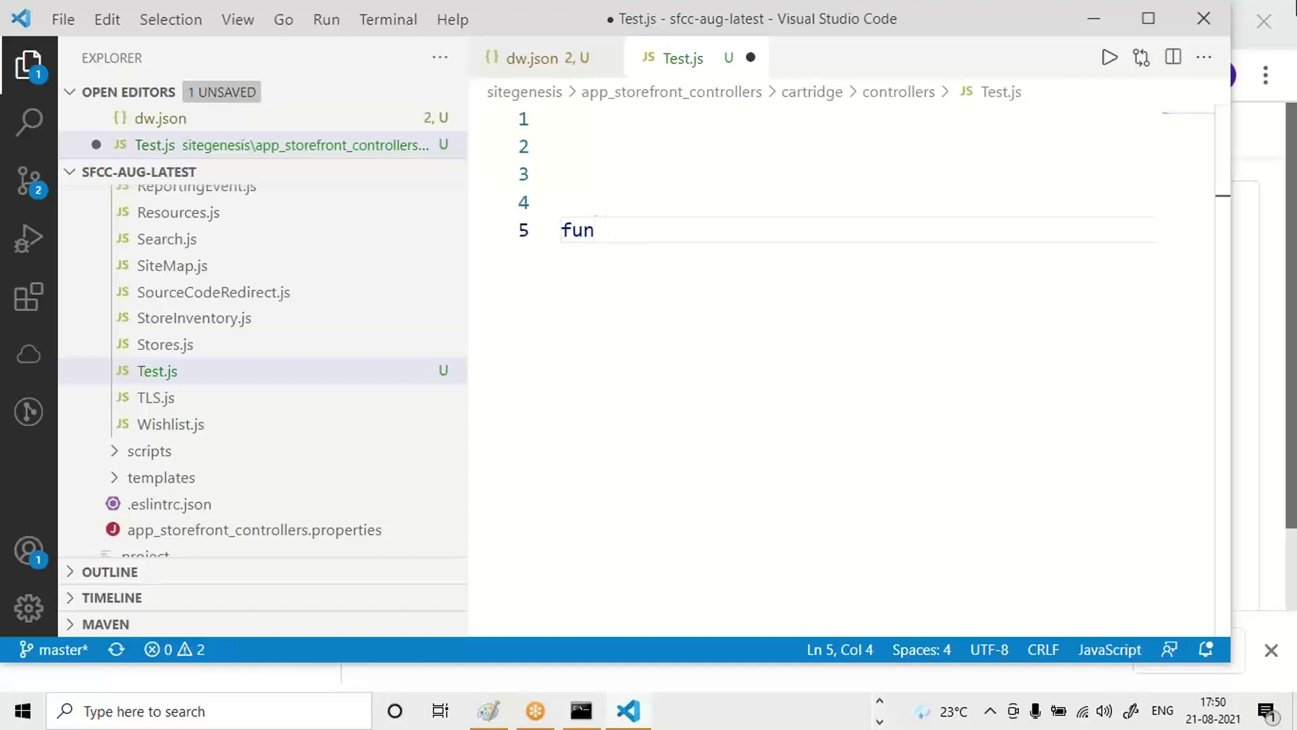
{"action": "type", "text": "ction t"}
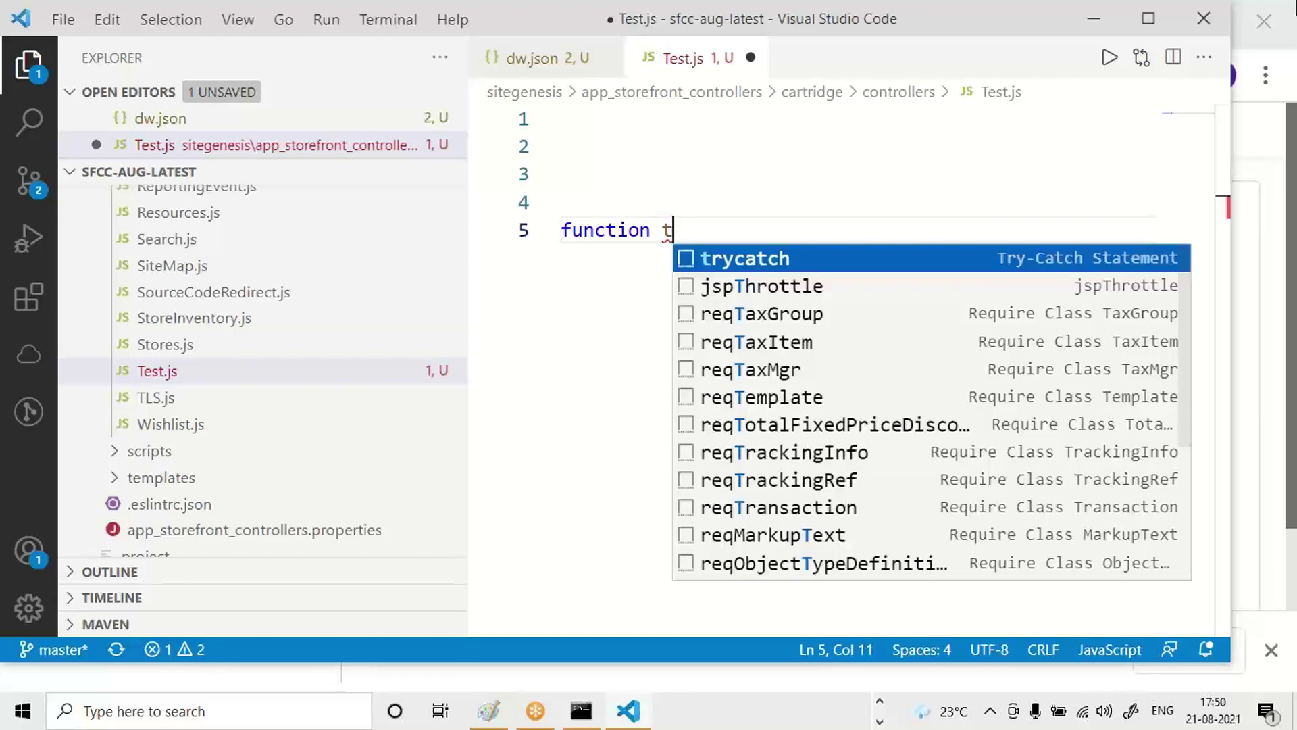
{"action": "type", "text": "est1"}
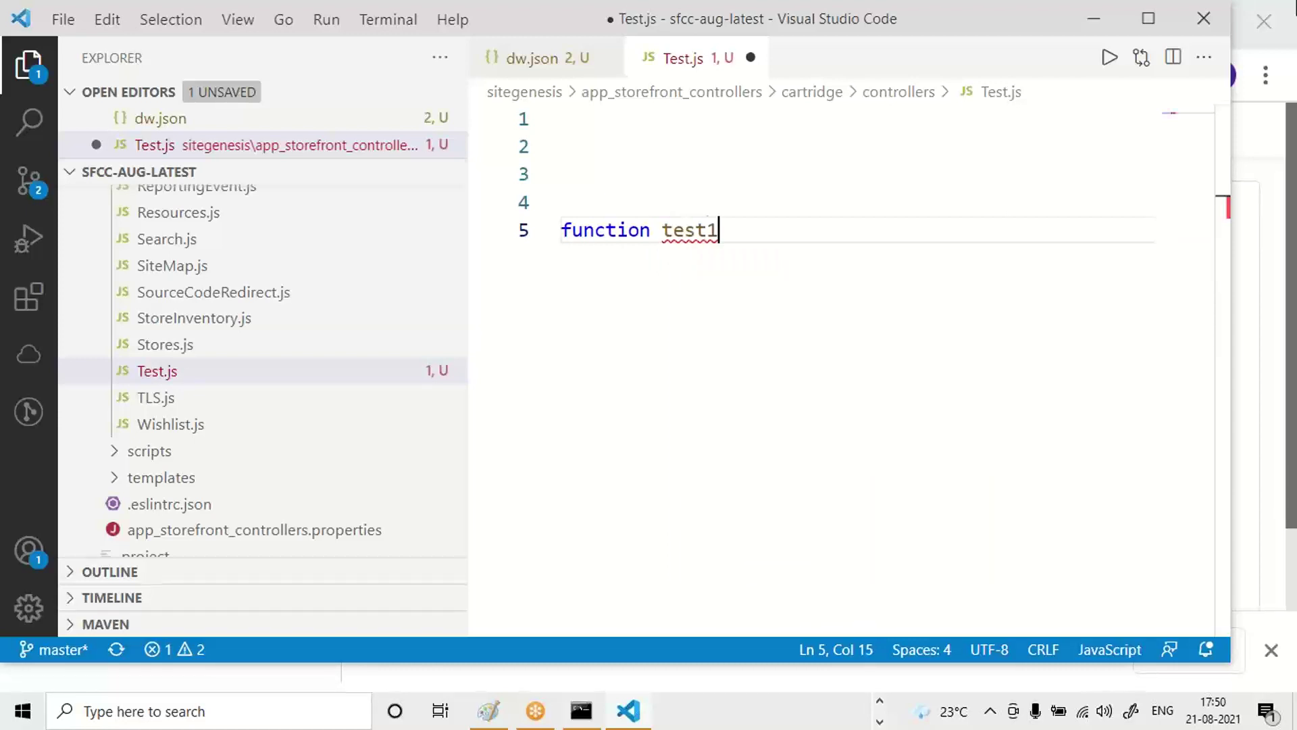
{"action": "type", "text": "(){"}
{"action": "key", "text": "Return"}
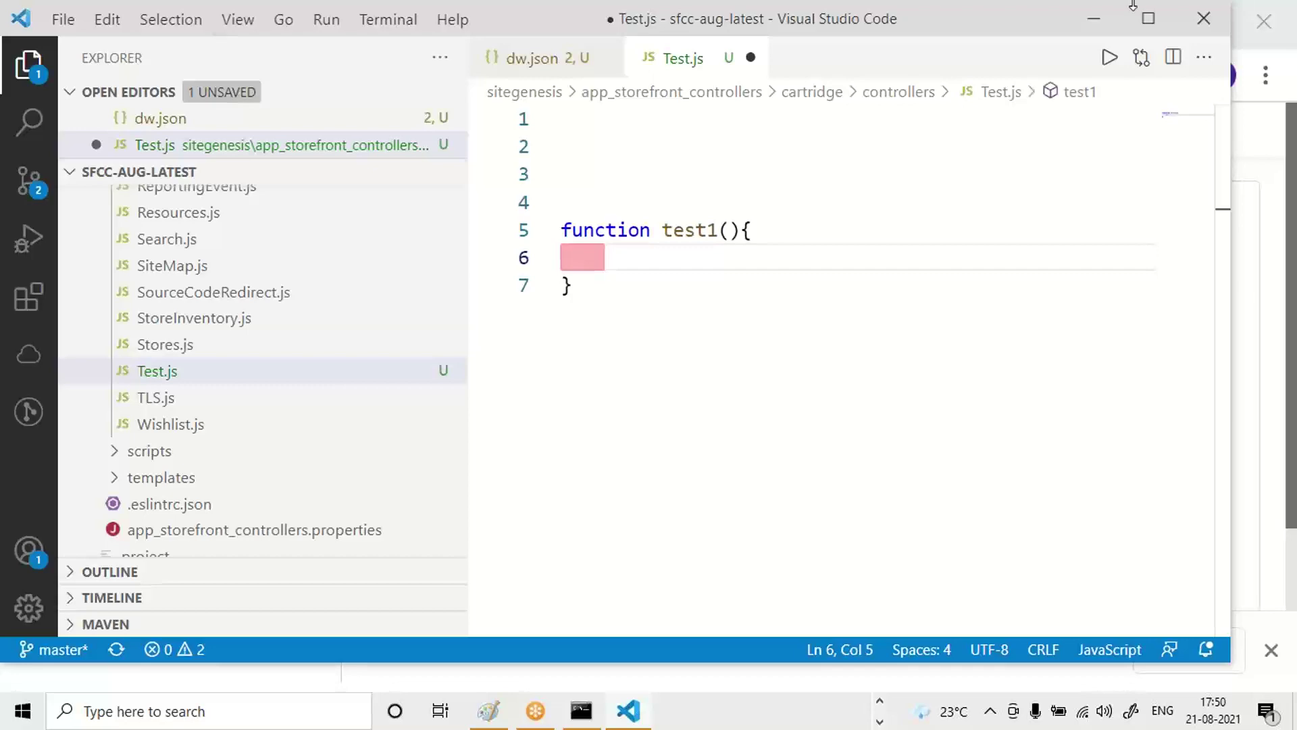
Switch from Visual Studio Code to the File Explorer window.
{"action": "key", "text": "alt"}
{"action": "key", "text": "alt+Tab"}
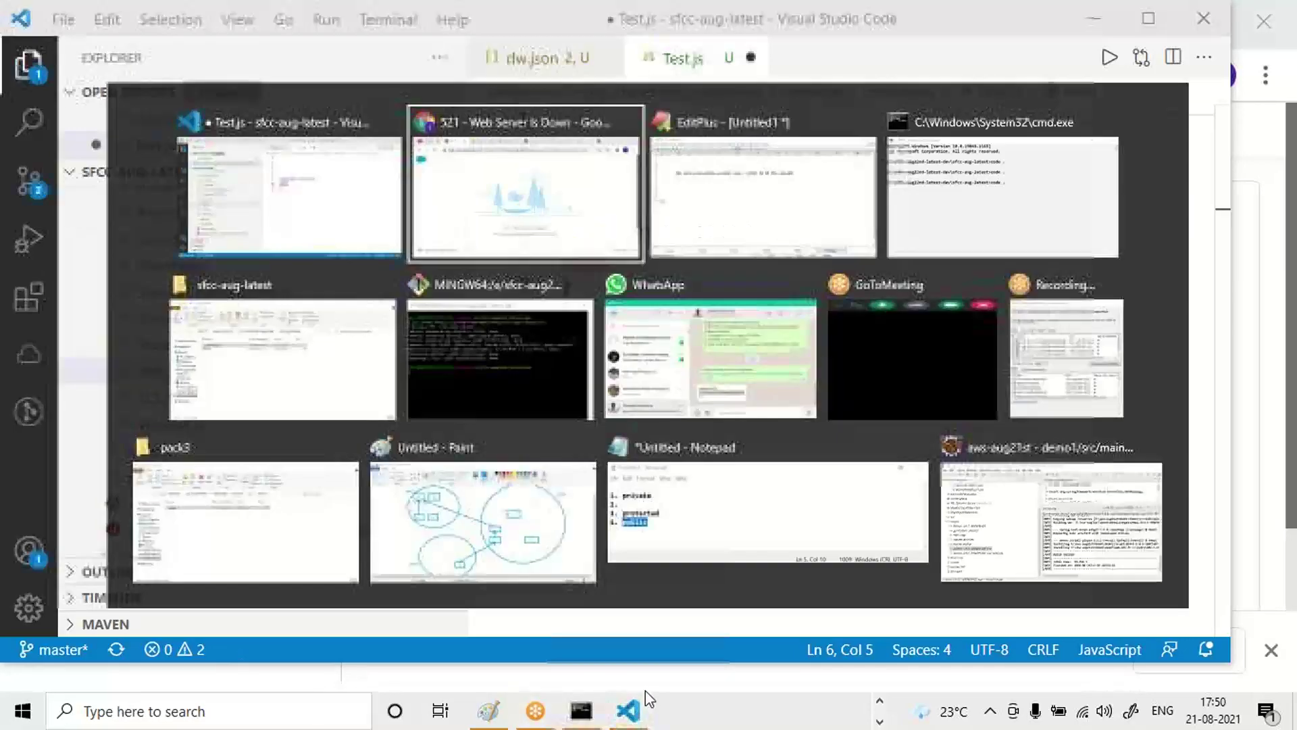
{"action": "key", "text": "Tab"}
{"action": "key", "text": "Tab"}
{"action": "key", "text": "Tab"}
{"action": "key", "text": "Tab"}
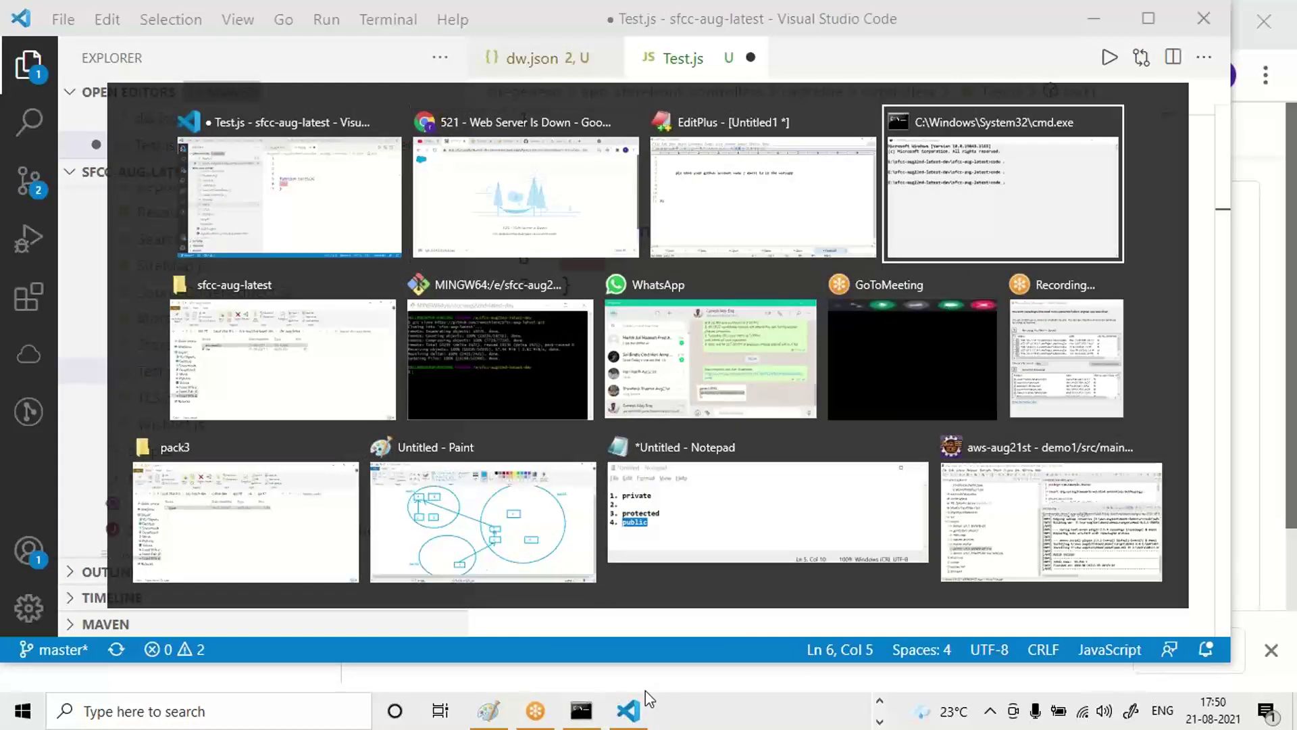
{"action": "key", "text": "shift+Tab"}
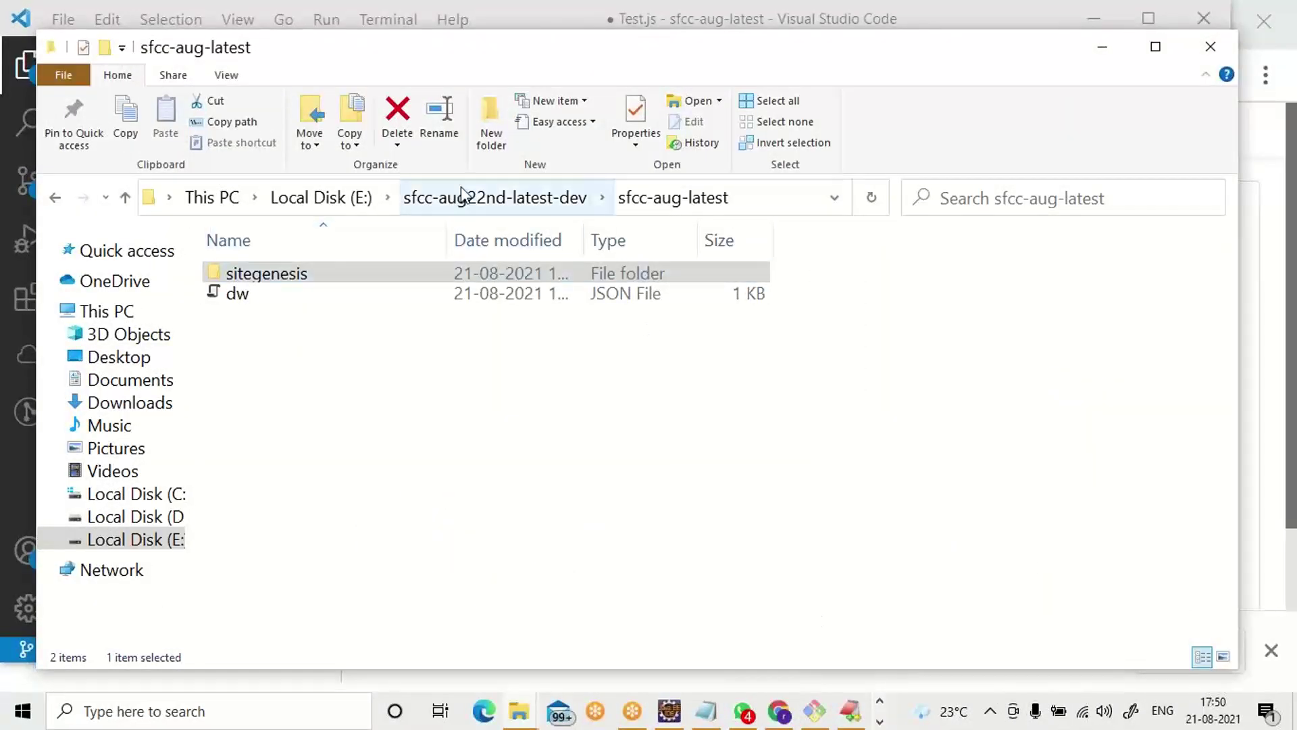
Navigate to E:\sfcc-aug20-2nhalf\SFCCCode\sitegenesis\app_storefront_controllers\cartridge\controllers.
{"action": "left_click", "coordinate": [283, 204]}
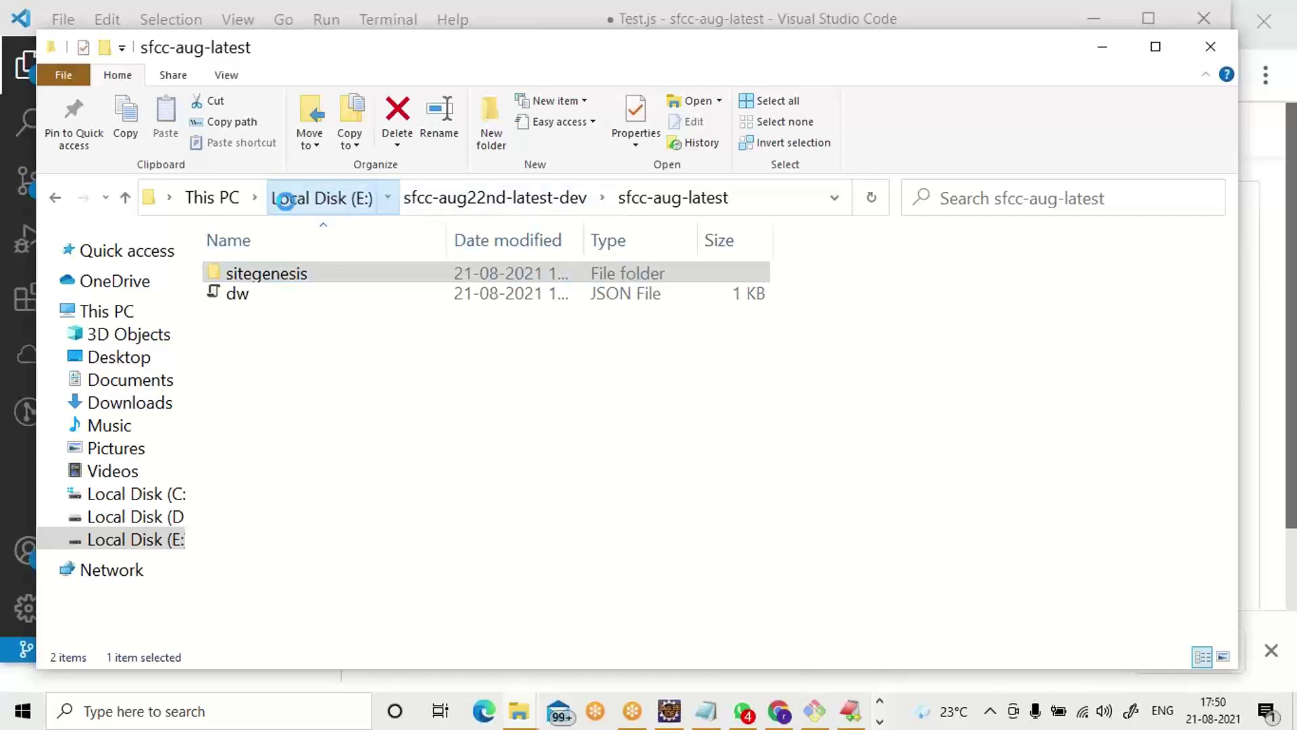
{"action": "scroll", "coordinate": [577, 517], "scroll_direction": "down", "scroll_amount": 1}
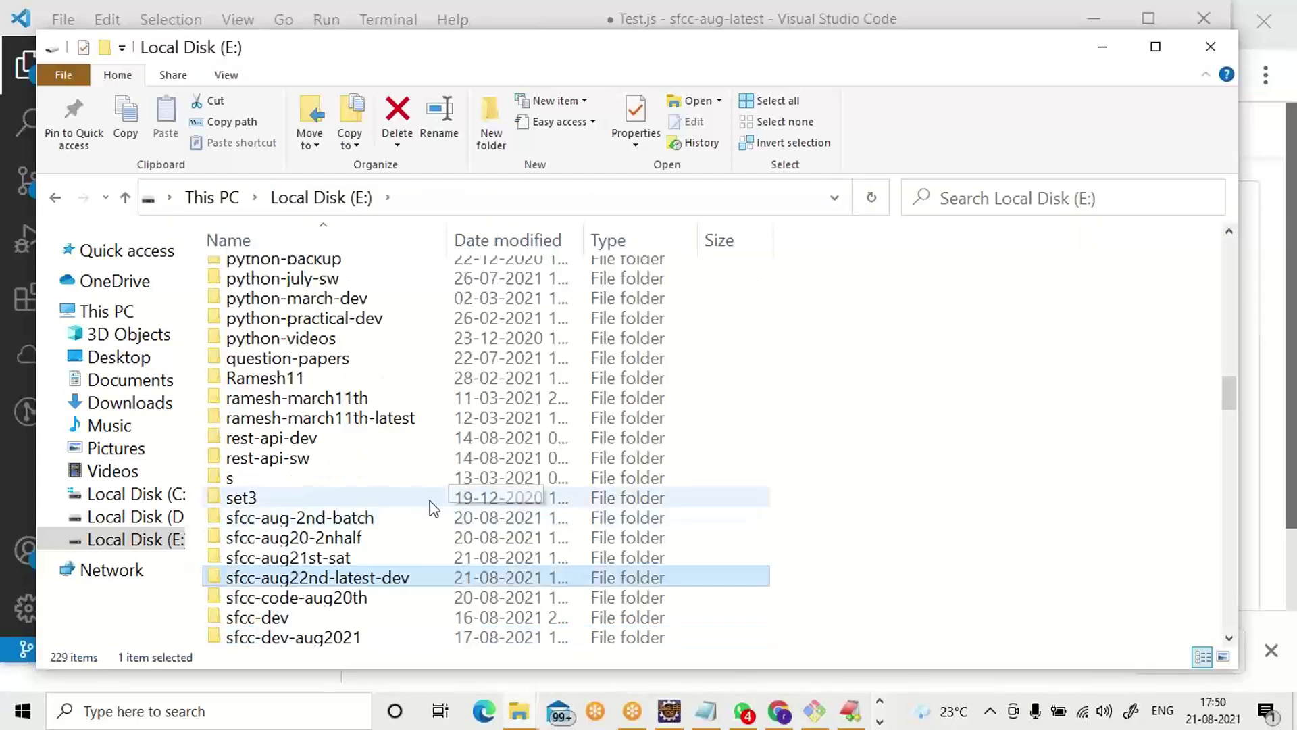
{"action": "left_click", "coordinate": [311, 536]}
{"action": "double_click", "coordinate": [311, 535]}
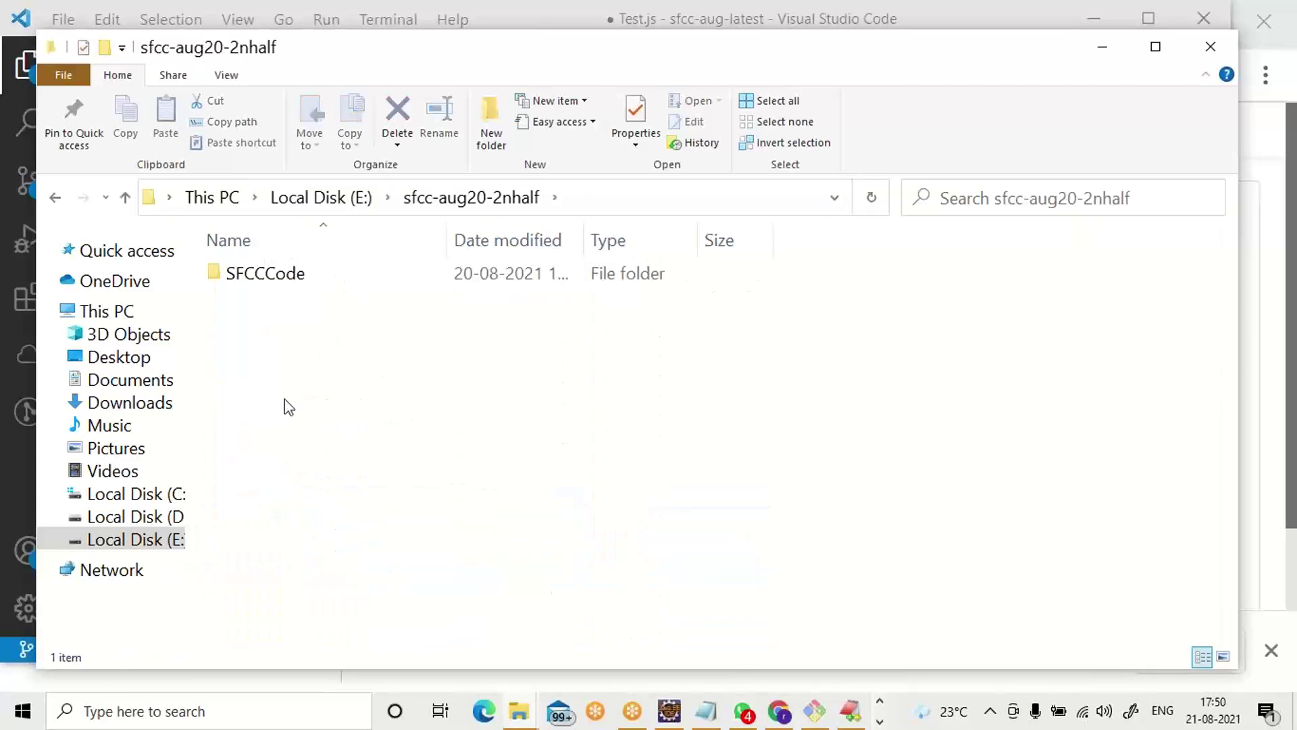
{"action": "double_click", "coordinate": [253, 274]}
{"action": "double_click", "coordinate": [253, 275]}
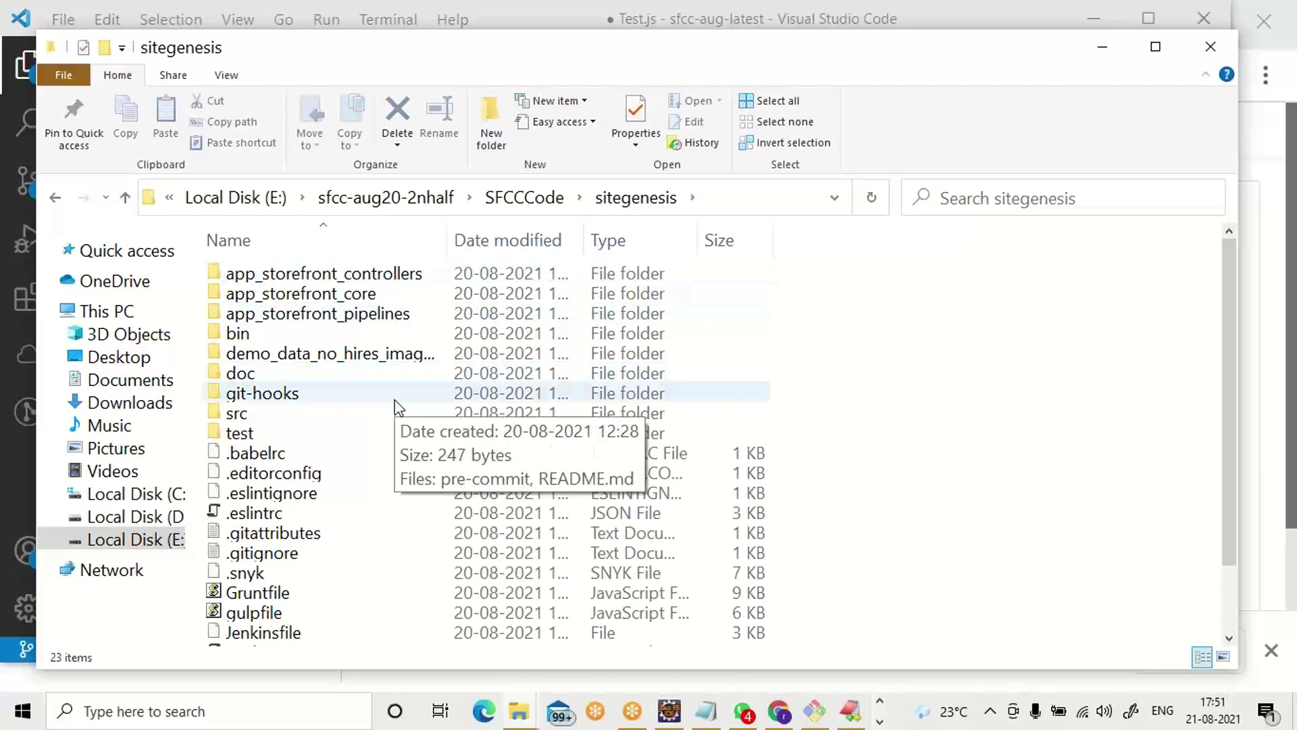
{"action": "double_click", "coordinate": [381, 273]}
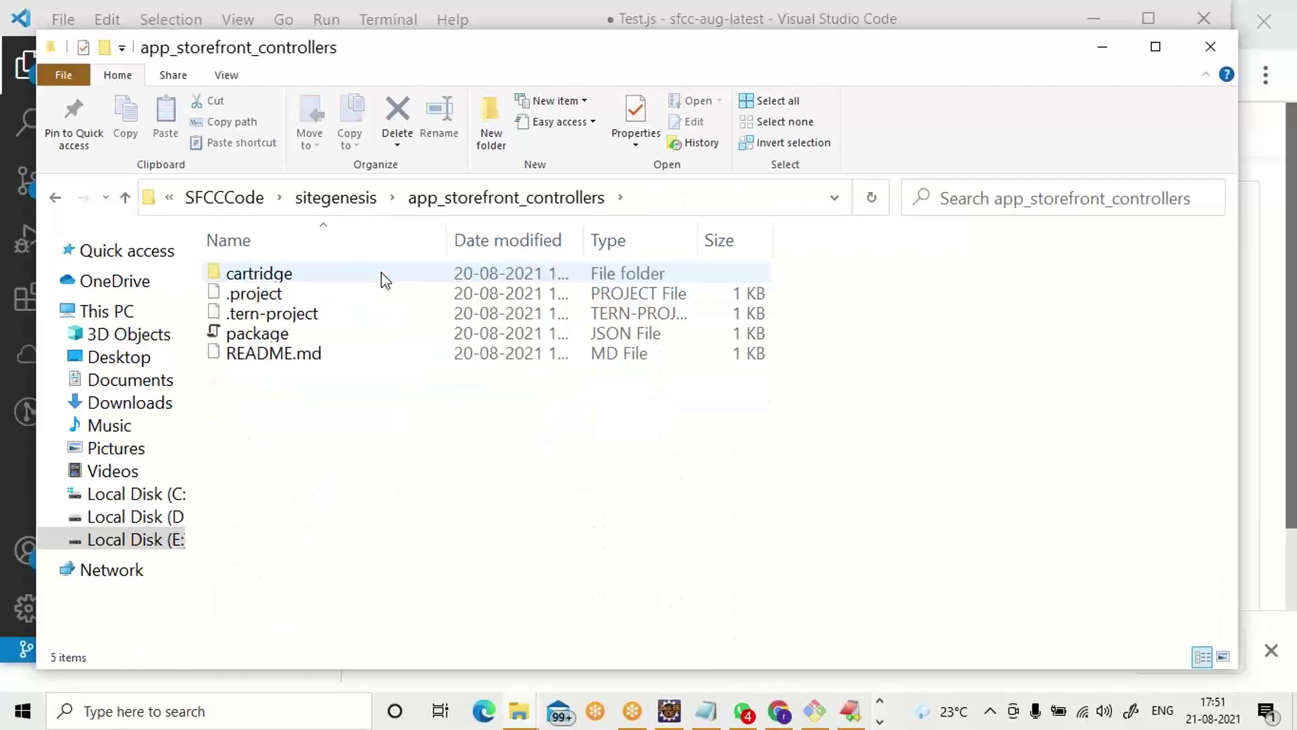
{"action": "double_click", "coordinate": [381, 273]}
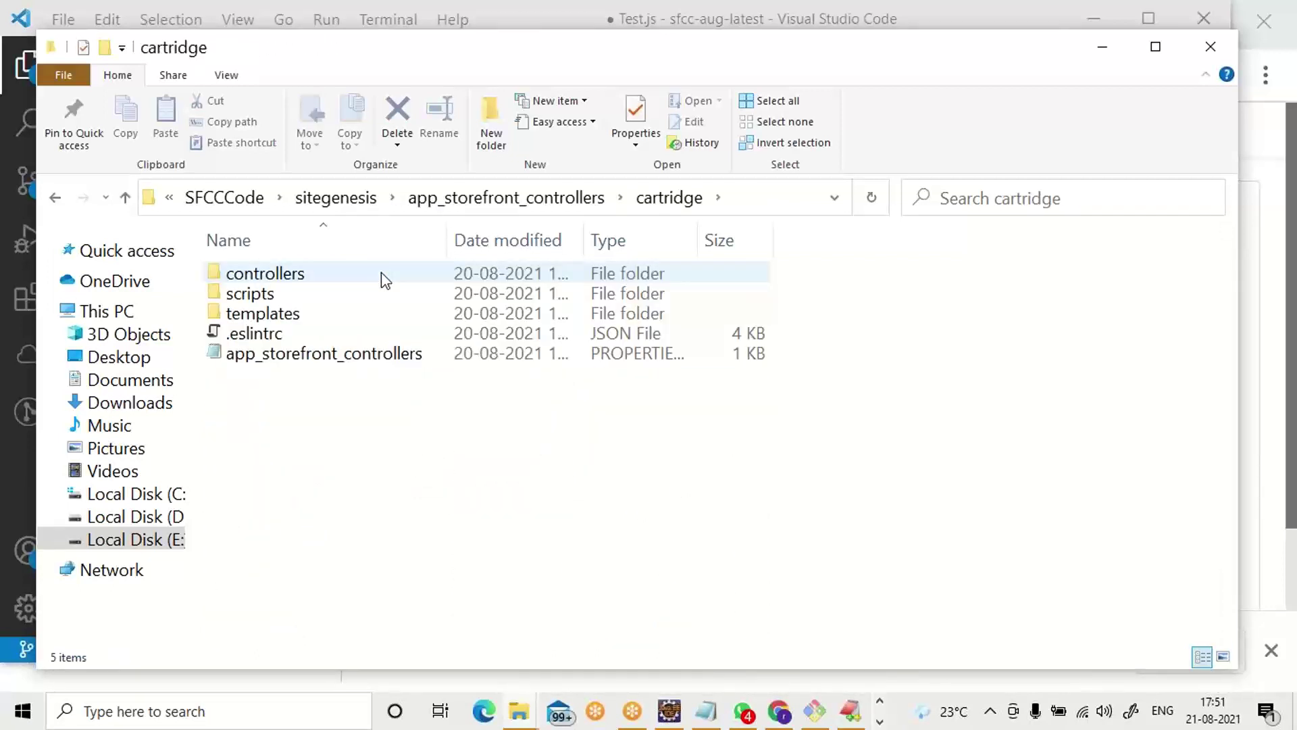
{"action": "double_click", "coordinate": [381, 273]}
Locate the Hello controller file and bring up its context menu.
{"action": "scroll", "coordinate": [382, 279], "scroll_direction": "down", "scroll_amount": 1}
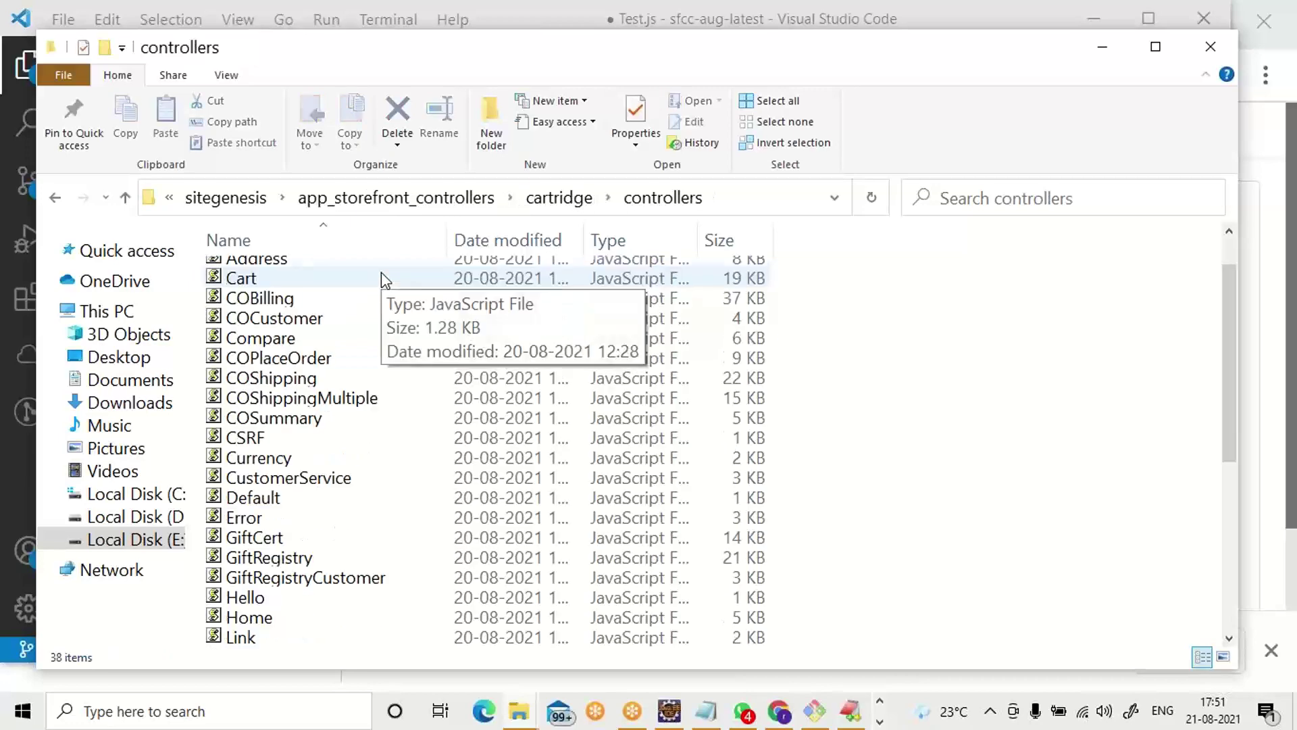
{"action": "scroll", "coordinate": [382, 279], "scroll_direction": "down", "scroll_amount": 3}
{"action": "double_click", "coordinate": [304, 419]}
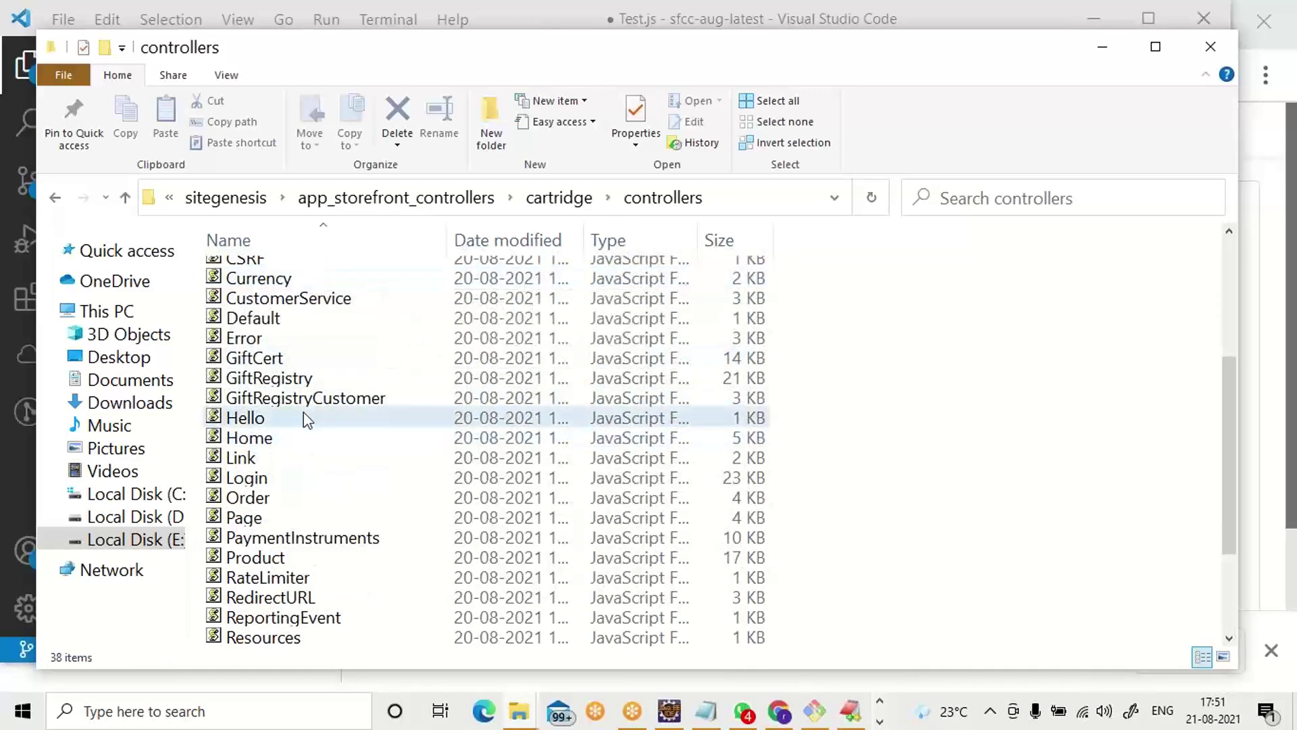
{"action": "right_click", "coordinate": [303, 412]}
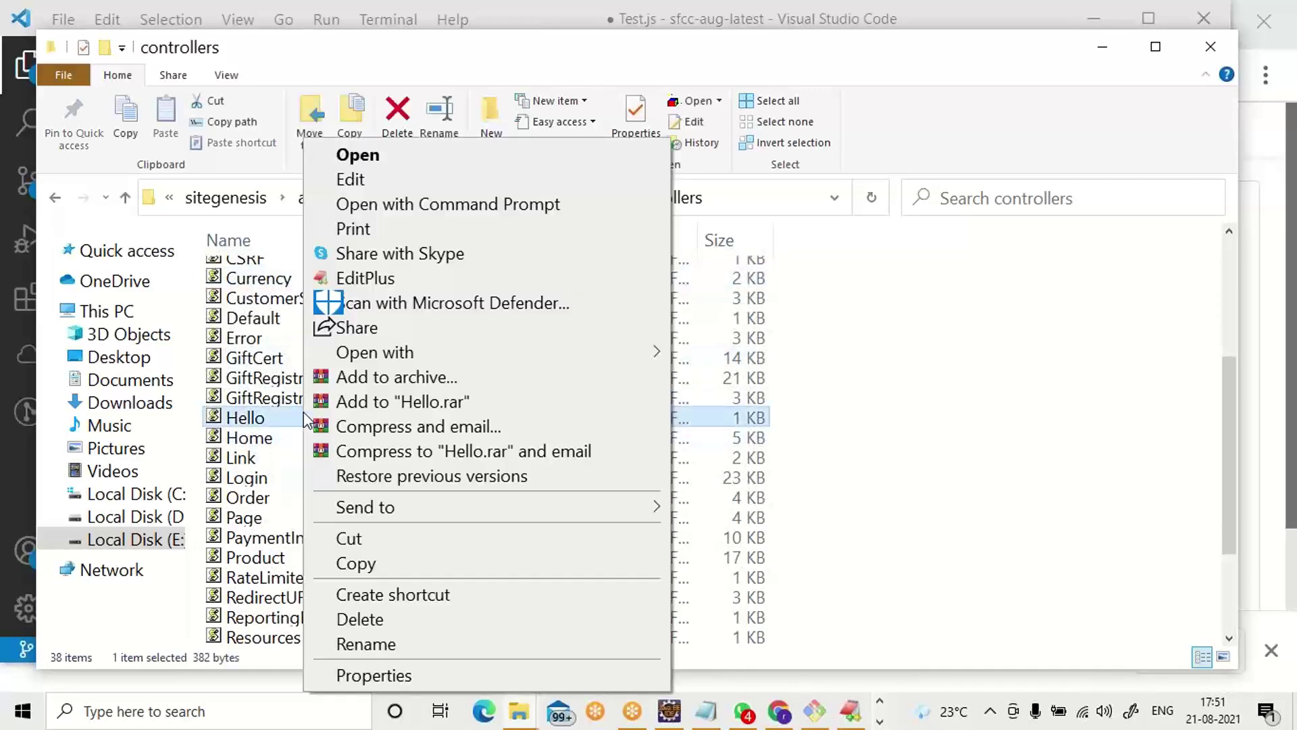
Open Hello.js in EditPlus, select all its code, and return to Test.js in Visual Studio Code.
{"action": "left_click", "coordinate": [409, 280]}
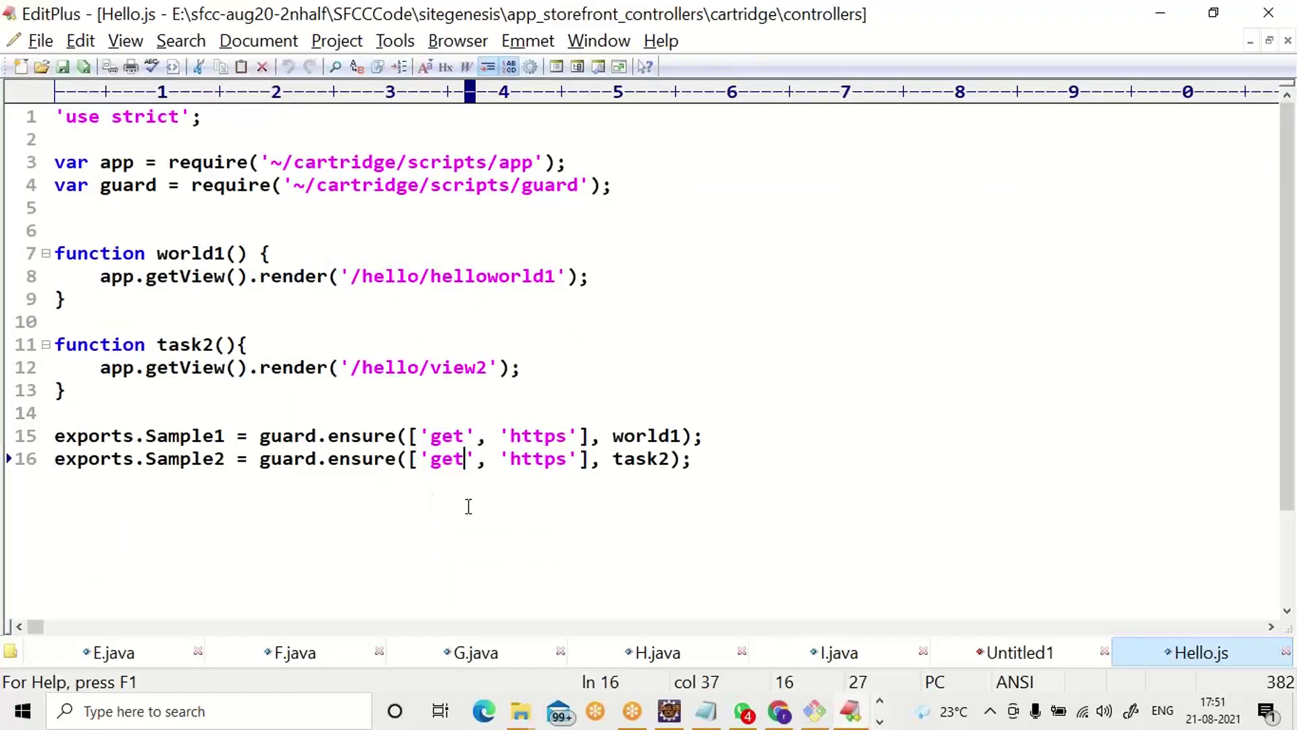
{"action": "left_click_drag", "start_coordinate": [466, 507], "coordinate": [10, 10]}
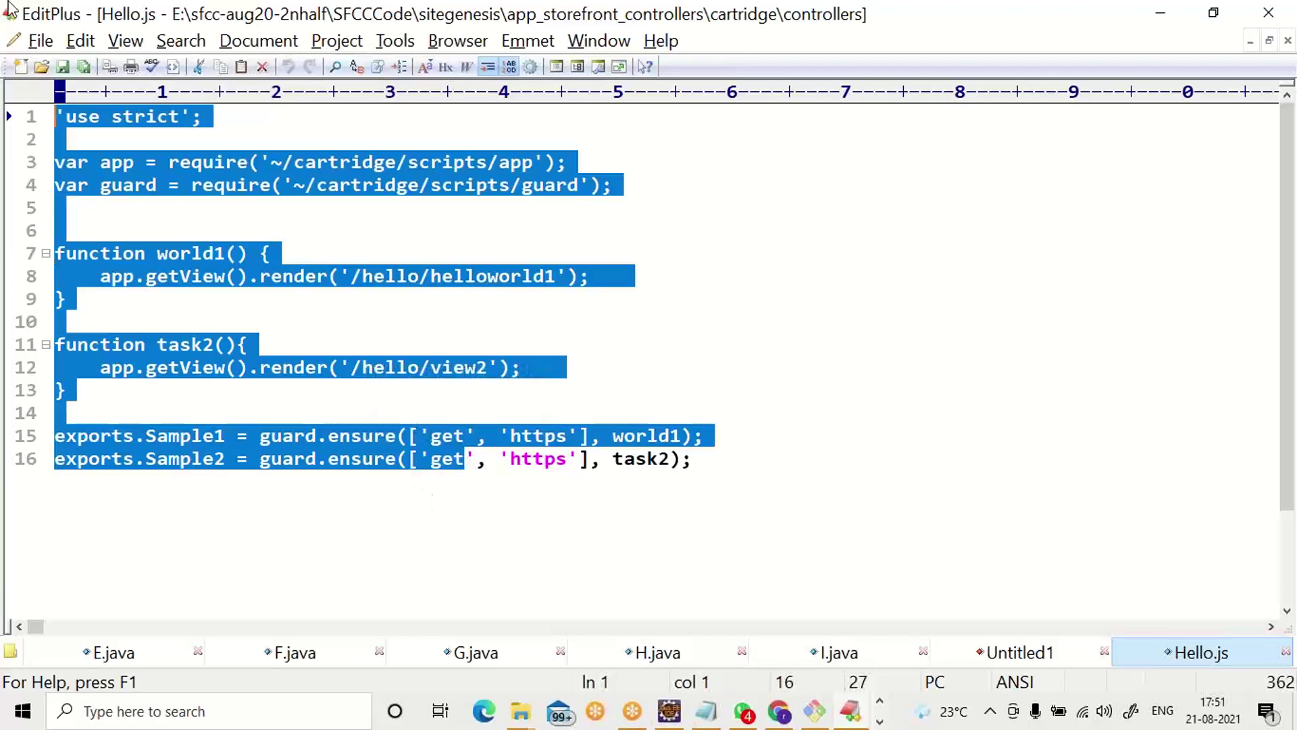
{"action": "key", "text": "alt+Tab"}
{"action": "key", "text": "alt+Tab"}
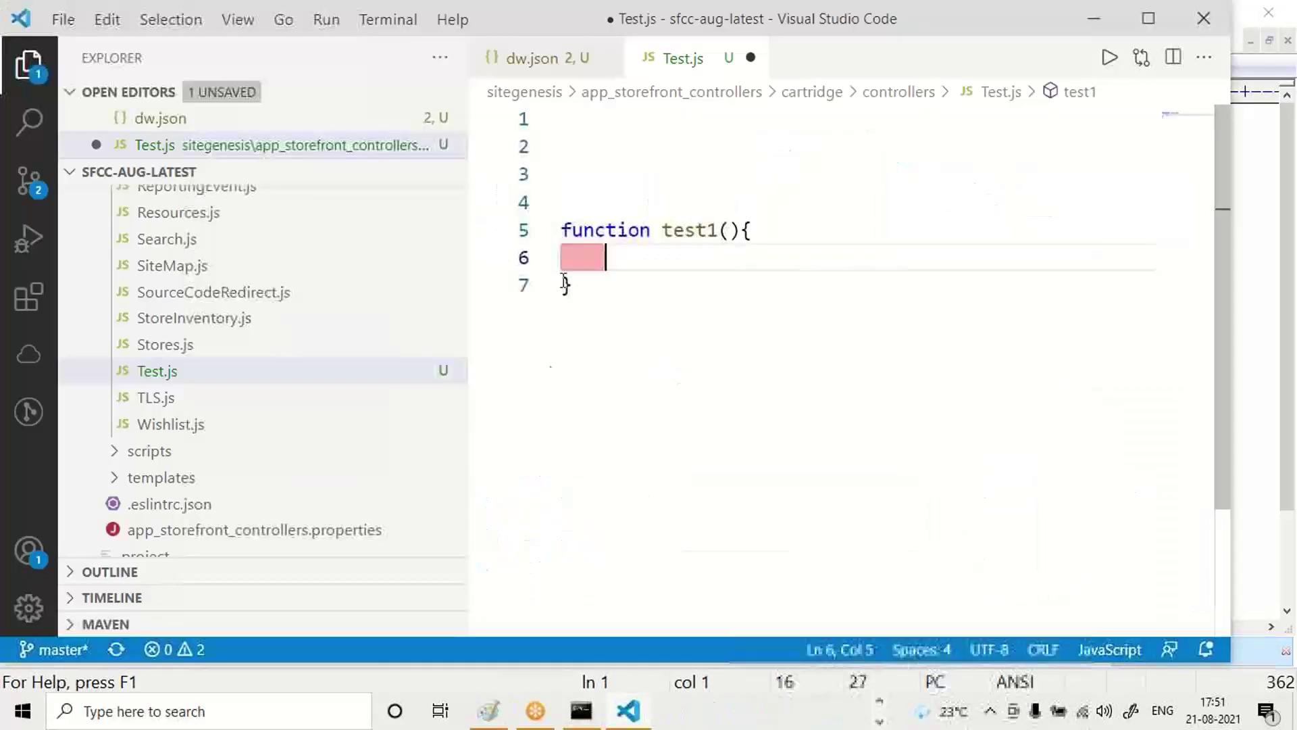
Replace all of Test.js with the copied Hello.js controller code.
{"action": "left_click", "coordinate": [565, 283]}
{"action": "key", "text": "ctrl+a"}
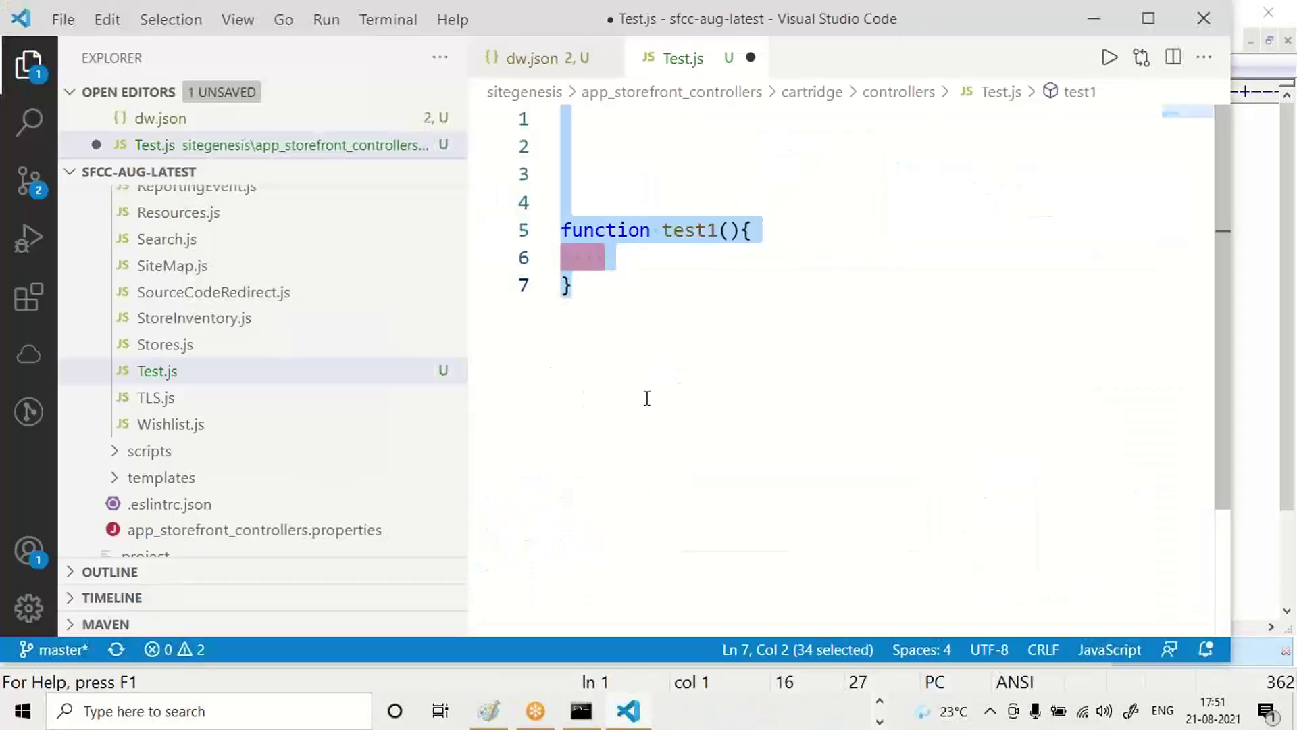
{"action": "key", "text": "ctrl+v"}
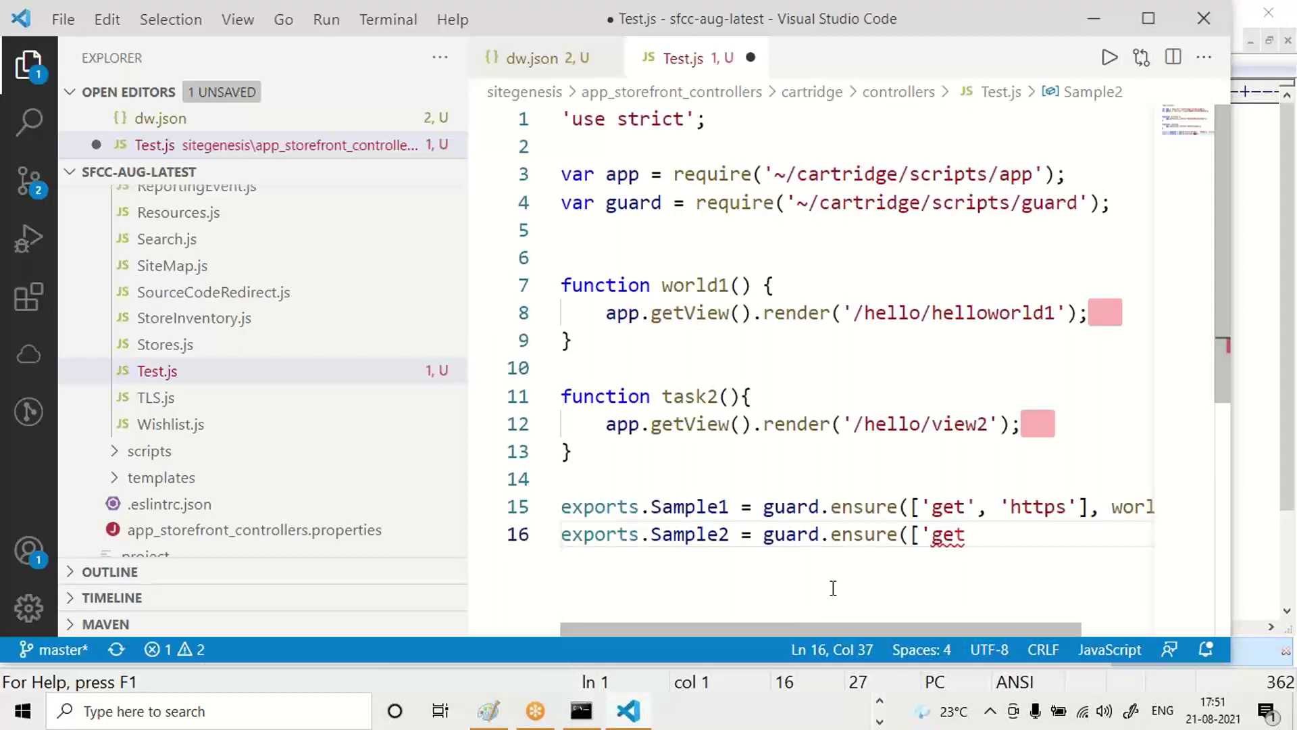
Delete the Sample2 export line and the world1 function, hiding the sidebar for room.
{"action": "key", "text": "shift+Home"}
{"action": "key", "text": "BackSpace"}
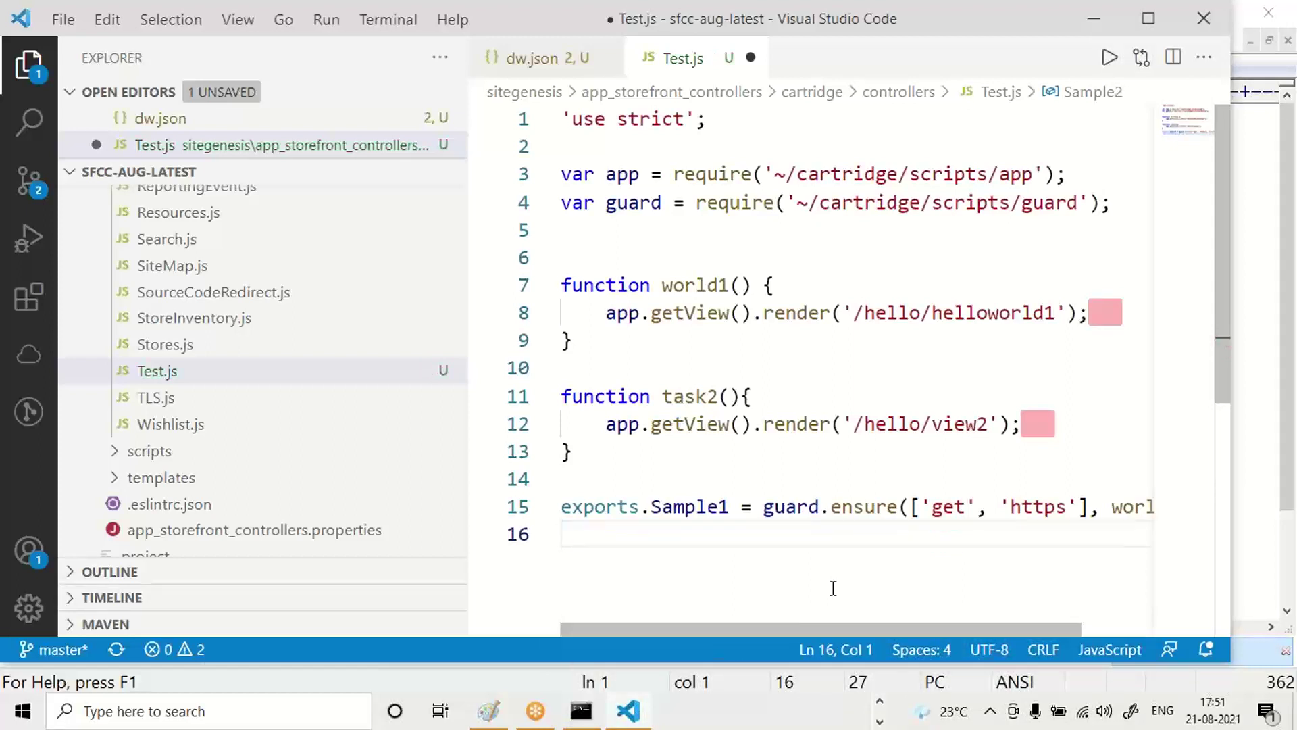
{"action": "key", "text": "Up"}
{"action": "key", "text": "Up"}
{"action": "key", "text": "Up"}
{"action": "key", "text": "ctrl+b"}
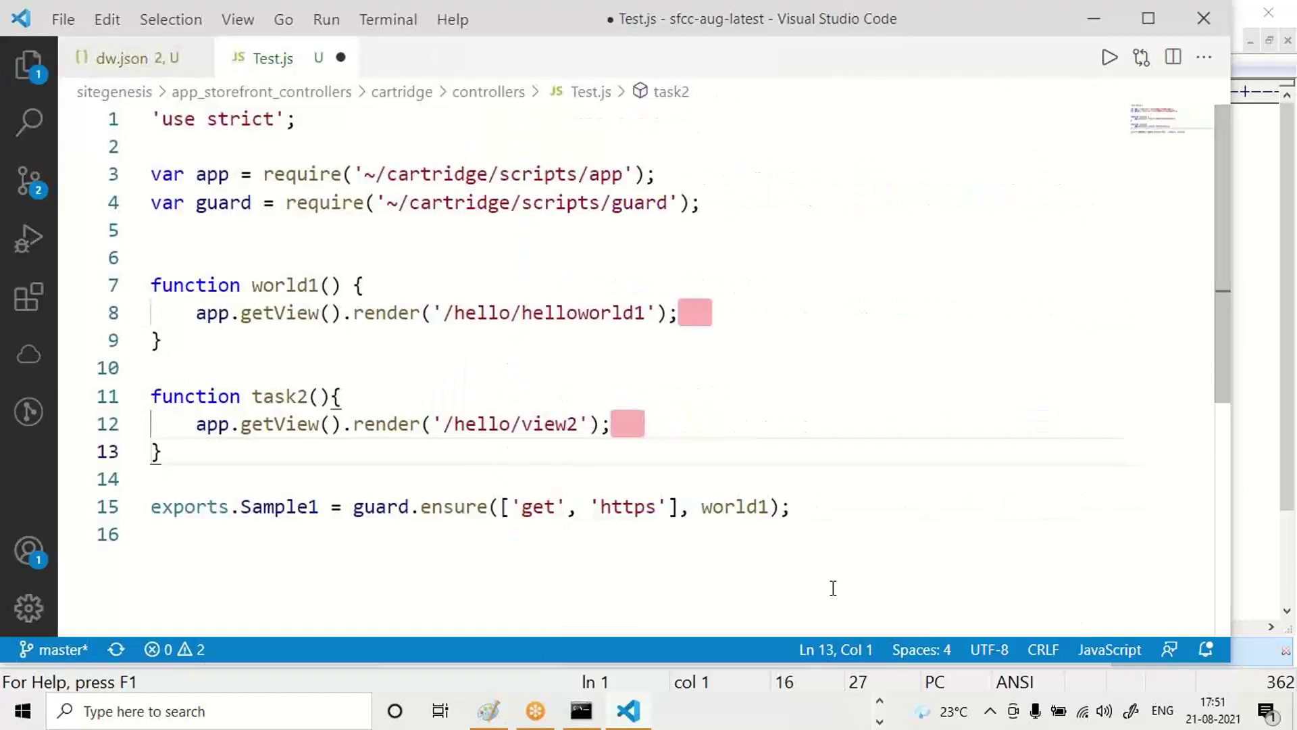
{"action": "key", "text": "Up"}
{"action": "key", "text": "Up"}
{"action": "key", "text": "Up"}
{"action": "key", "text": "Up"}
{"action": "key", "text": "Up"}
{"action": "key", "text": "Up"}
{"action": "key", "text": "Up"}
{"action": "key", "text": "Up"}
{"action": "key", "text": "Up"}
{"action": "key", "text": "Up"}
{"action": "key", "text": "Up"}
{"action": "key", "text": "Up"}
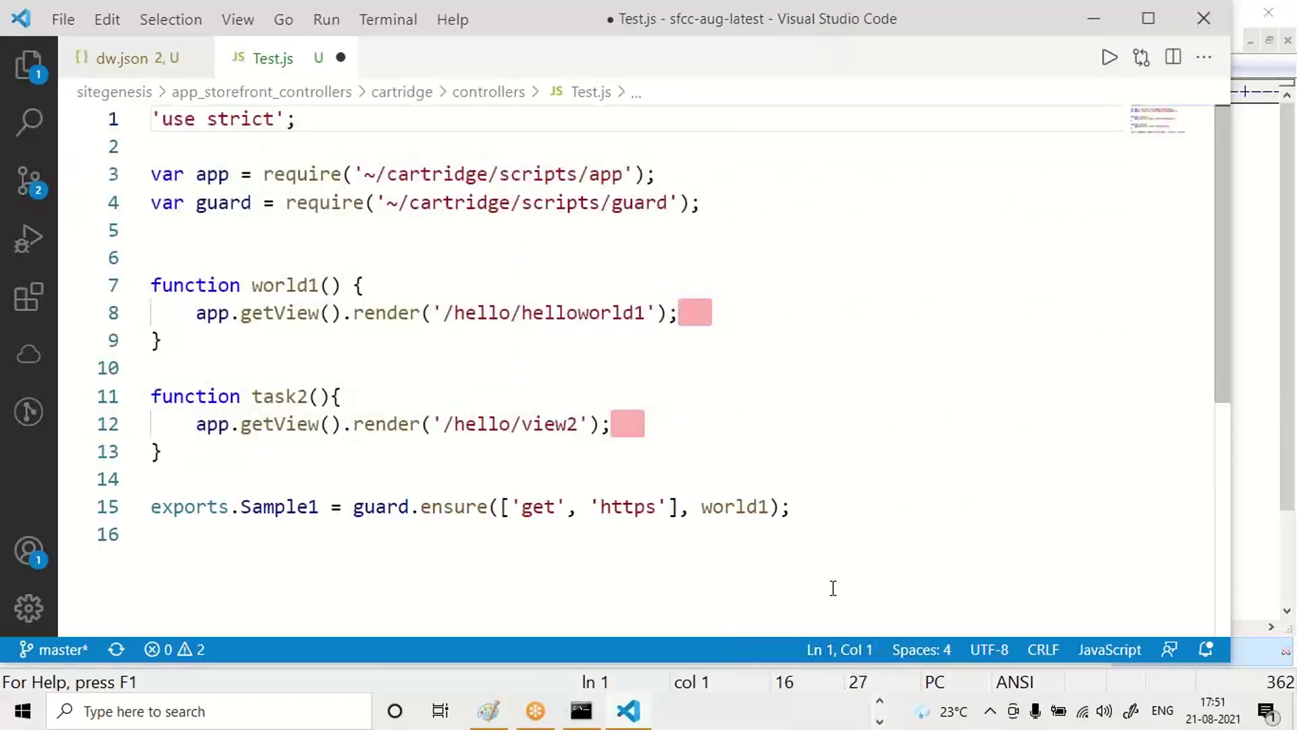
{"action": "key", "text": "Down"}
{"action": "key", "text": "Down"}
{"action": "key", "text": "Down"}
{"action": "key", "text": "Down"}
{"action": "key", "text": "Down"}
{"action": "key", "text": "Down"}
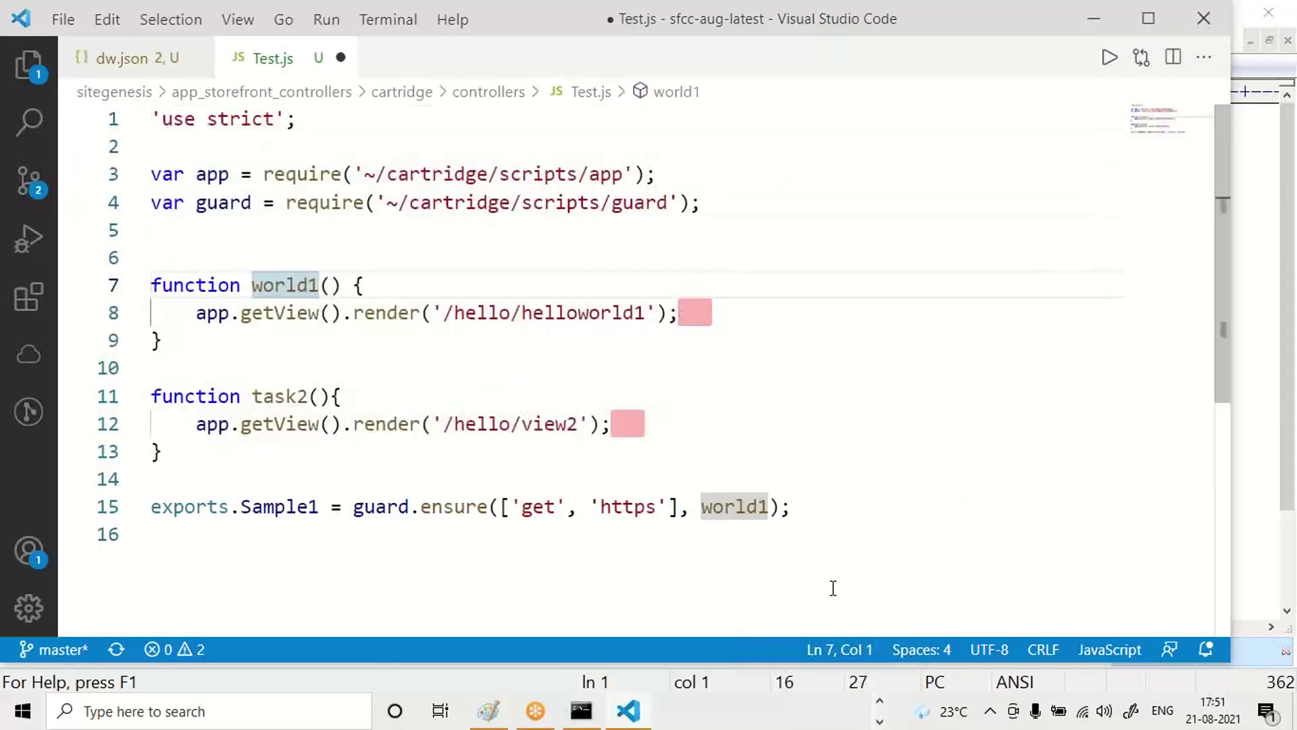
{"action": "key", "text": "shift+Down"}
{"action": "key", "text": "shift+Down"}
{"action": "key", "text": "shift+Down"}
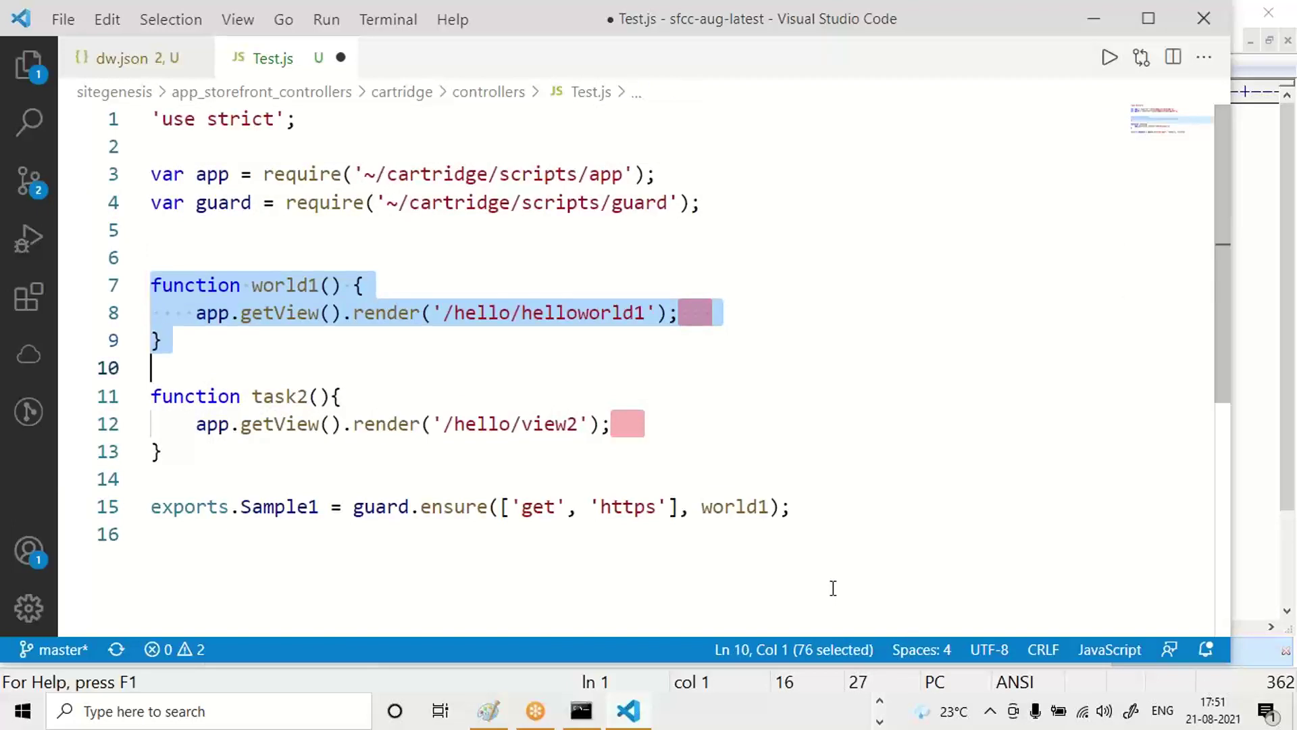
{"action": "key", "text": "Delete"}
Rename the task2 function to test1.
{"action": "key", "text": "Down"}
{"action": "key", "text": "Right"}
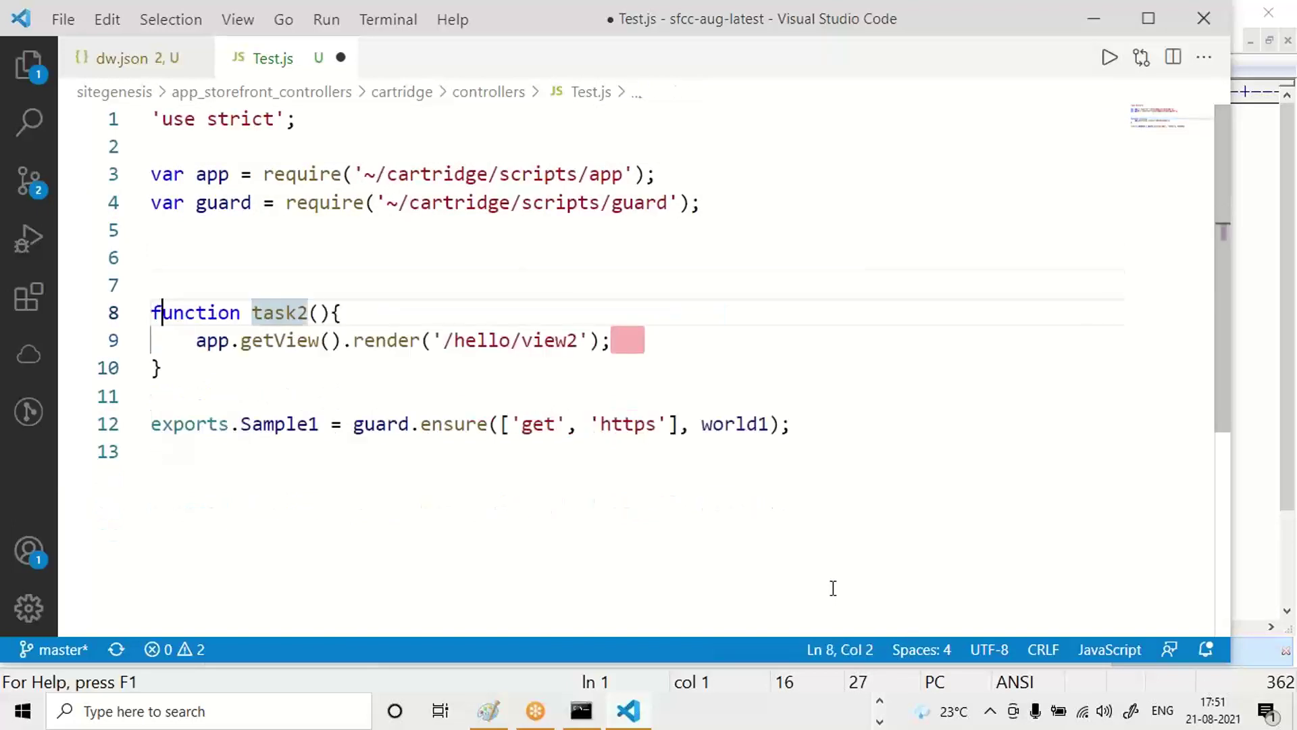
{"action": "key", "text": "ctrl+Right"}
{"action": "key", "text": "ctrl+Right"}
{"action": "key", "text": "ctrl+shift+Left"}
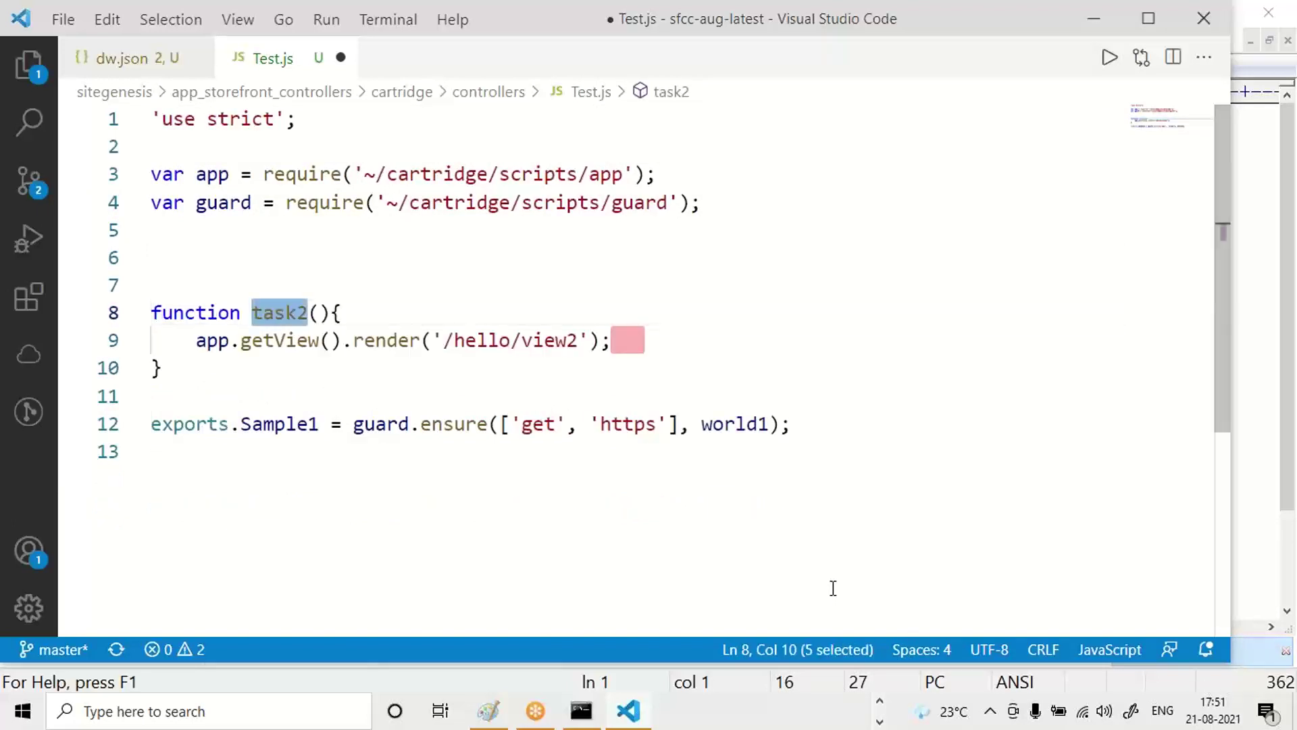
{"action": "type", "text": "test1"}
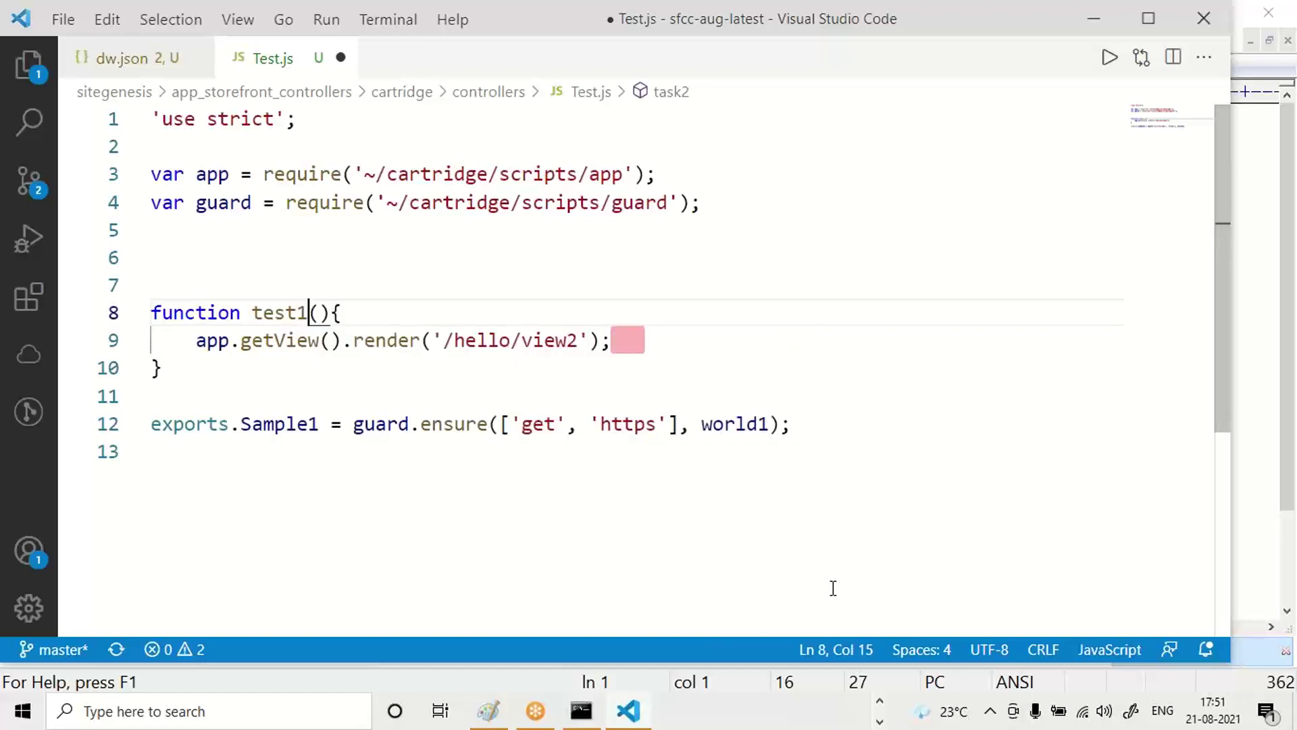
Change the rendered view path from '/hello/view2' to '/hello/testview'.
{"action": "key", "text": "Down"}
{"action": "key", "text": "ctrl+Right"}
{"action": "key", "text": "ctrl+Right"}
{"action": "key", "text": "ctrl+Right"}
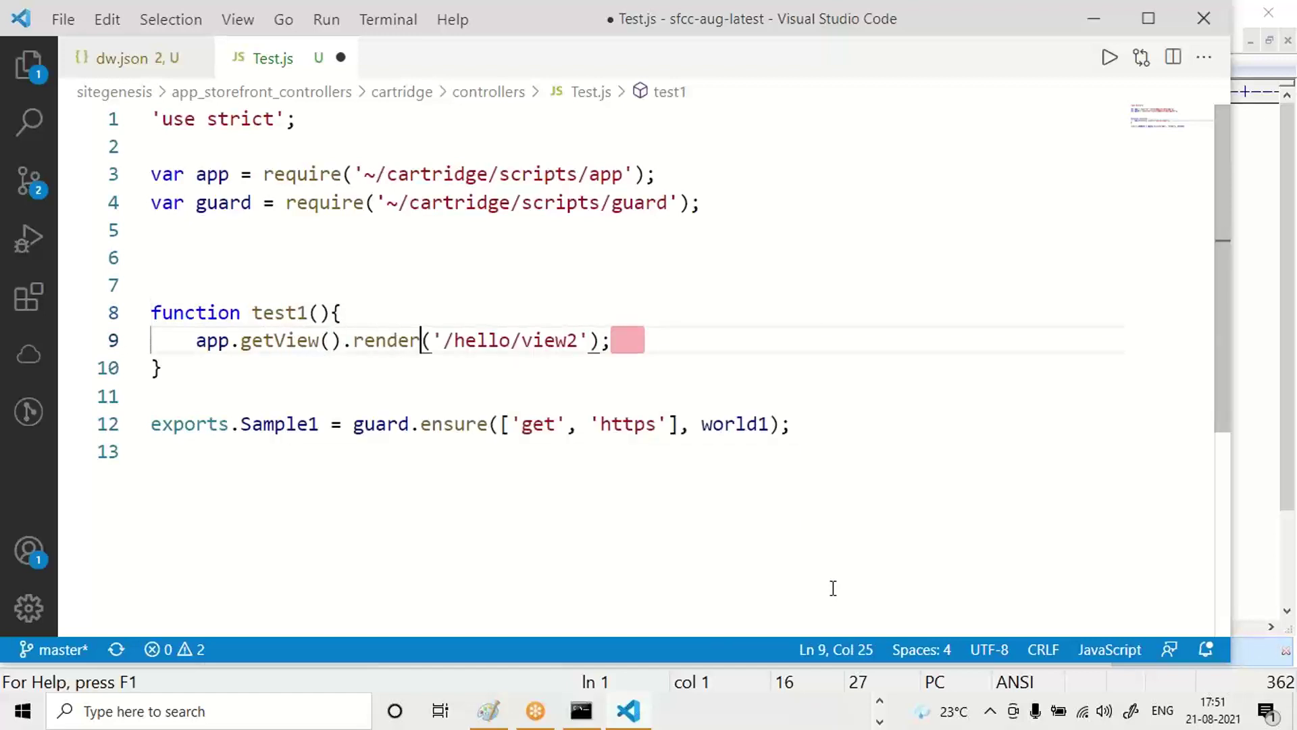
{"action": "key", "text": "ctrl+Right"}
{"action": "key", "text": "ctrl+shift+Right"}
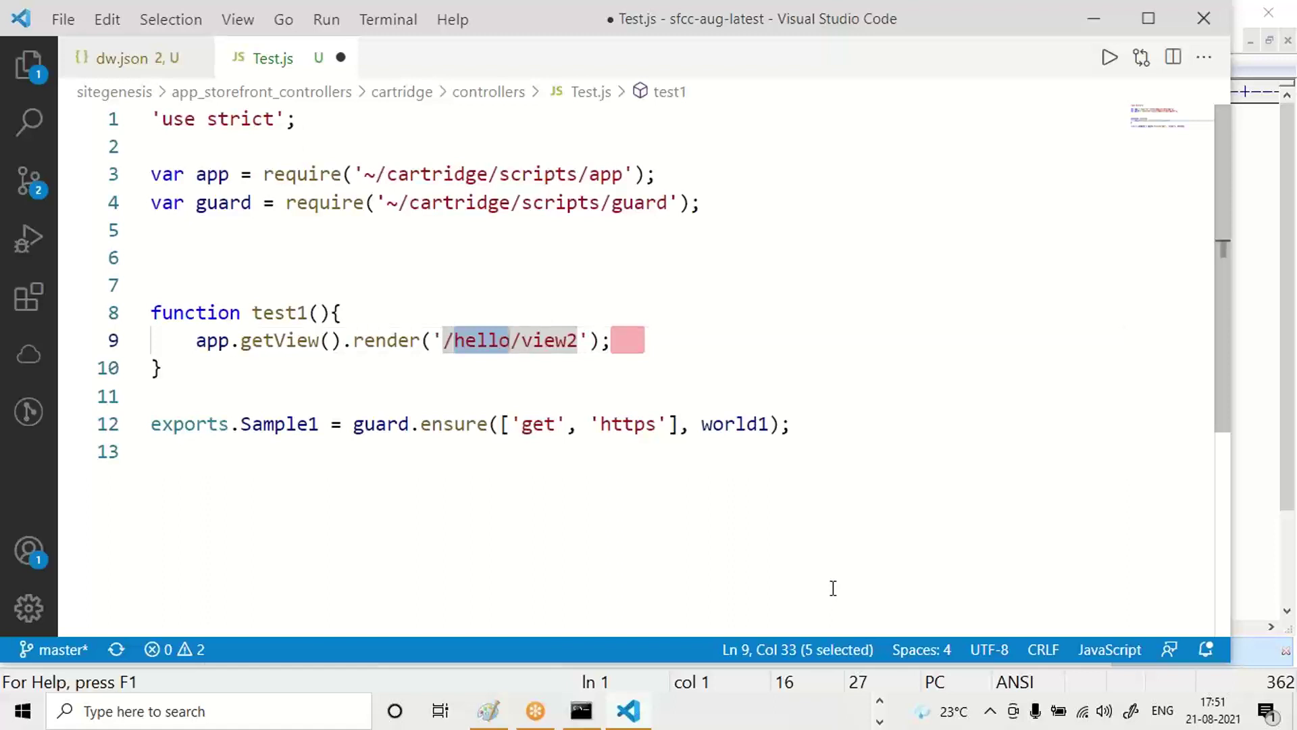
{"action": "key", "text": "Right"}
{"action": "key", "text": "Right"}
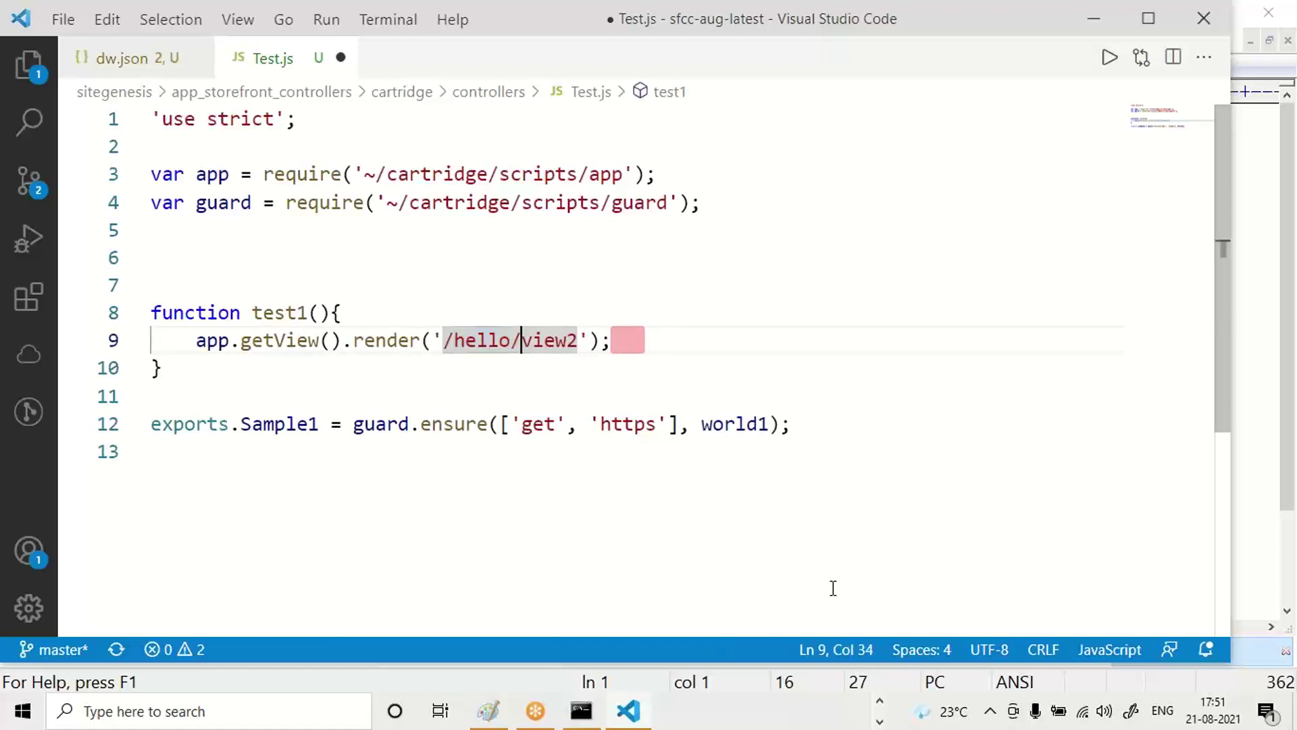
{"action": "key", "text": "ctrl+shift+Right"}
{"action": "type", "text": "test"}
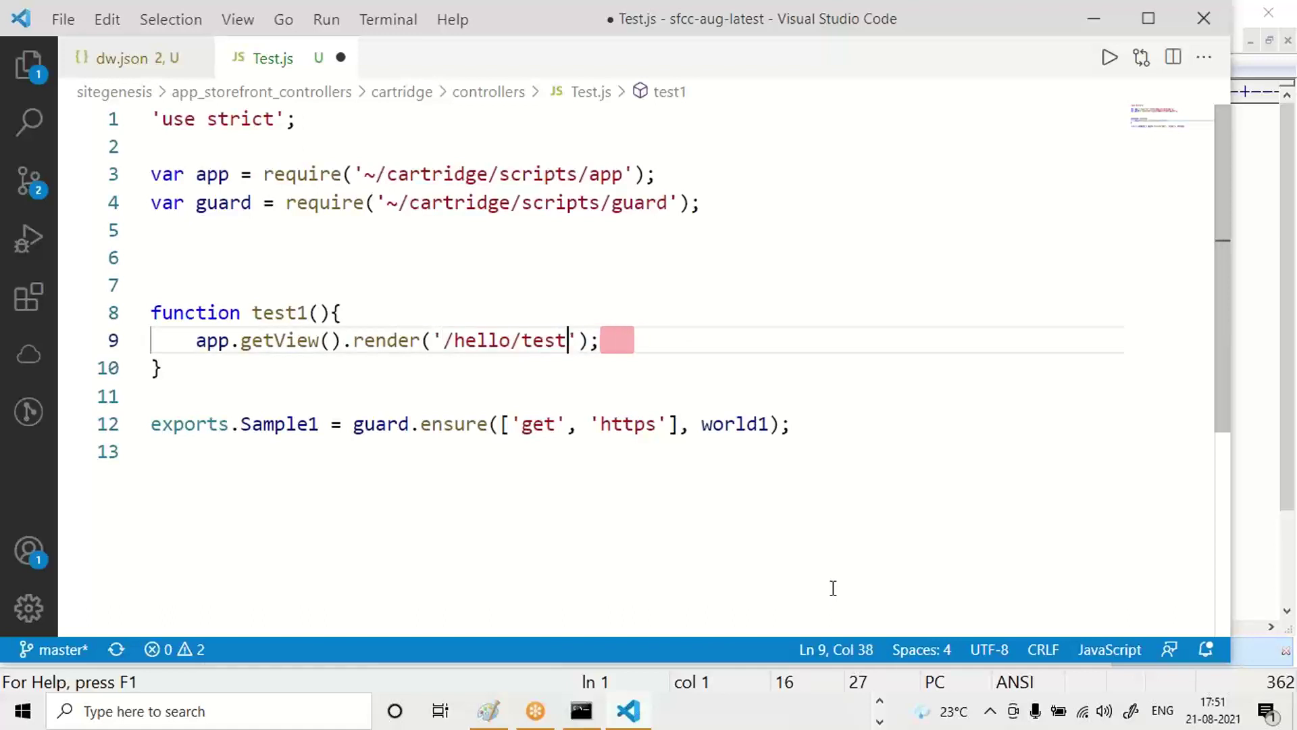
{"action": "type", "text": "view"}
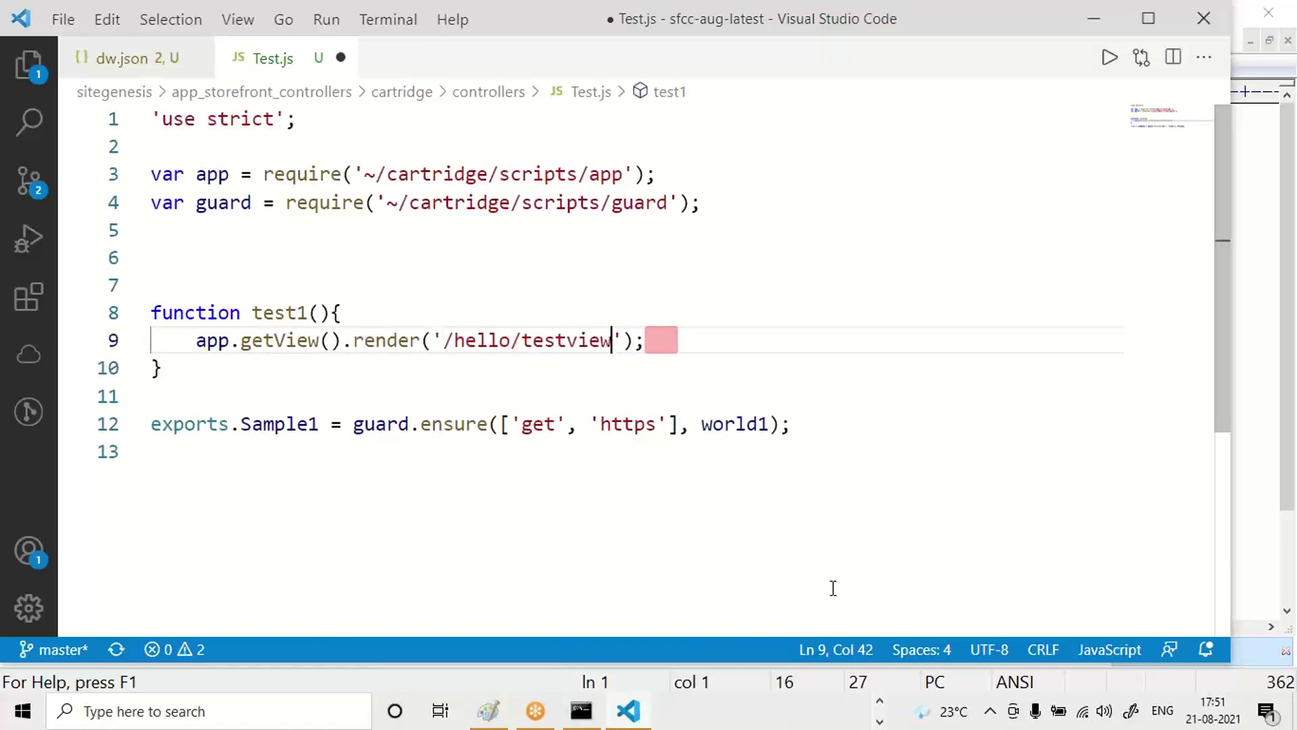
{"action": "key", "text": "Down"}
{"action": "key", "text": "Down"}
{"action": "key", "text": "Down"}
{"action": "key", "text": "Down"}
{"action": "key", "text": "Up"}
{"action": "key", "text": "Right"}
{"action": "key", "text": "Right"}
{"action": "key", "text": "Right"}
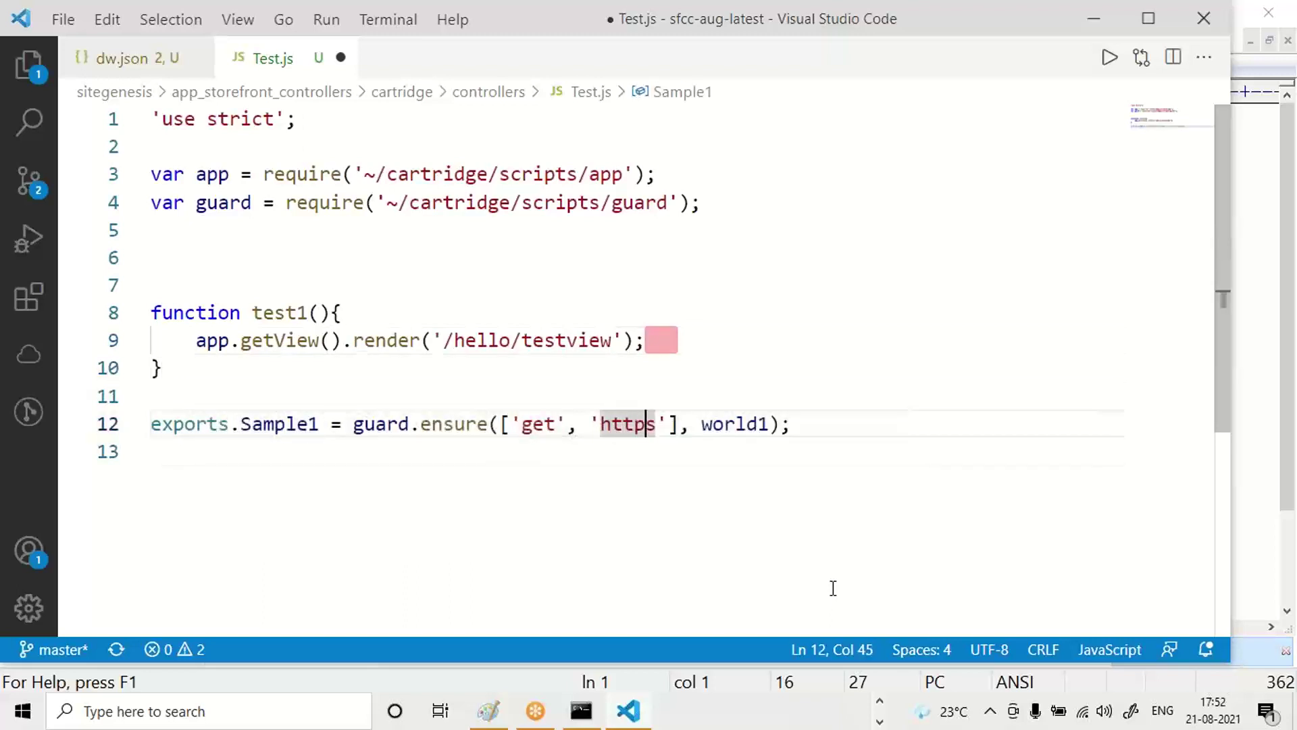
Replace world1 with test1 in the guard.ensure export and save Test.js.
{"action": "key", "text": "Right"}
{"action": "key", "text": "Right"}
{"action": "key", "text": "Right"}
{"action": "key", "text": "Right"}
{"action": "key", "text": "Right"}
{"action": "key", "text": "ctrl+shift+Right"}
{"action": "type", "text": "test1"}
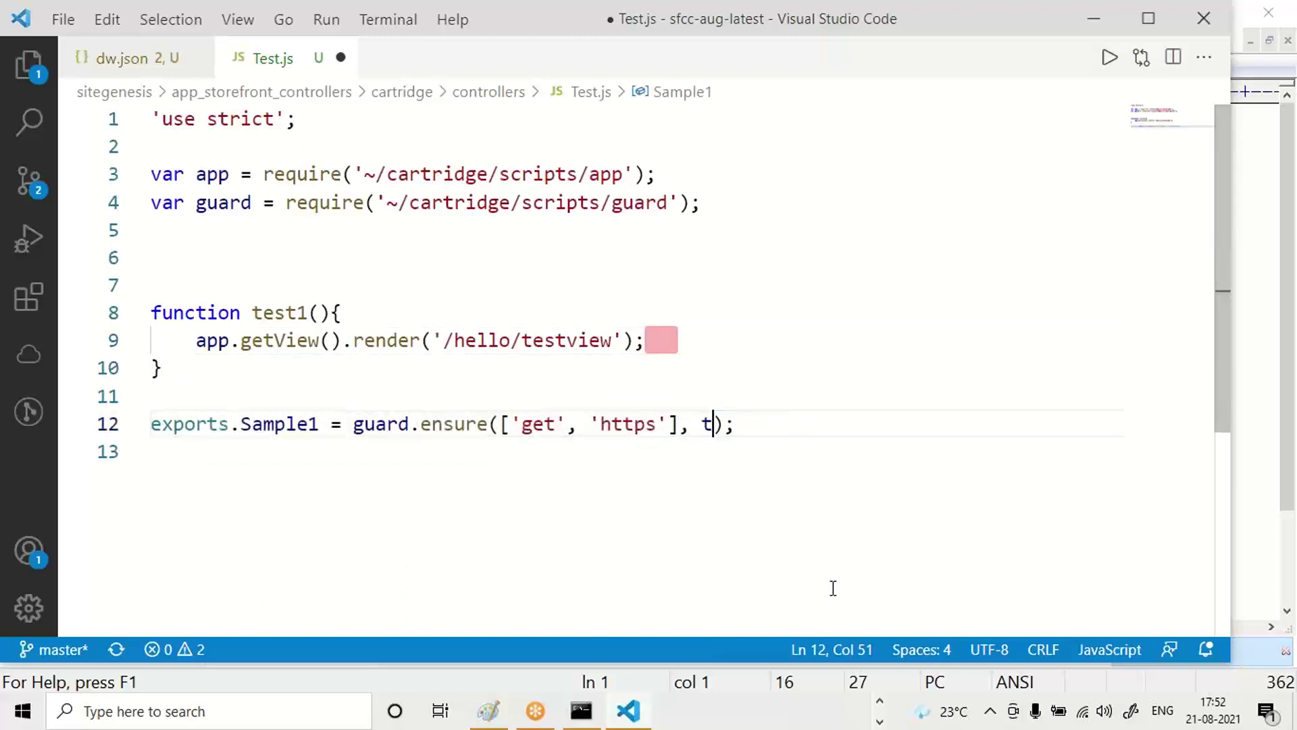
{"action": "key", "text": "ctrl+s"}
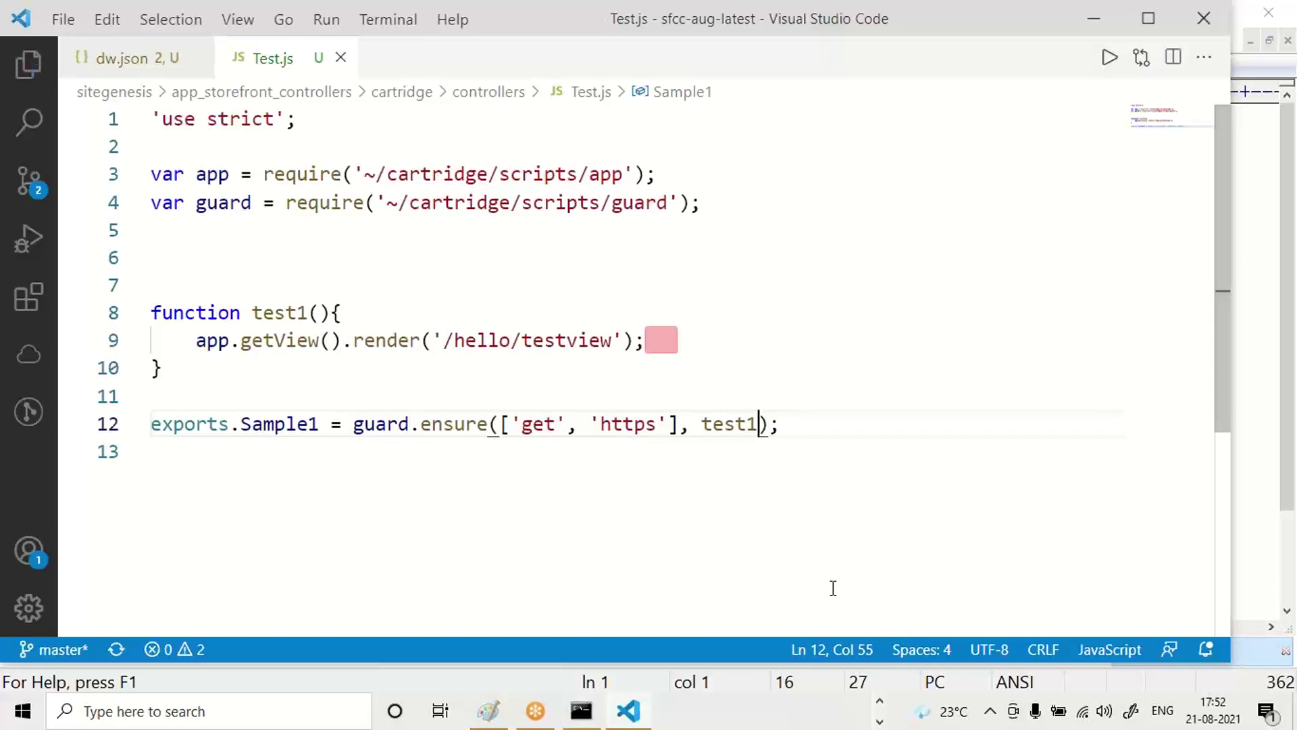
Rename the export Sample1 to Test1 and save Test.js.
{"action": "left_click", "coordinate": [278, 423]}
{"action": "double_click", "coordinate": [282, 424]}
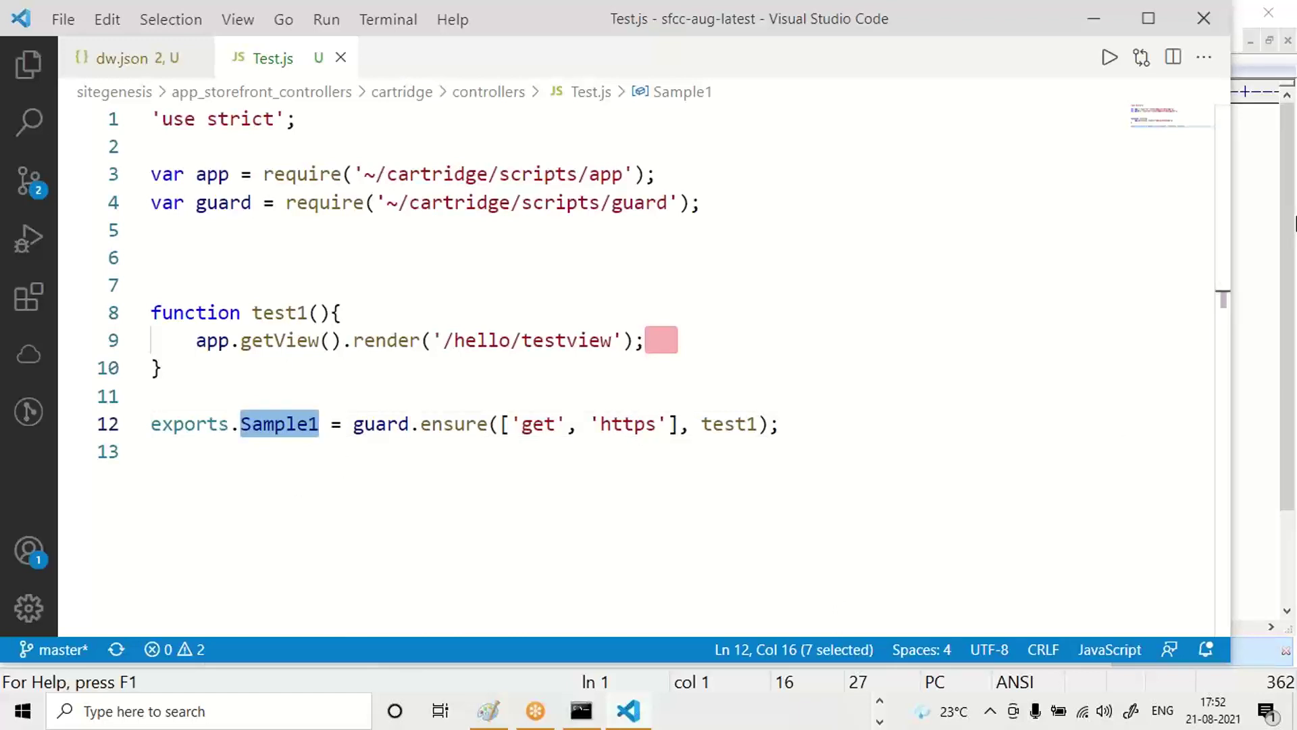
{"action": "type", "text": "Test"}
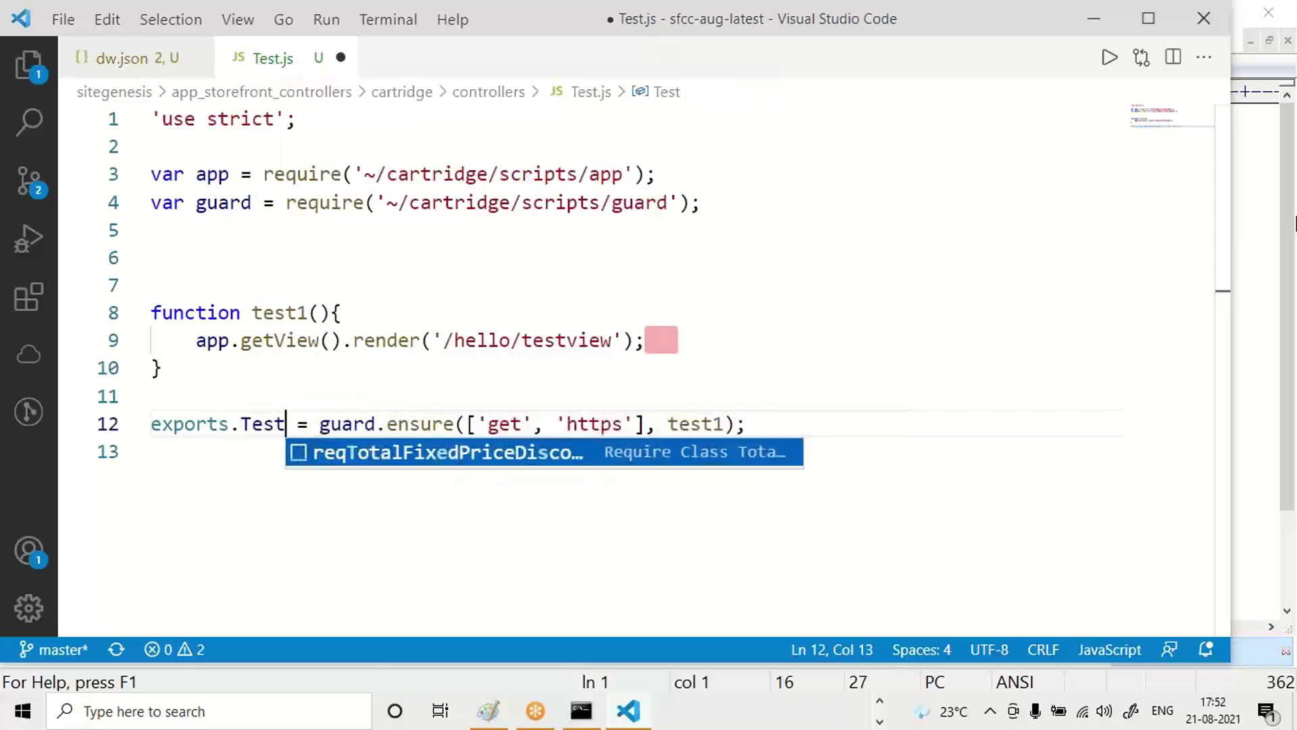
{"action": "type", "text": "1"}
{"action": "key", "text": "ctrl+s"}
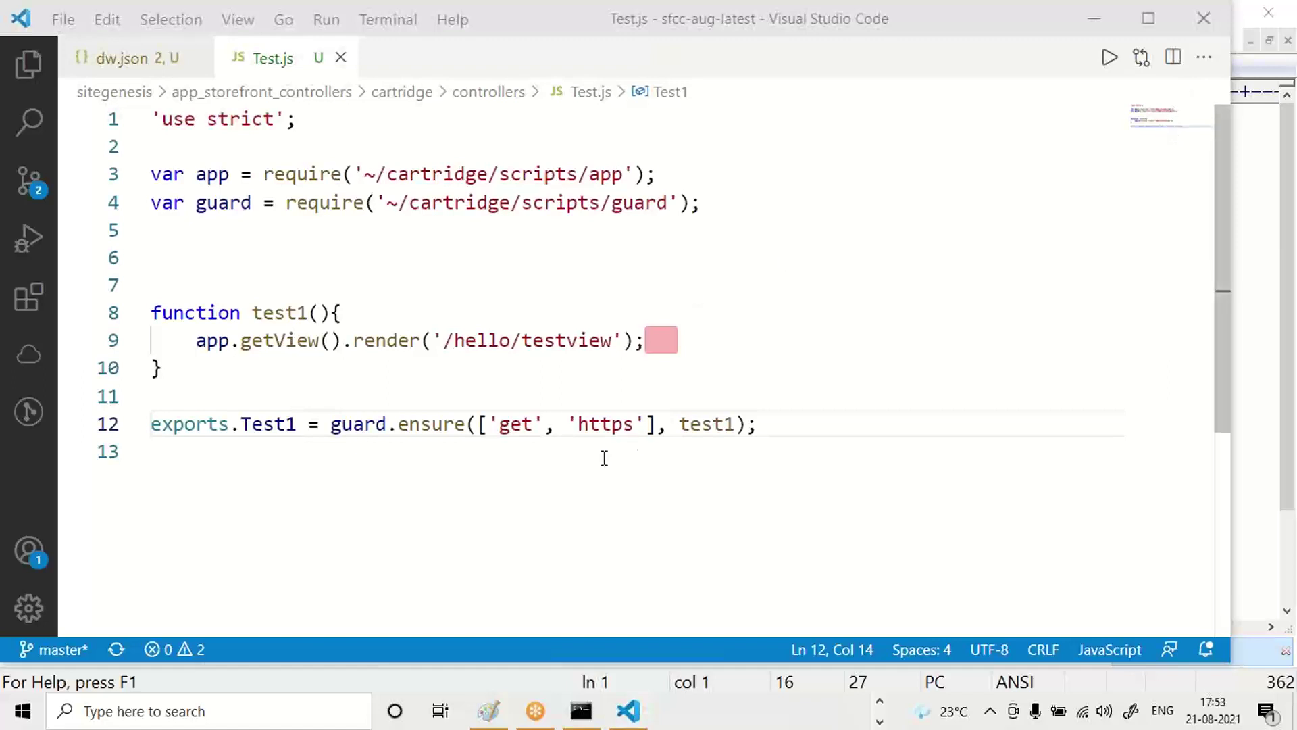
{"action": "left_click", "coordinate": [579, 478]}
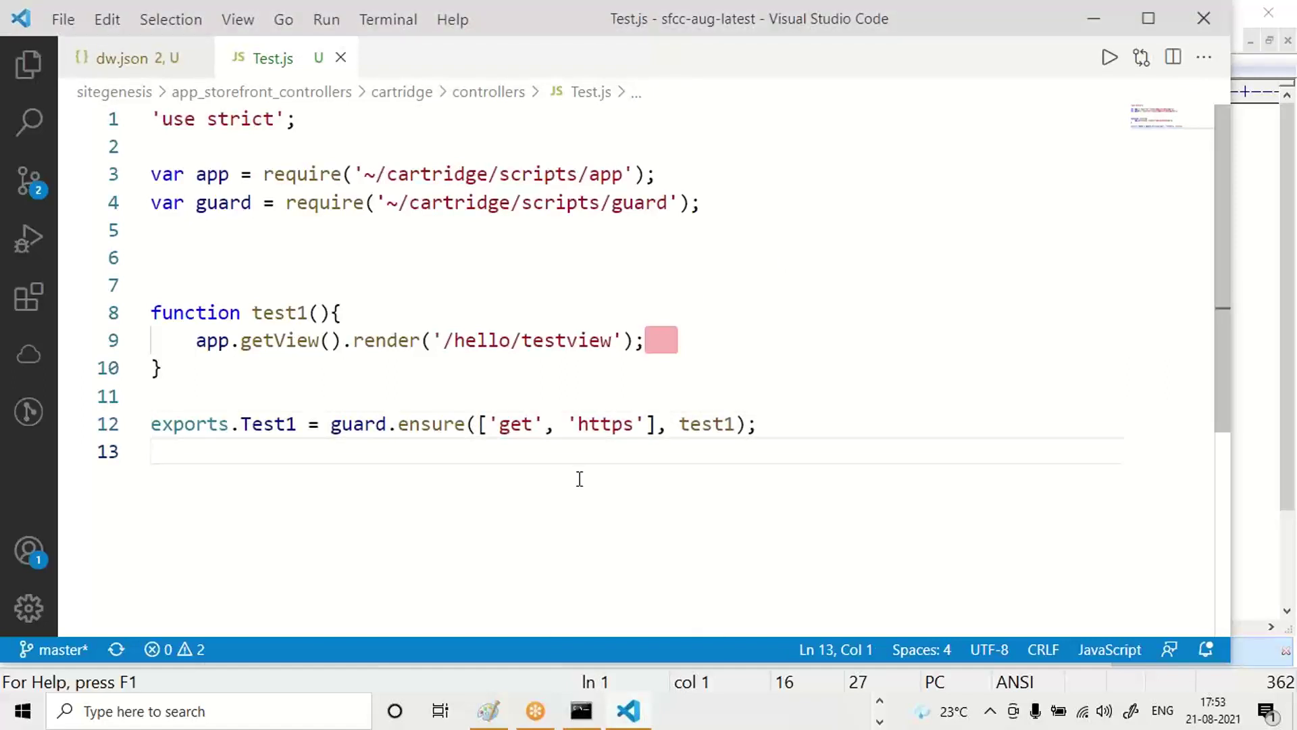